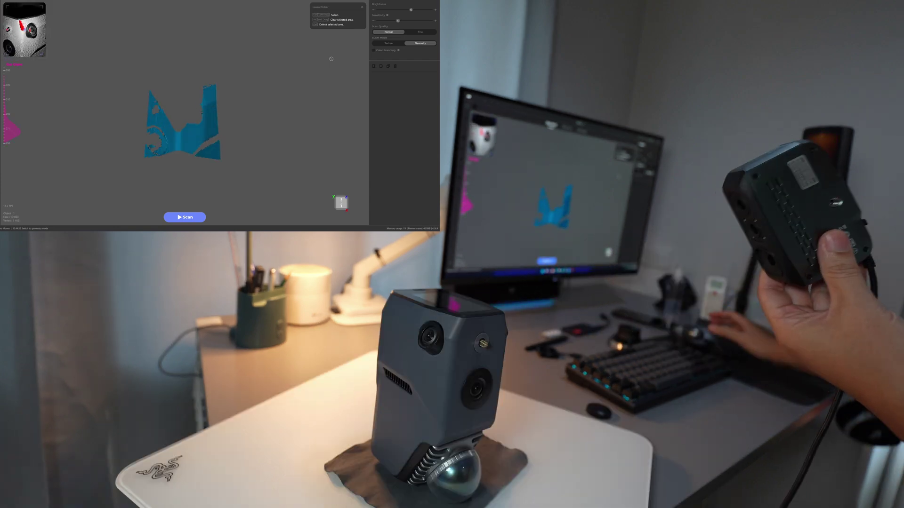
click(374, 10)
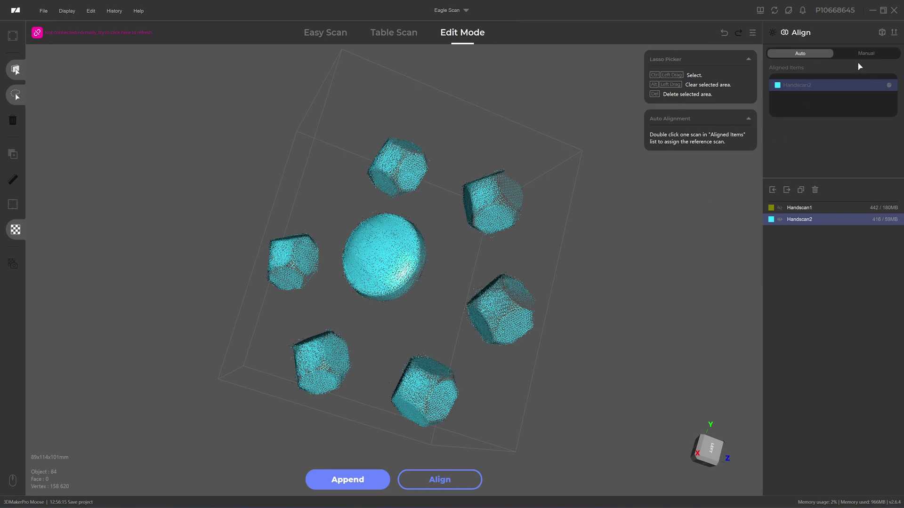
Process Handscan2 into a mesh with Advanced refinement at 0.20 resolution, with noise removal, fusion and floating-part removal enabled.
click(882, 33)
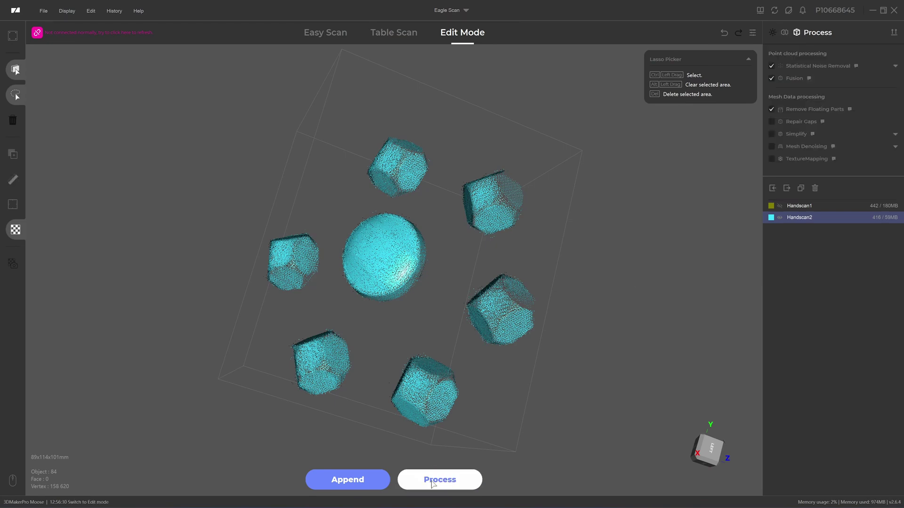
click(432, 483)
click(491, 255)
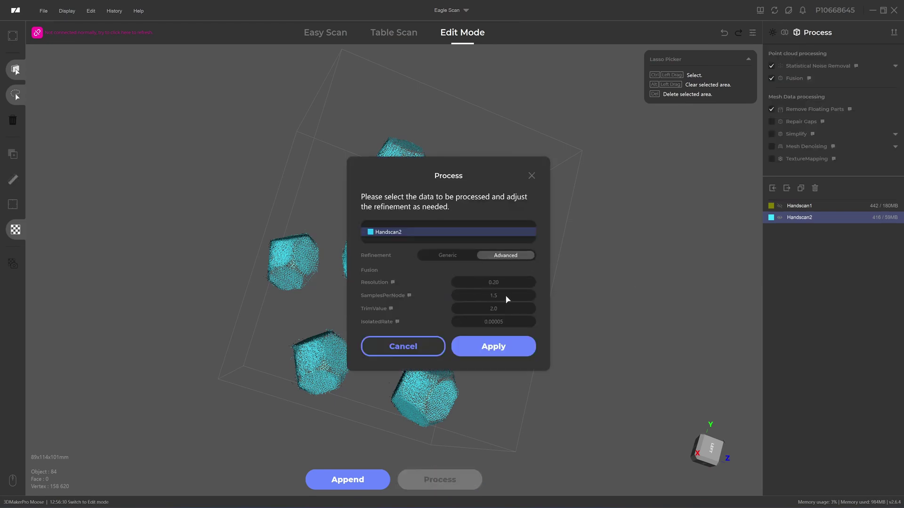
click(487, 348)
Process Handscan1 into a mesh using Advanced refinement with a resolution of 0.20.
drag(396, 282, 418, 268)
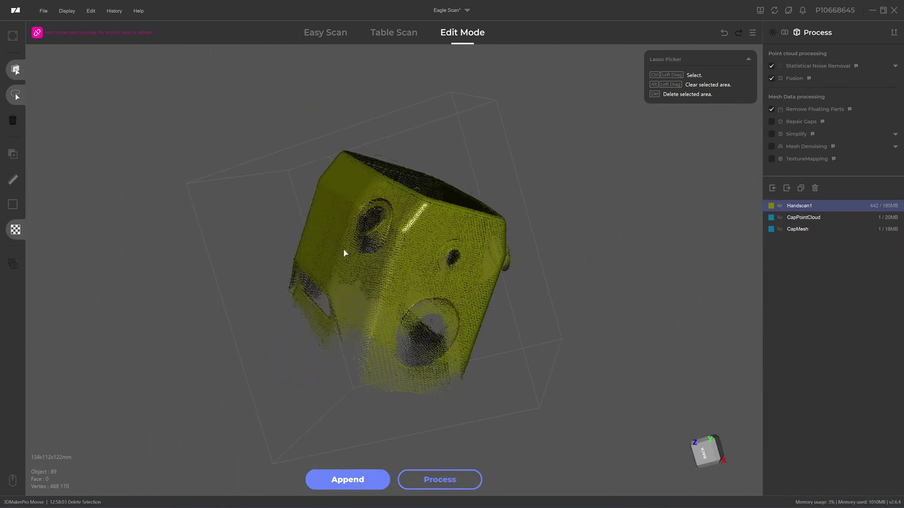
drag(347, 254, 437, 295)
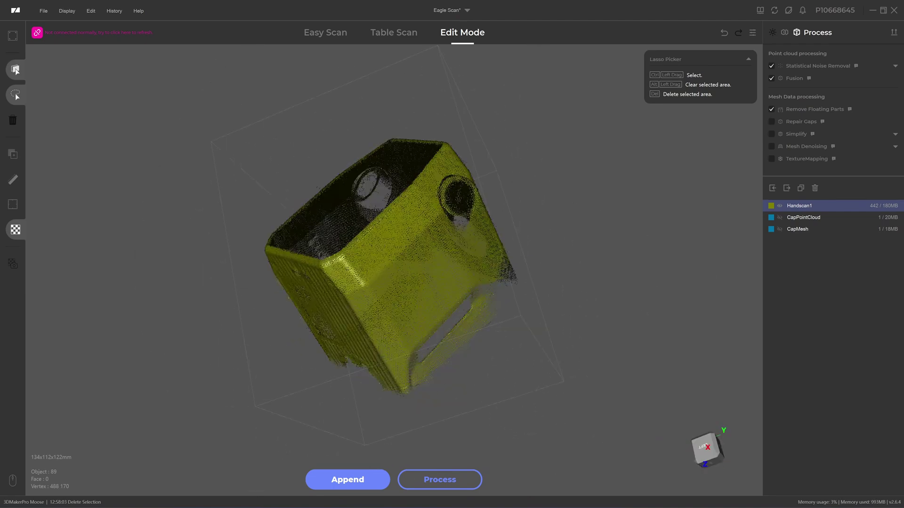
click(445, 485)
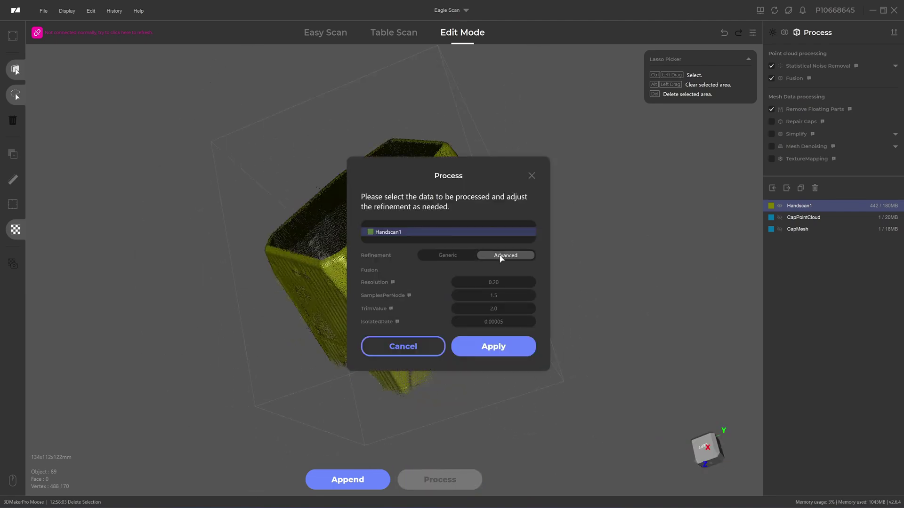
click(494, 347)
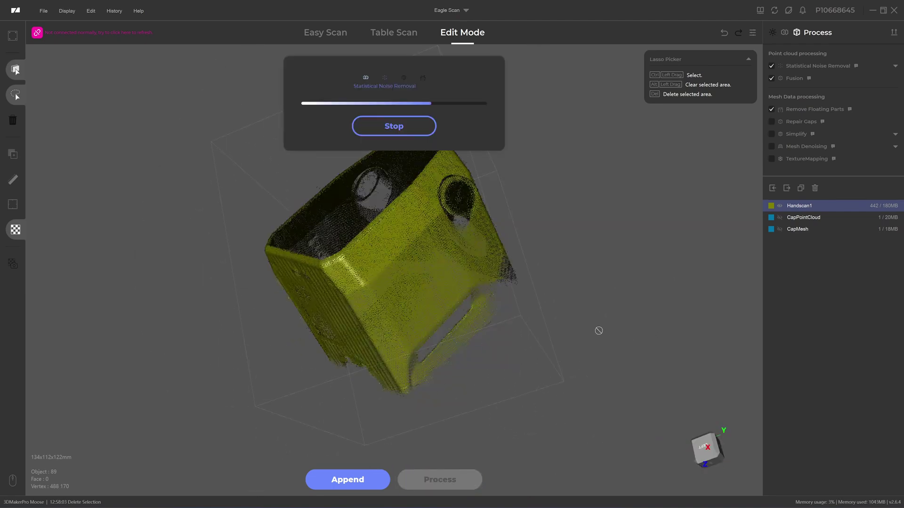
Define the reorientation reference plane of EagleBodyMesh by placing its mark points on the flat ribbed face.
mouse_move(513, 287)
mouse_down()
mouse_move(359, 283)
mouse_move(446, 203)
mouse_move(509, 280)
mouse_up()
drag(316, 179, 388, 184)
drag(330, 263, 340, 159)
drag(350, 242, 299, 165)
drag(434, 210, 499, 193)
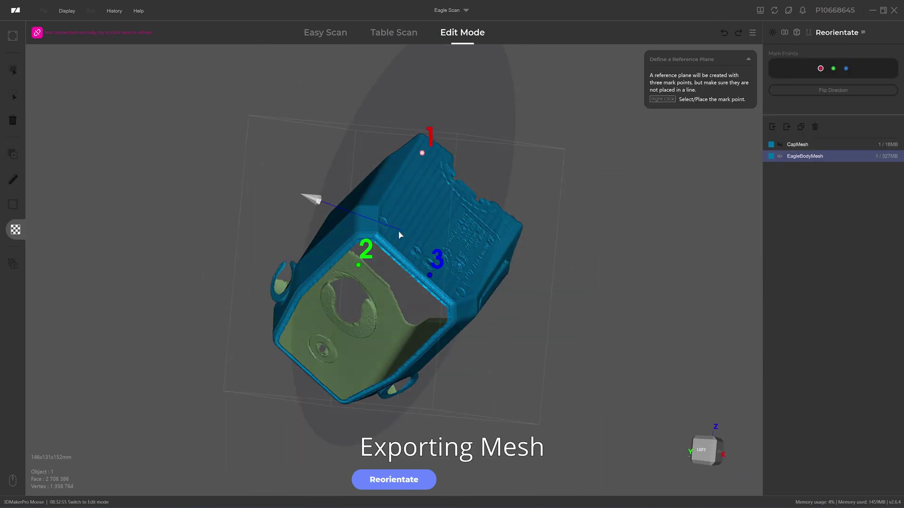
right_click(360, 264)
right_click(512, 226)
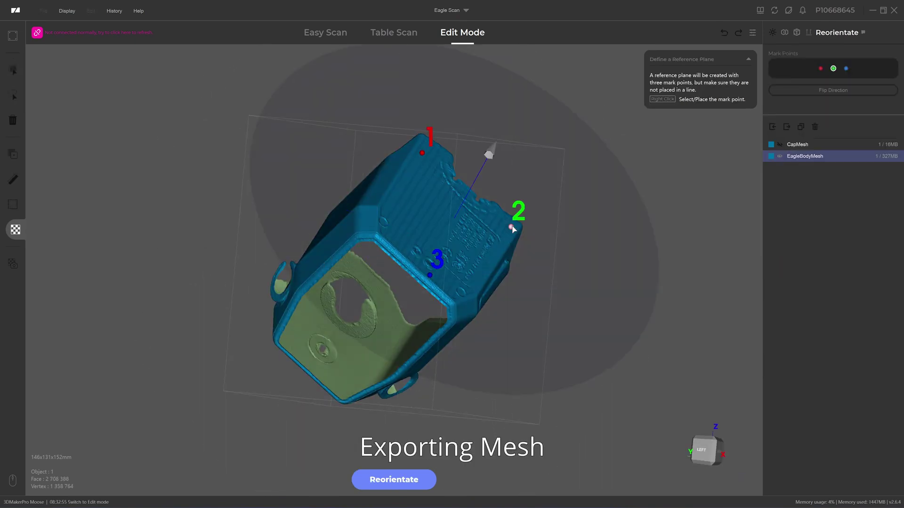
right_click(406, 253)
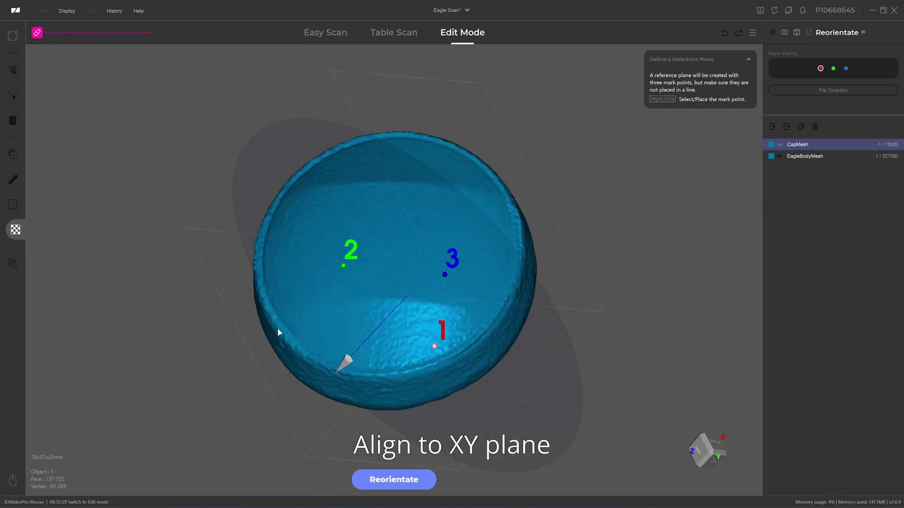
Define the reorientation reference plane of CapMesh by spacing the three mark points around its open rim.
right_click(279, 330)
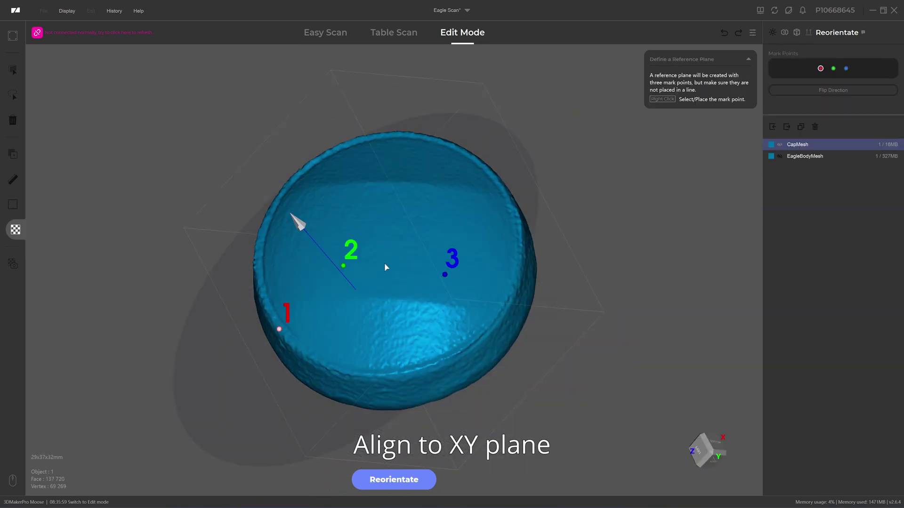
right_click(354, 142)
right_click(493, 318)
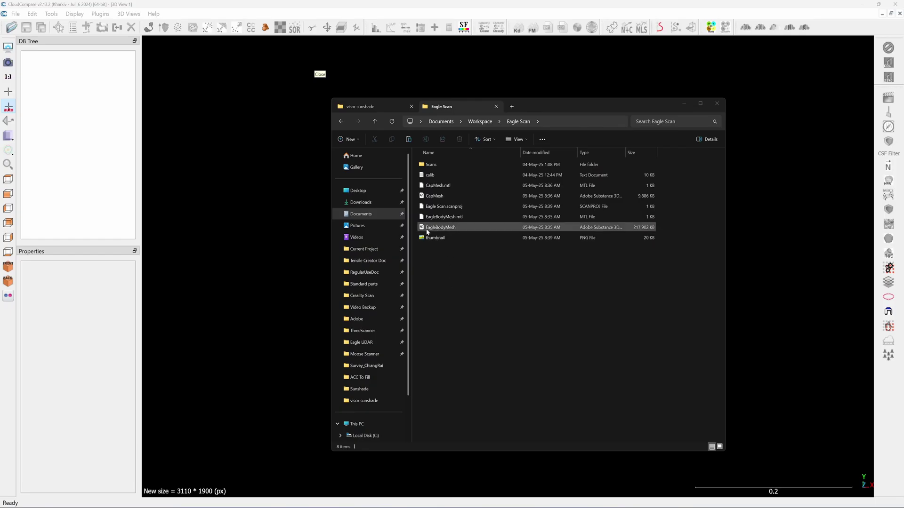
Switch to CloudCompare and load EagleBodyMesh from the Eagle Scan folder.
drag(427, 230, 420, 209)
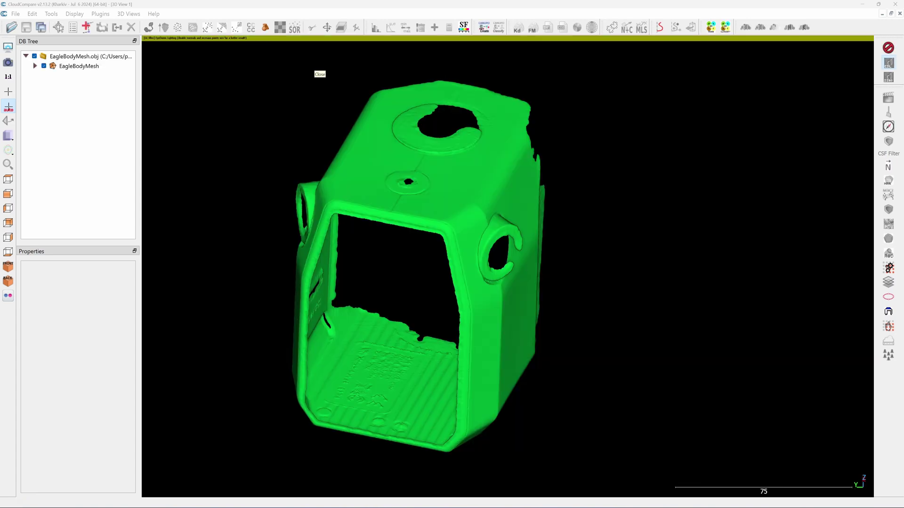
drag(578, 470, 638, 324)
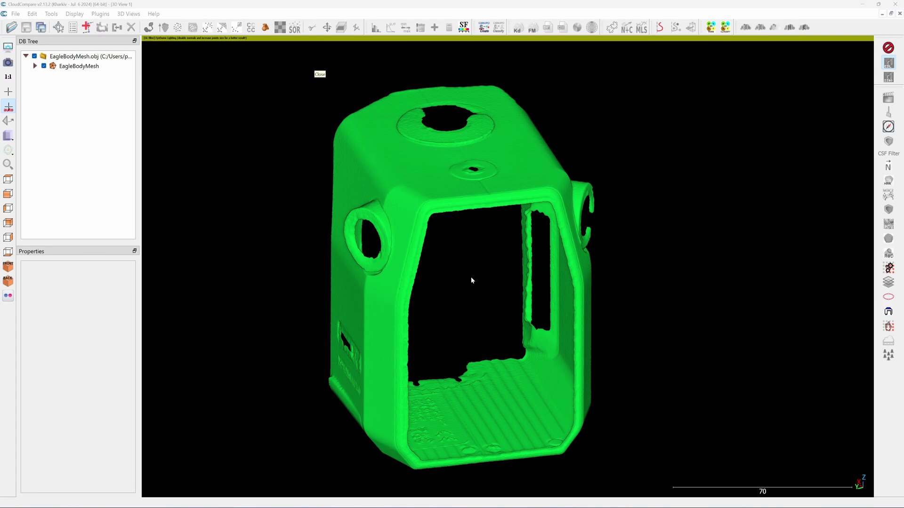
drag(472, 279, 330, 214)
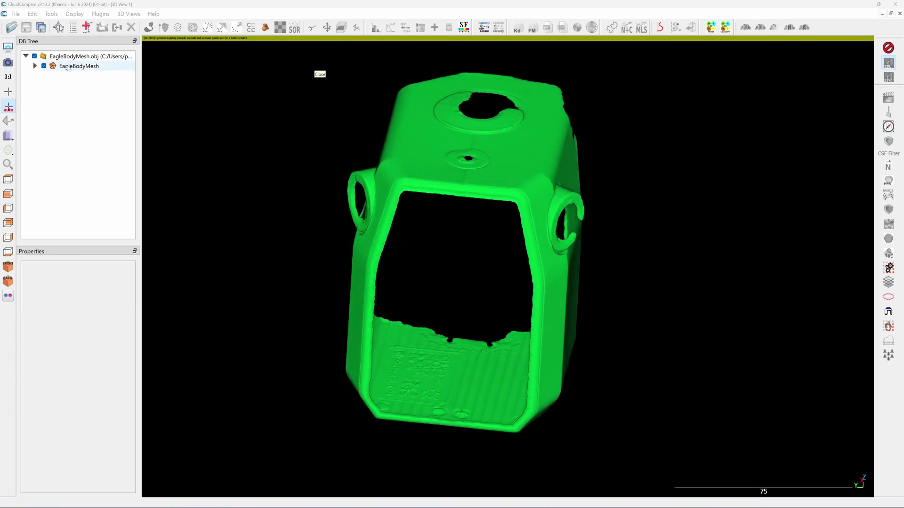
Sample 1000000 points with generated normals on the EagleBodyMesh mesh.
click(67, 68)
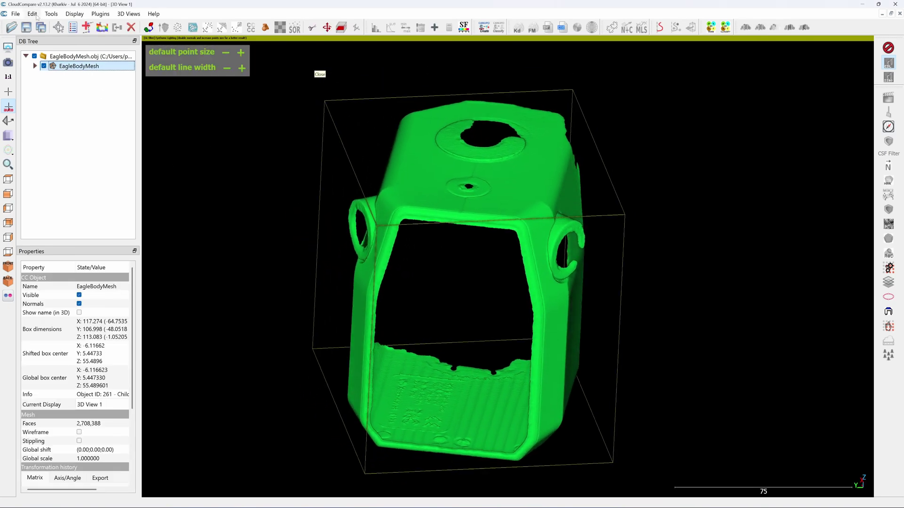
click(33, 14)
mouse_move(47, 73)
click(170, 131)
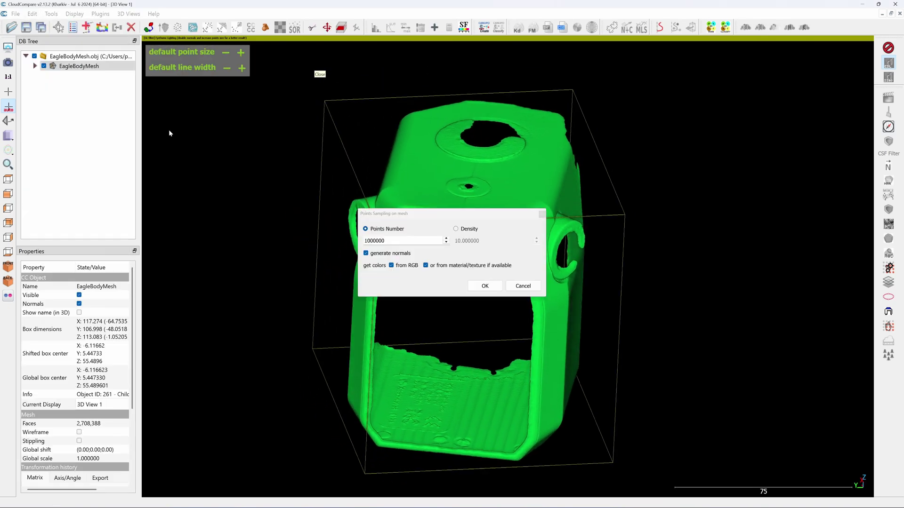
text(1000000)
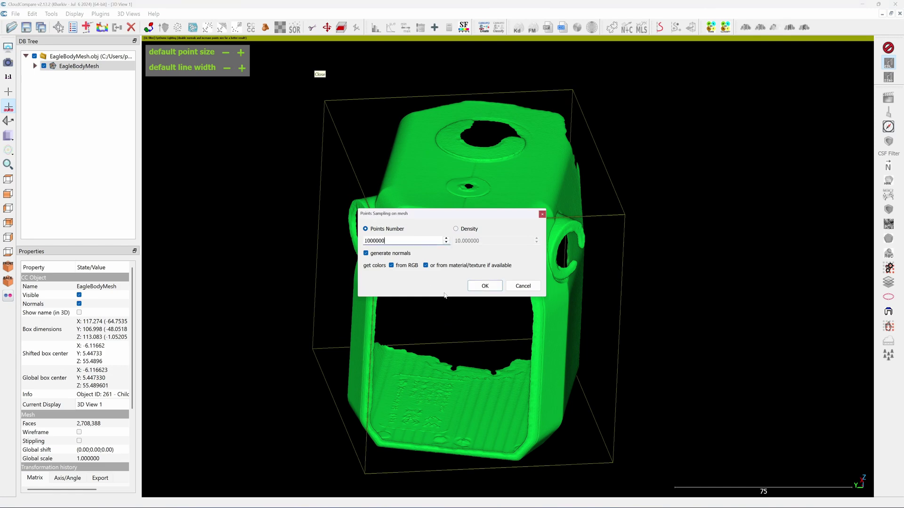
click(485, 286)
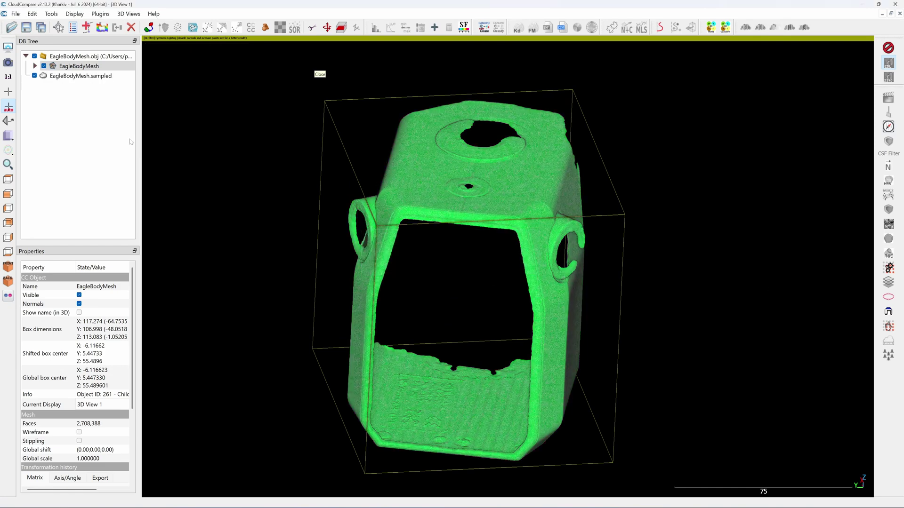
Clear away the original mesh to leave only the sampled cloud, and turn off the active shader filter.
click(44, 66)
scroll(471, 245, down, 3)
drag(471, 245, 682, 221)
click(888, 48)
Colour the sampled EagleBodyMesh cloud uniformly yellow-green (#aaff00).
click(32, 14)
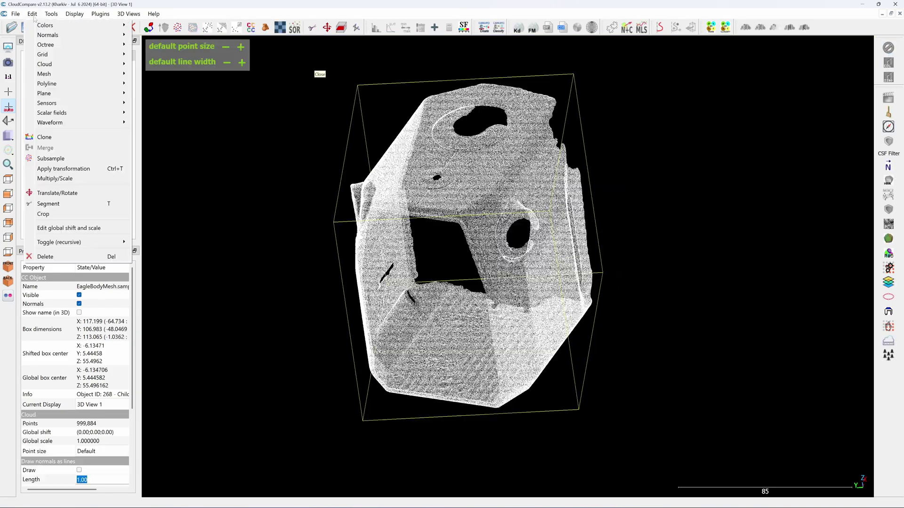
mouse_move(51, 26)
click(156, 26)
click(433, 178)
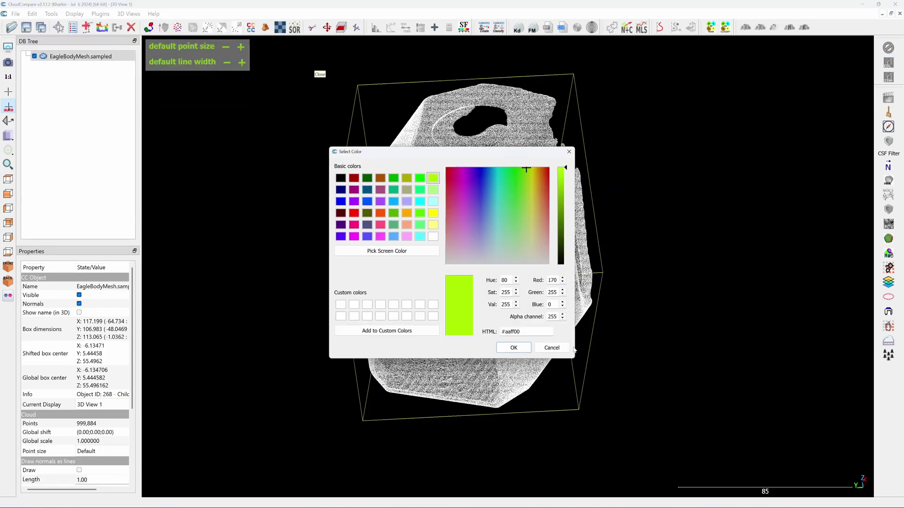
click(515, 348)
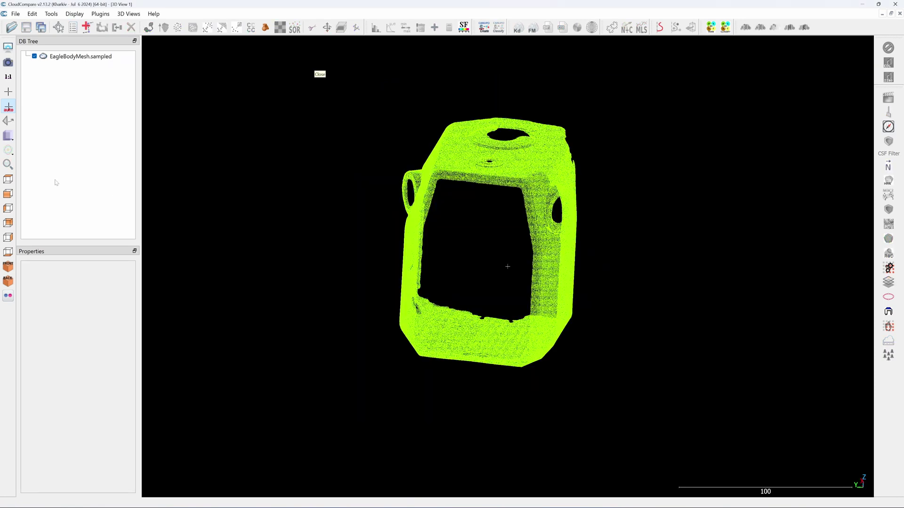
Examine the sampled cloud's orientation from the front and from above.
click(8, 194)
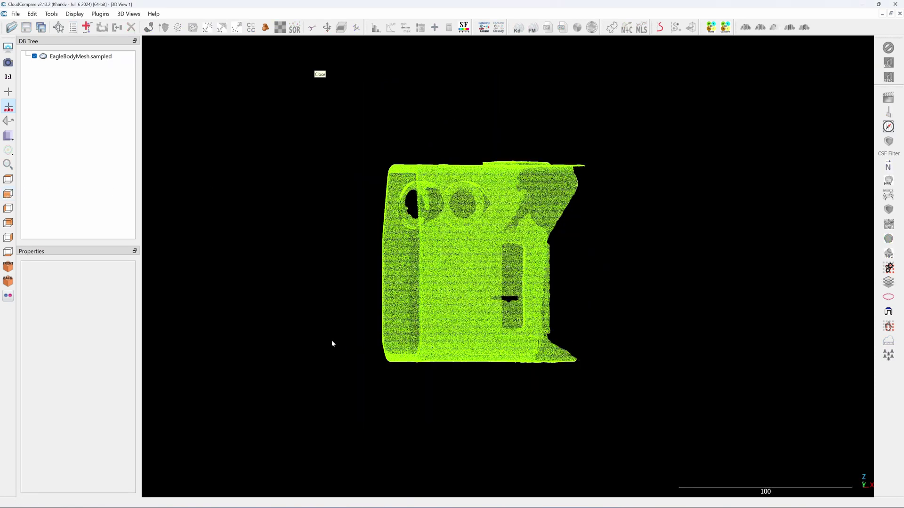
drag(555, 341, 476, 271)
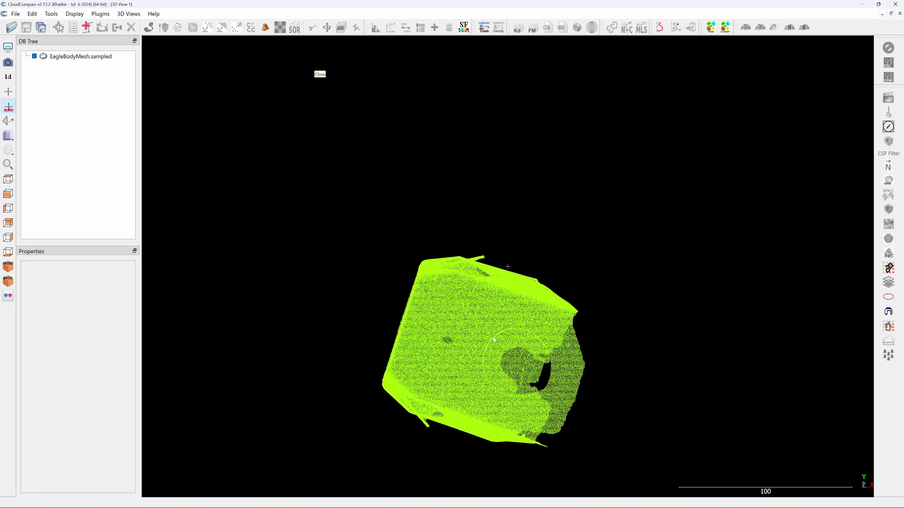
scroll(494, 338, up, 14)
scroll(492, 337, down, 10)
right_drag(488, 331, 482, 200)
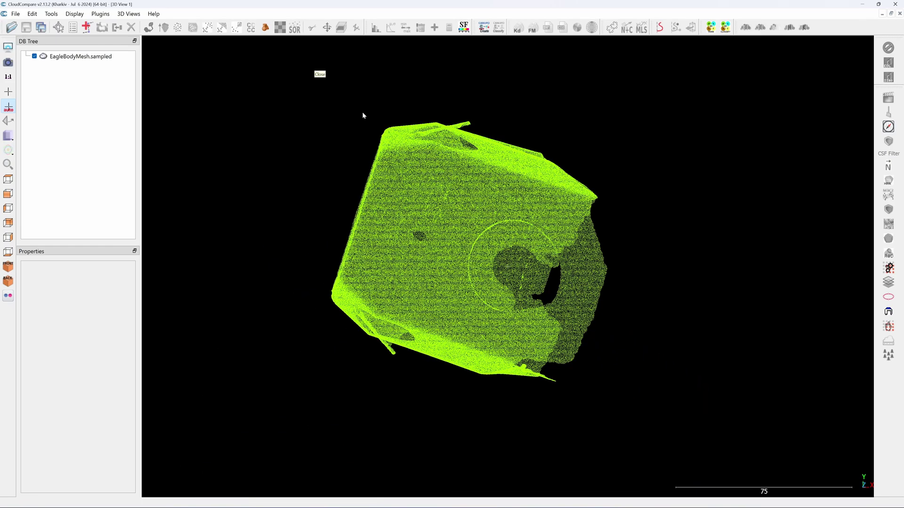
Rotate the sampled cloud about the Z axis only until its open front is square to the axes, and apply the transformation.
click(95, 59)
click(327, 27)
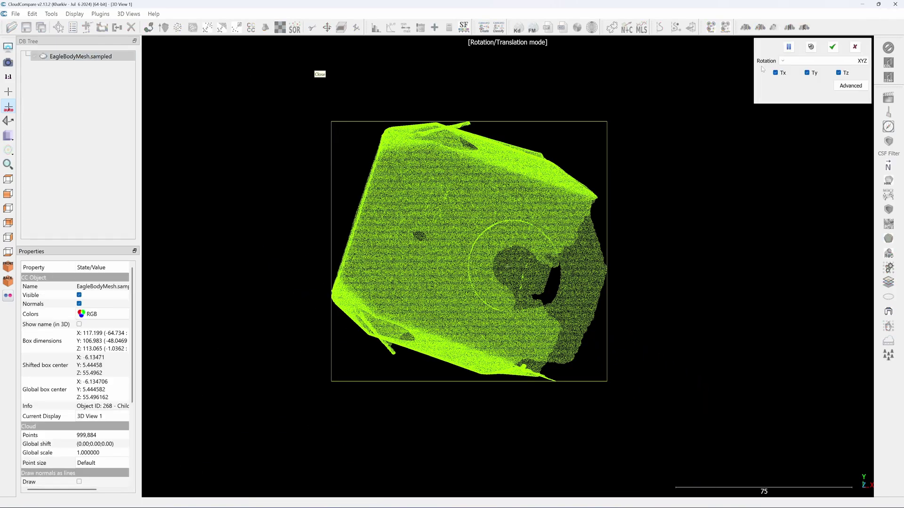
click(795, 62)
click(829, 84)
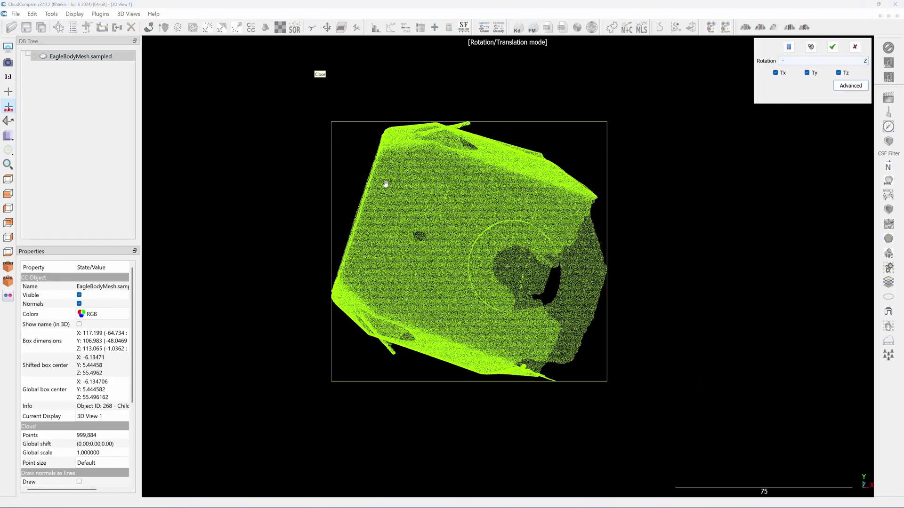
drag(380, 191, 679, 273)
drag(352, 258, 660, 282)
scroll(500, 286, up, 6)
scroll(499, 287, up, 1)
right_drag(500, 286, 487, 337)
drag(486, 337, 501, 340)
right_drag(501, 340, 524, 317)
click(833, 47)
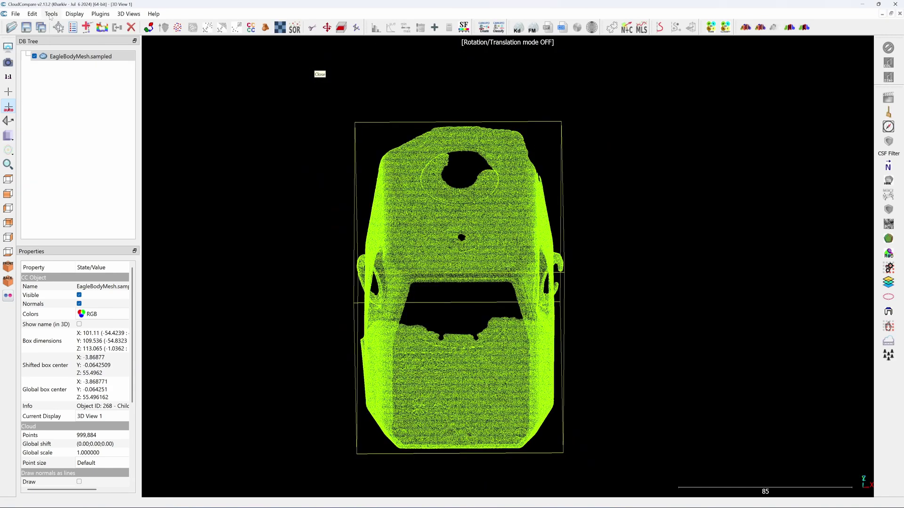
Move the sampled cloud's bounding-box center to the origin and dismiss the console log.
click(50, 14)
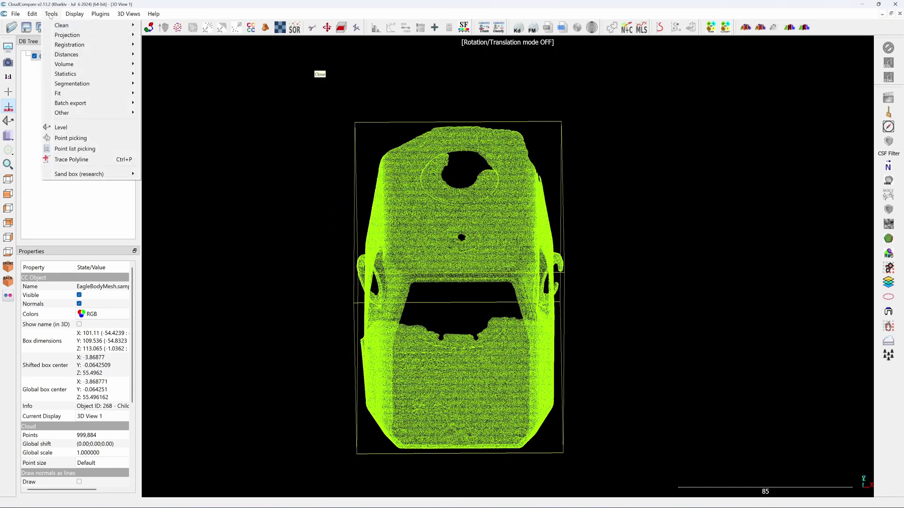
mouse_move(69, 44)
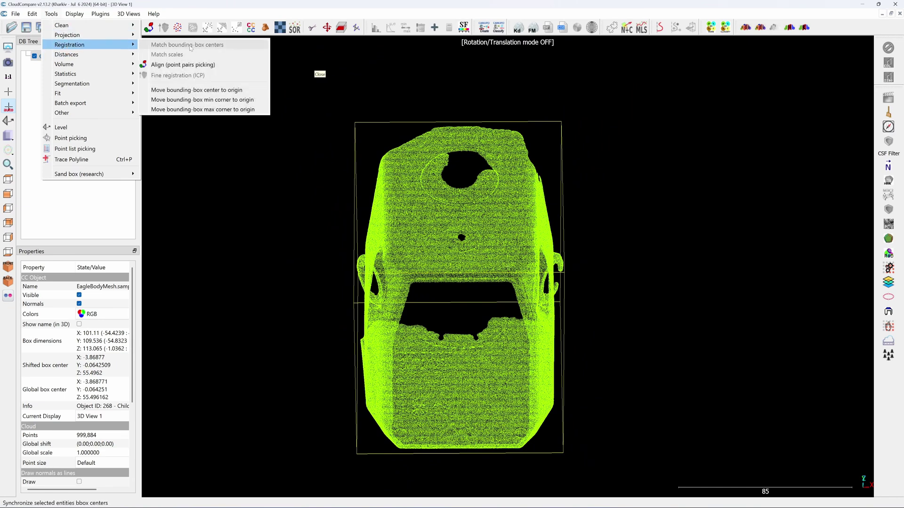
click(178, 90)
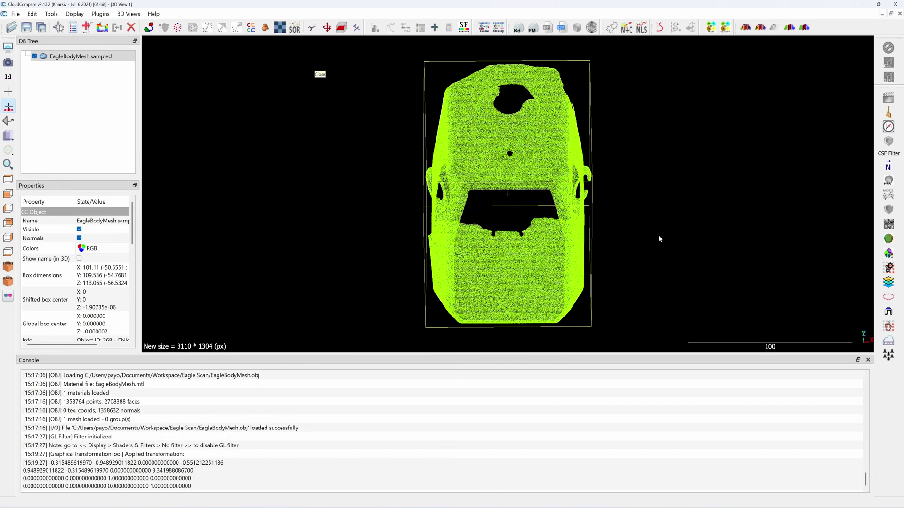
click(868, 360)
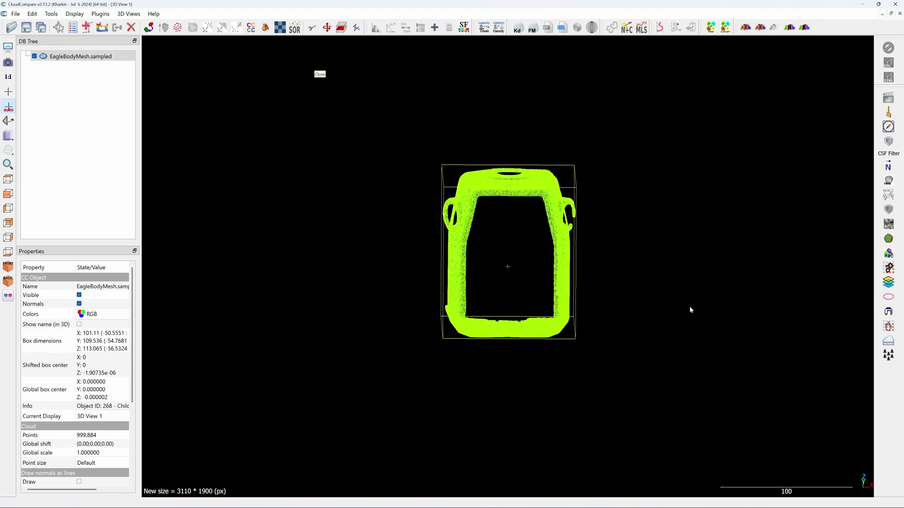
Load CapMesh.obj and sample the CapMesh mesh into a cloud of about 100,000 points with normals generated.
key(alt+Tab)
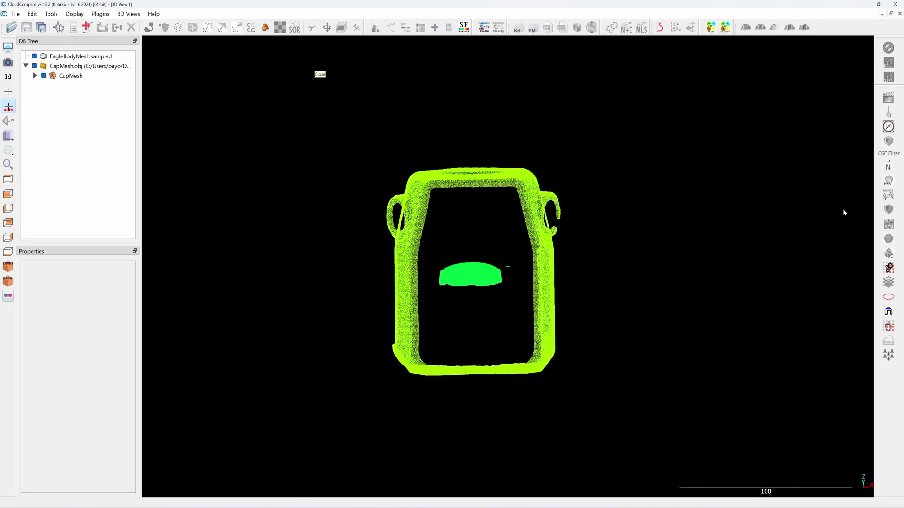
click(32, 14)
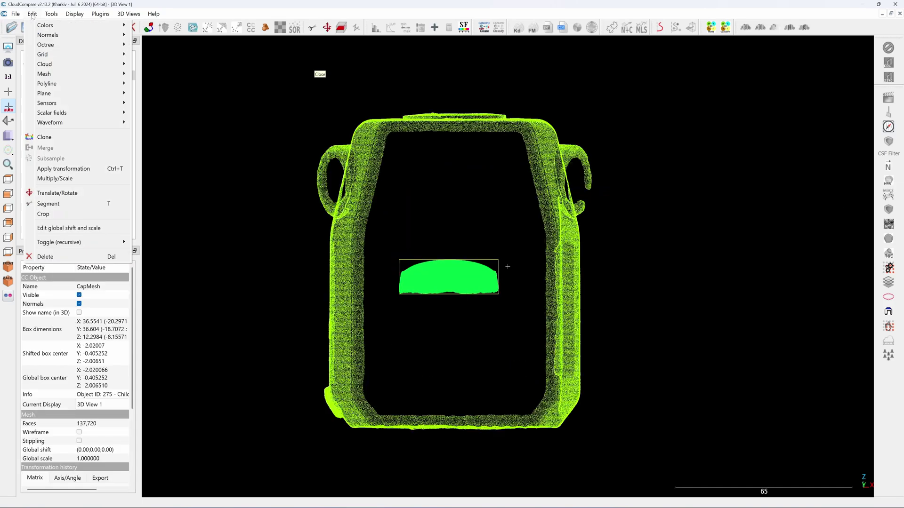
mouse_move(75, 74)
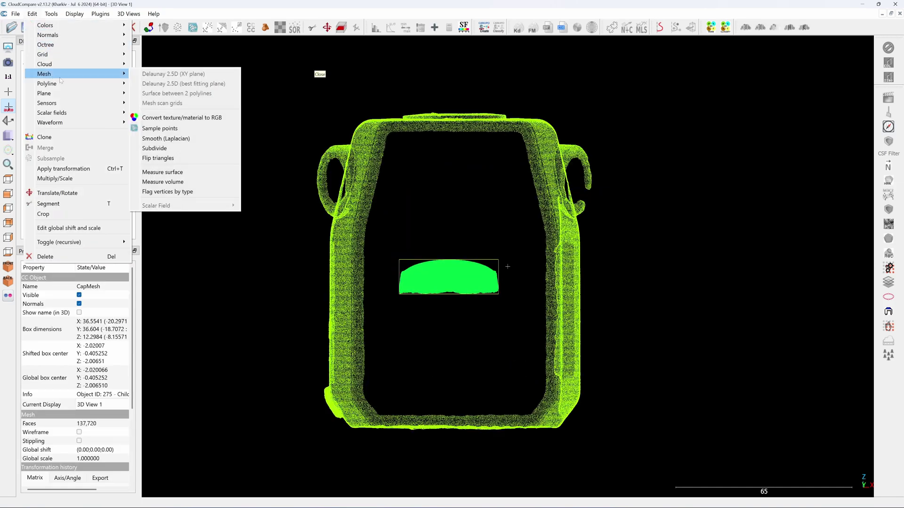
click(164, 128)
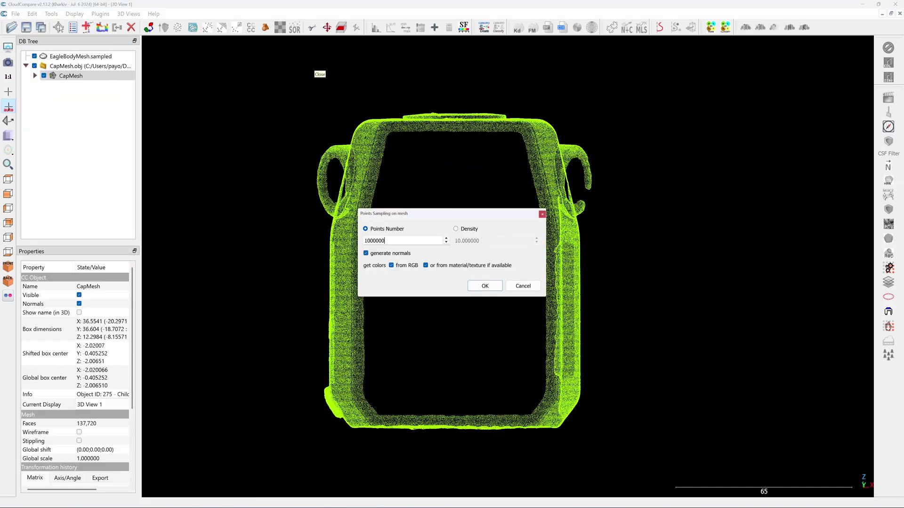
click(485, 286)
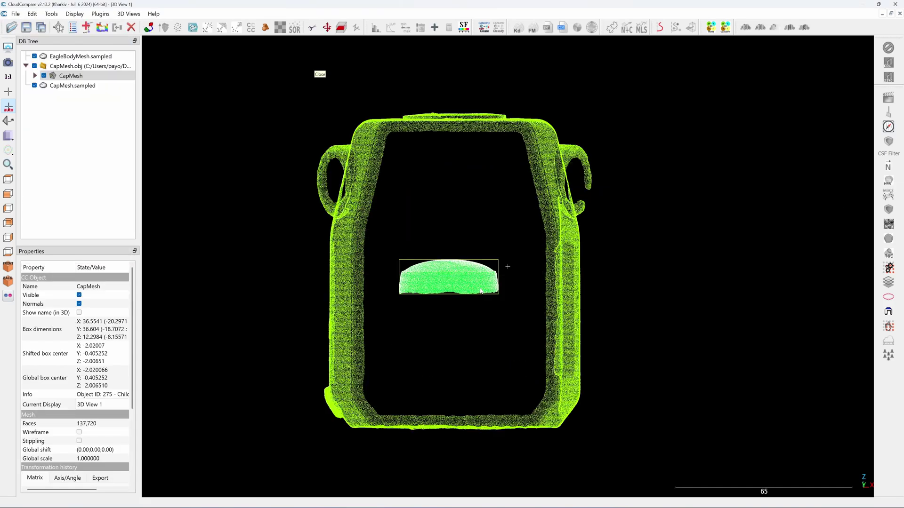
Delete the original CapMesh.obj mesh group and colour the sampled cap cloud uniformly yellow (#ffff00).
click(81, 68)
key(Delete)
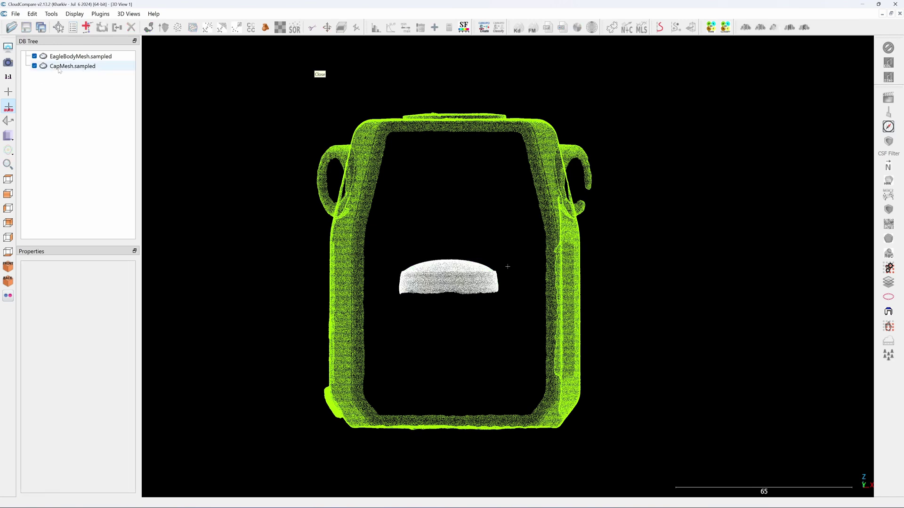
click(62, 68)
click(33, 14)
mouse_move(51, 26)
click(158, 25)
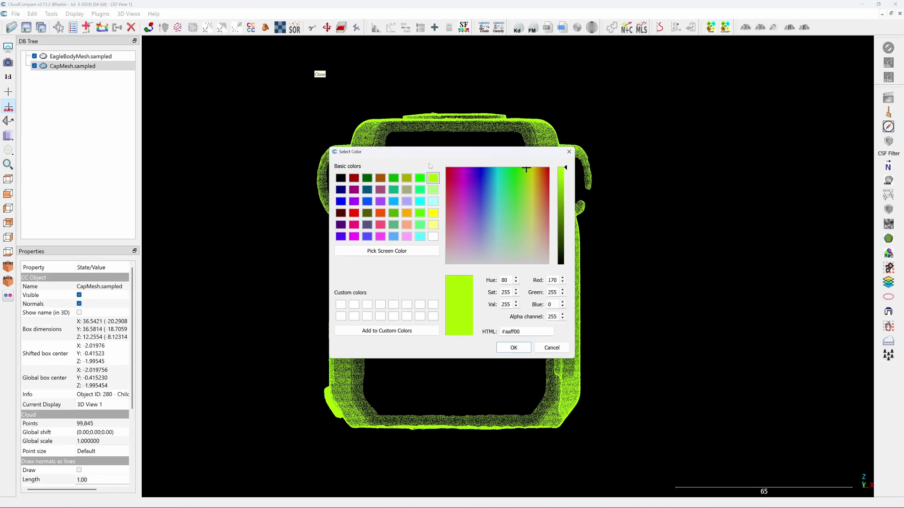
click(434, 214)
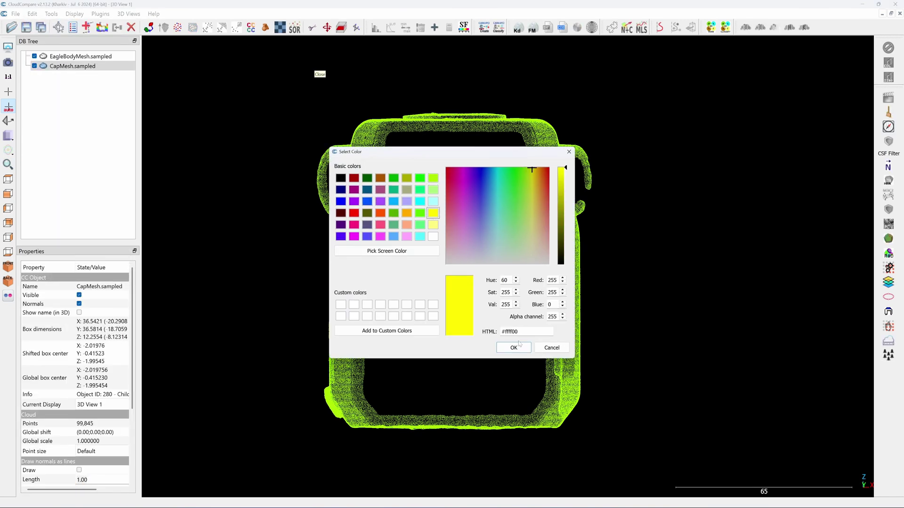
click(513, 347)
Move the sampled cap cloud's bounding-box center to the origin and dismiss the console log.
click(51, 13)
mouse_move(78, 46)
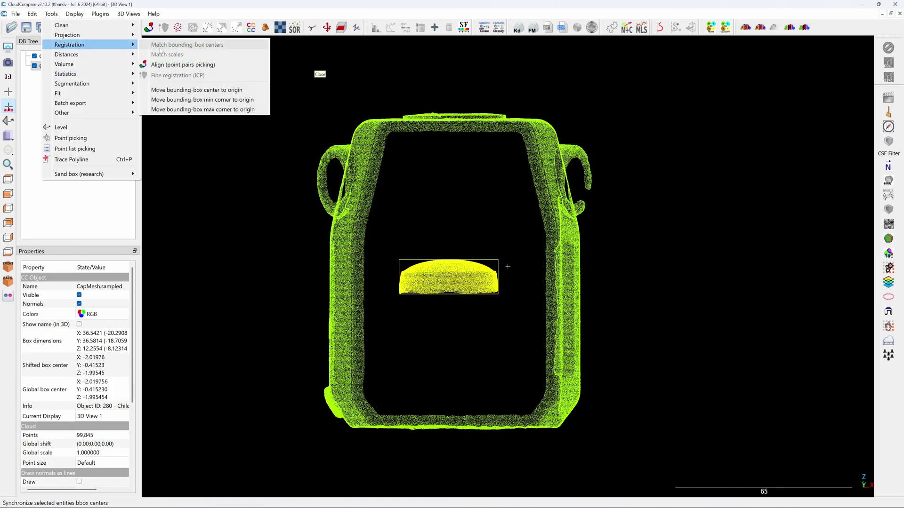
click(161, 46)
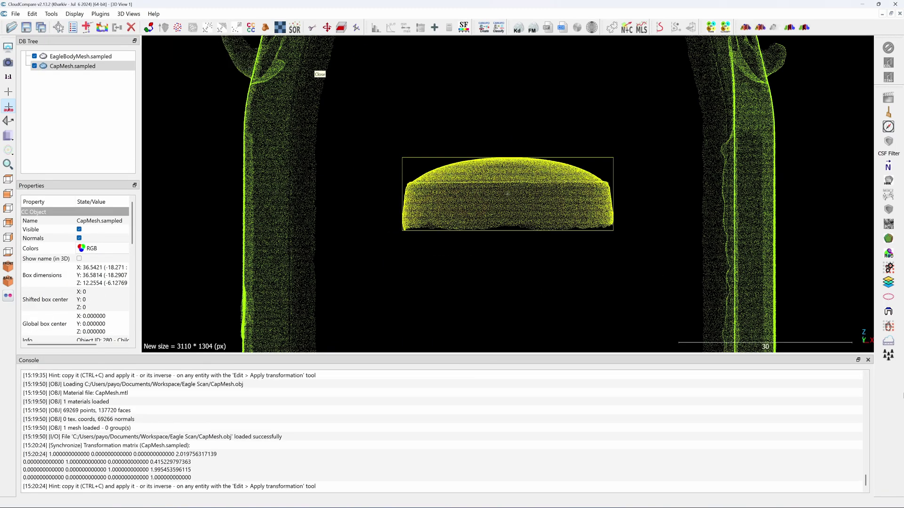
click(867, 360)
scroll(677, 304, down, 5)
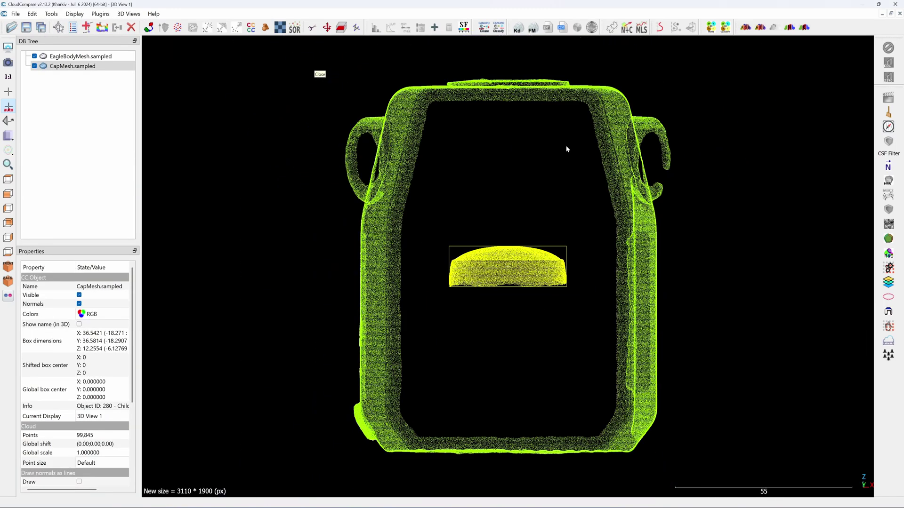
Translate the cap cloud about 61.5 along Z and about -28.2 along Y onto the body's upper face, one axis at a time, and apply the transformation.
click(327, 27)
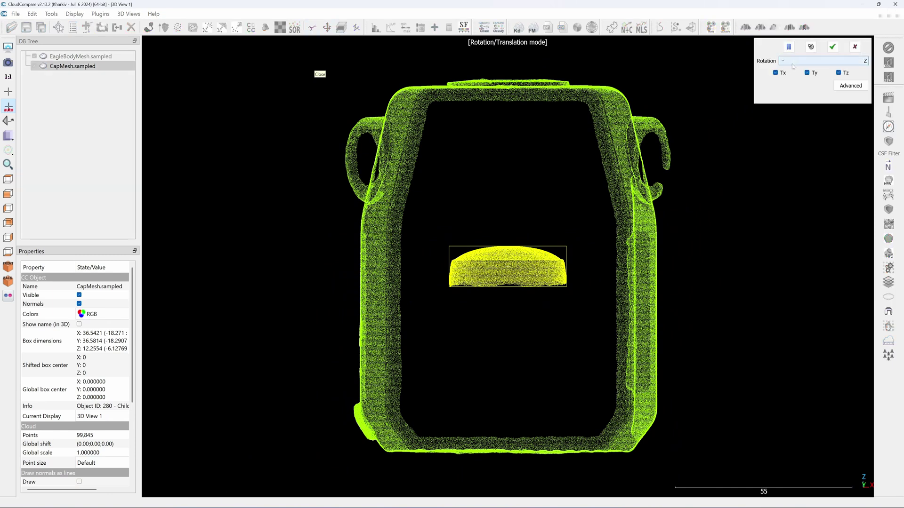
click(776, 74)
click(809, 76)
right_drag(517, 125, 518, 119)
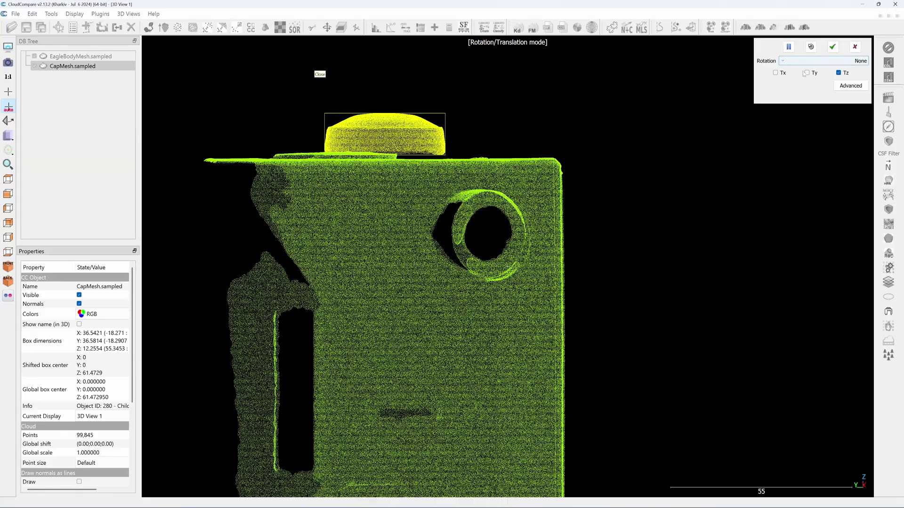
click(839, 74)
click(808, 74)
right_drag(425, 107, 515, 117)
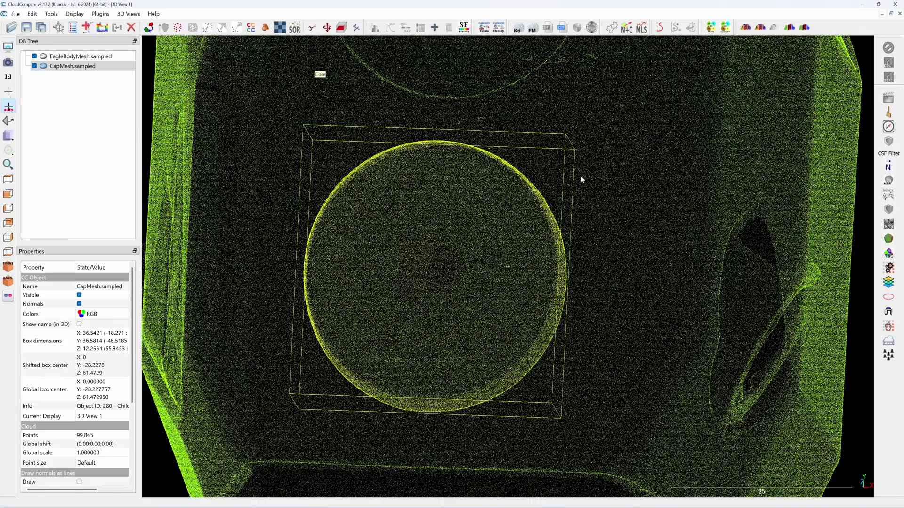
Check the cap's placement on the body and save the EagleBodyMesh.sampled cloud.
drag(581, 177, 536, 278)
mouse_move(412, 354)
mouse_down()
mouse_move(426, 347)
mouse_move(431, 359)
mouse_move(426, 353)
mouse_up()
scroll(339, 264, down, 2)
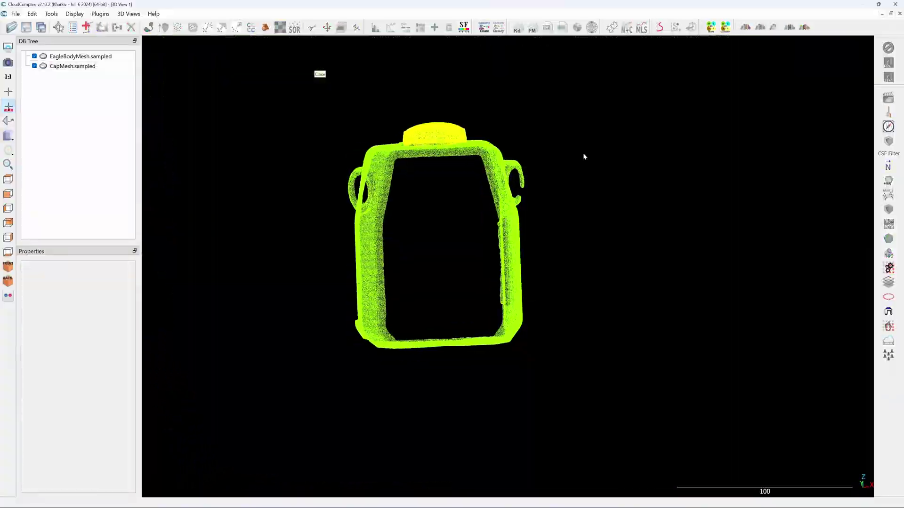
drag(585, 155, 302, 143)
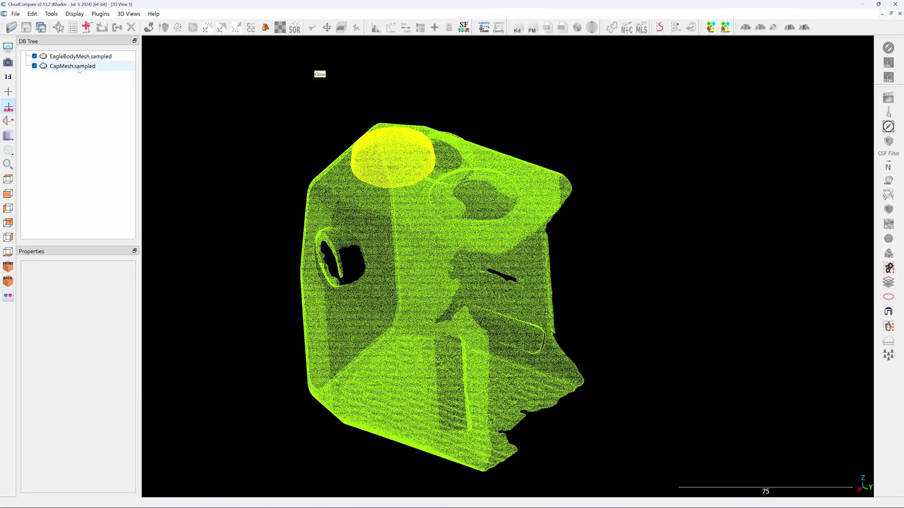
click(80, 57)
click(26, 28)
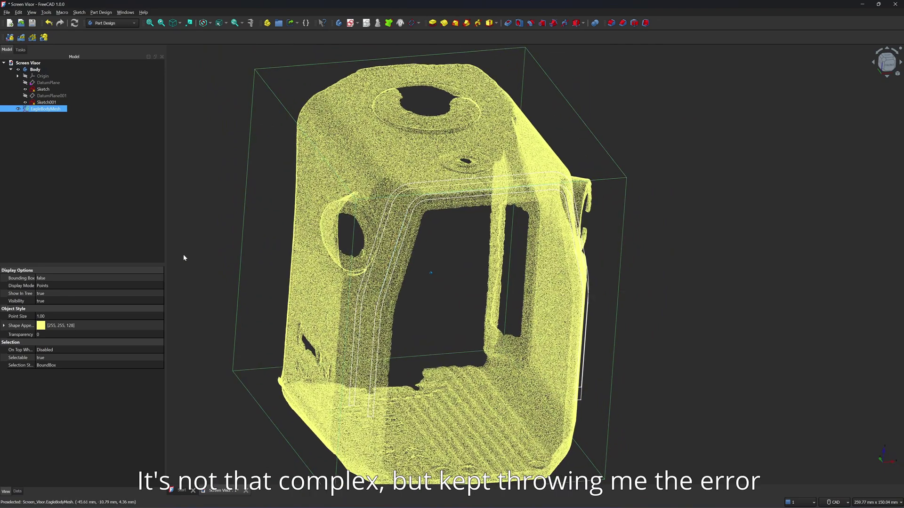
In FreeCAD, hide the EagleBodyMesh points and try an additive loft from the large rectangle Sketch001 to the smaller rectangle.
click(19, 110)
click(456, 24)
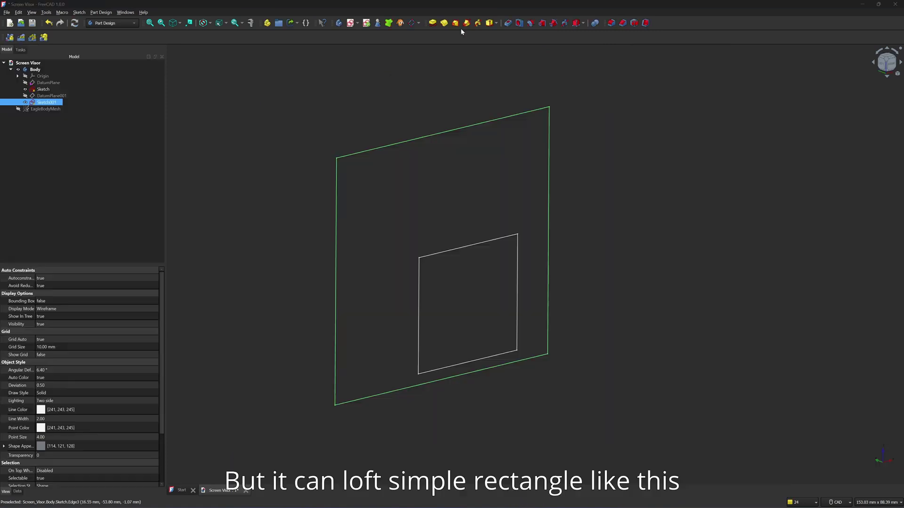
click(455, 24)
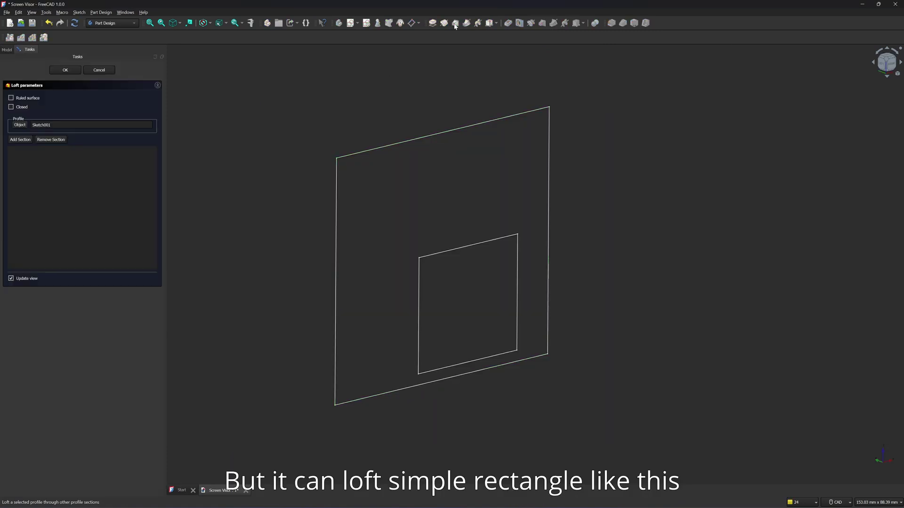
click(23, 140)
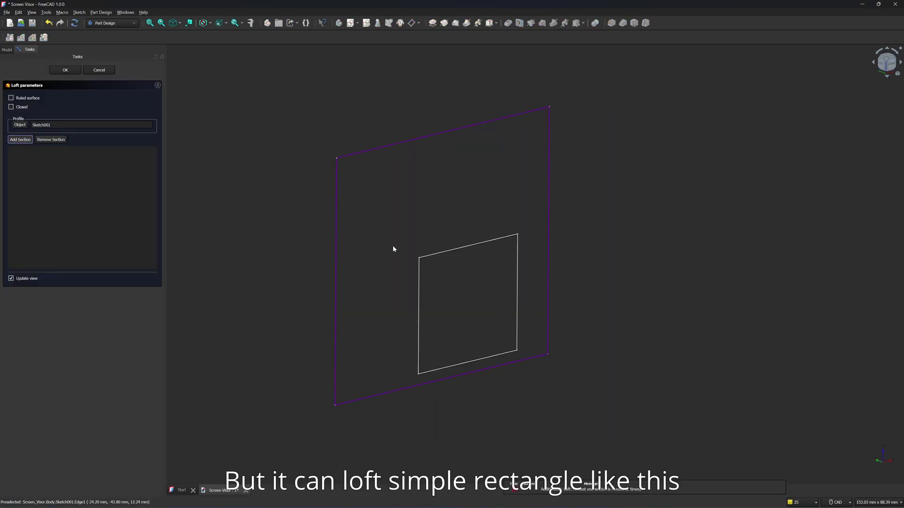
click(429, 257)
middle_drag(295, 171, 679, 193)
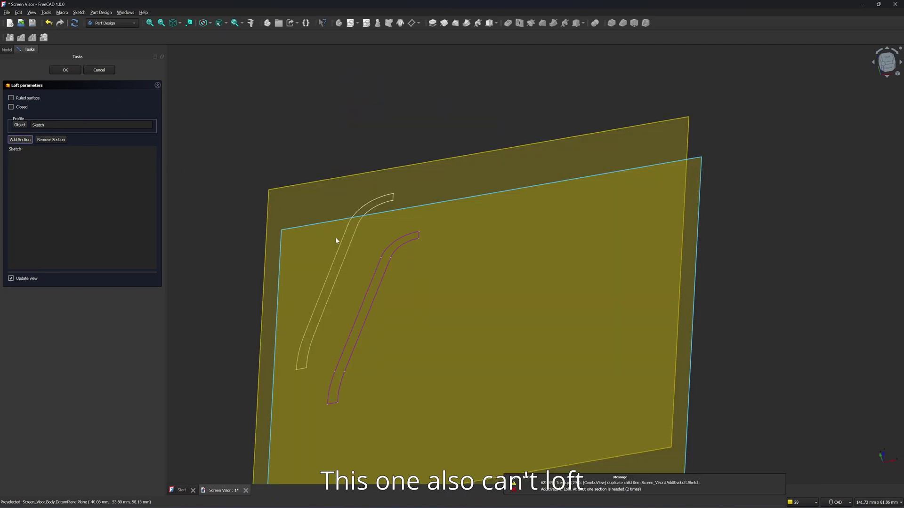
Try to loft between the two long curved strip sketches, and start another loft for the two short arc-shaped sketches.
click(372, 205)
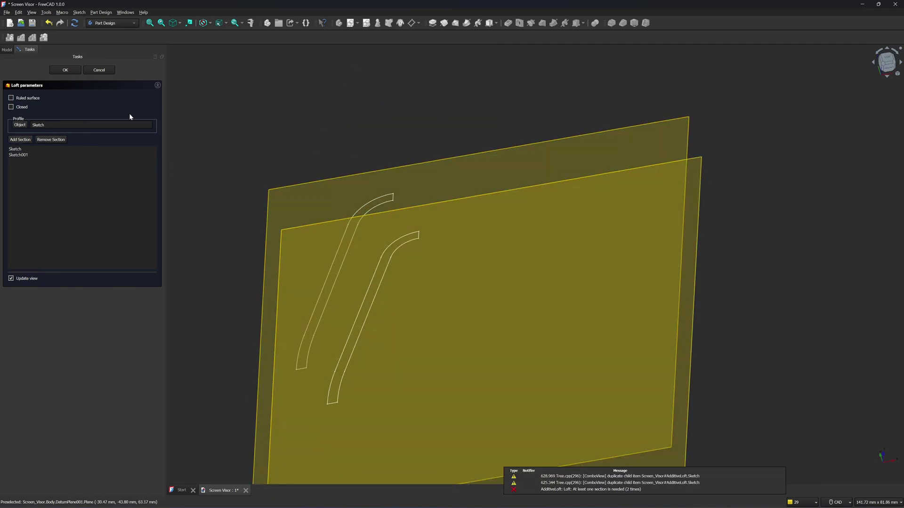
click(70, 72)
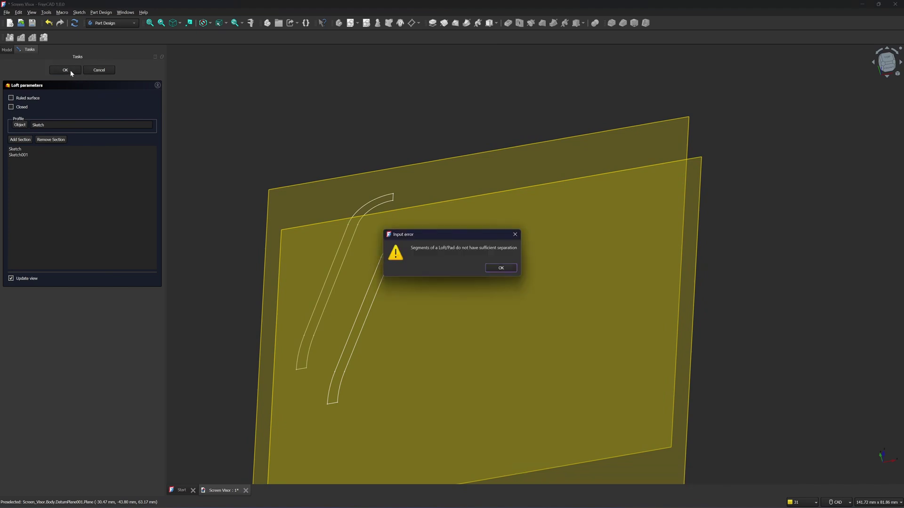
click(500, 268)
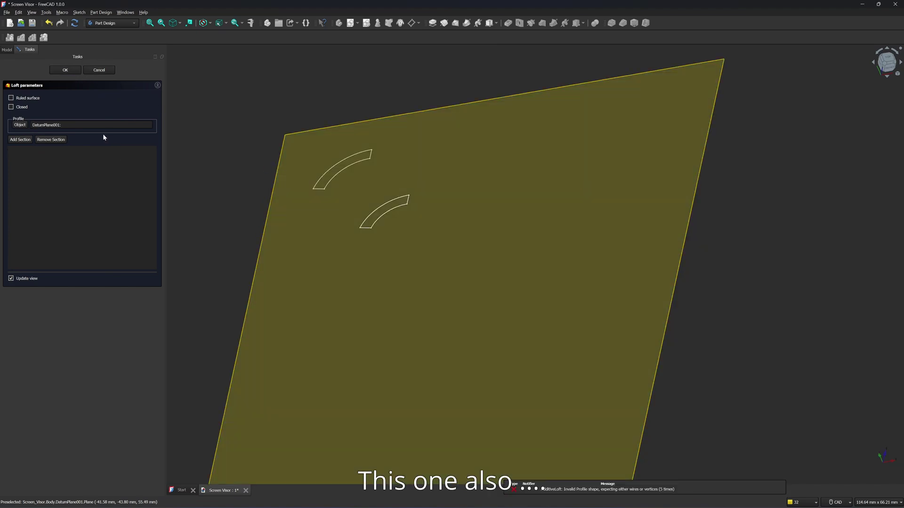
click(20, 139)
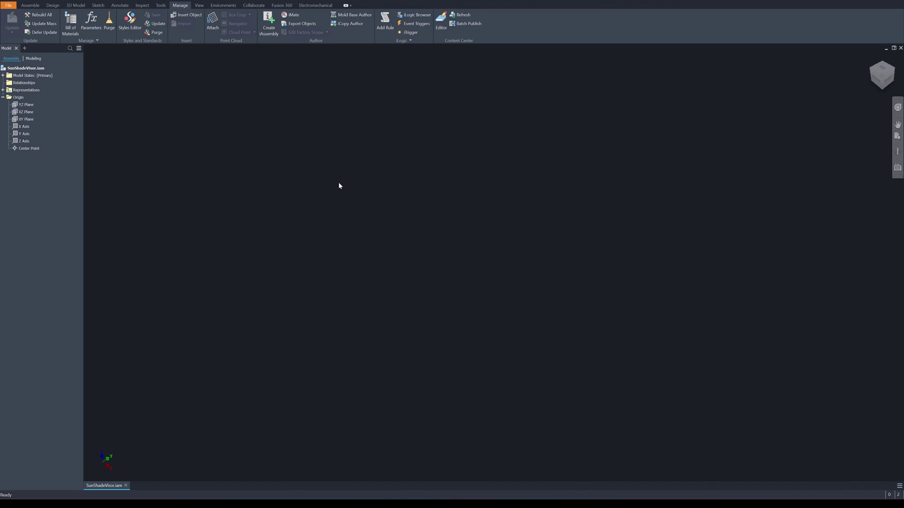
In Inventor, attach the Visor point cloud to the SunShadeVisor assembly, inserted at the origin with a scale of 0.001.
click(212, 21)
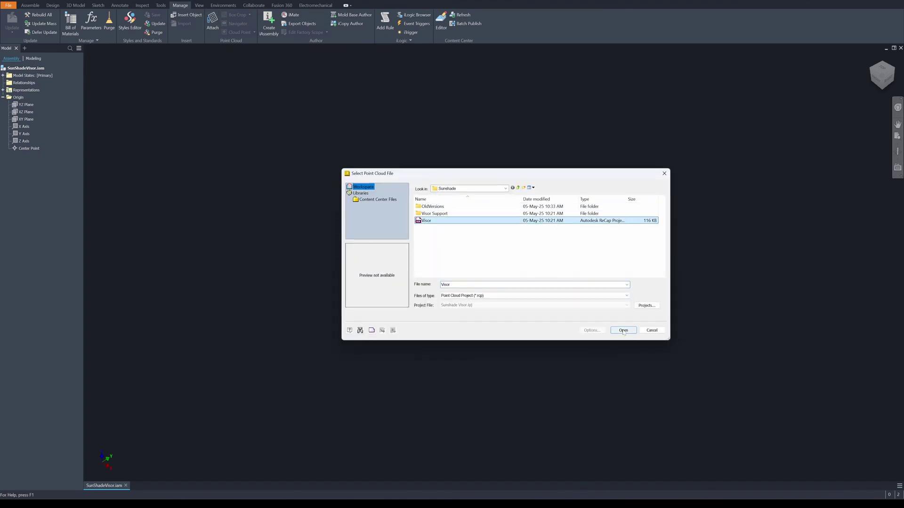
click(623, 330)
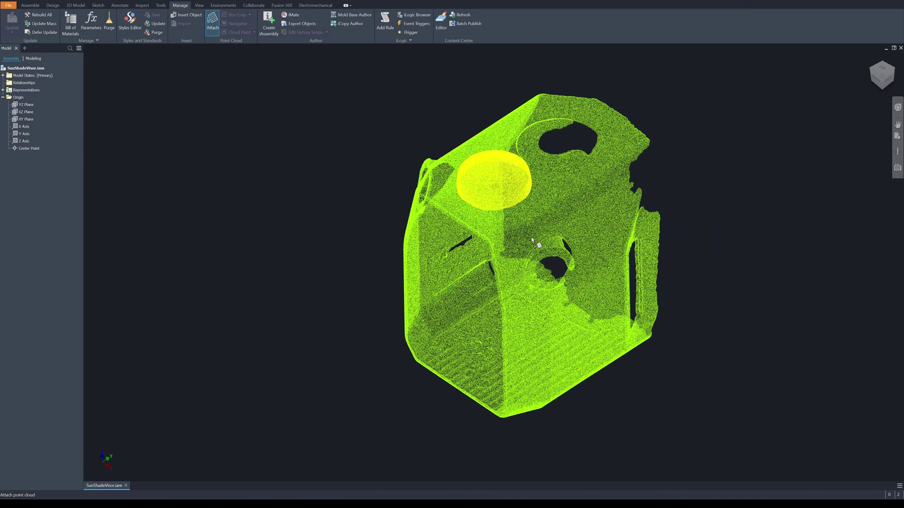
click(532, 237)
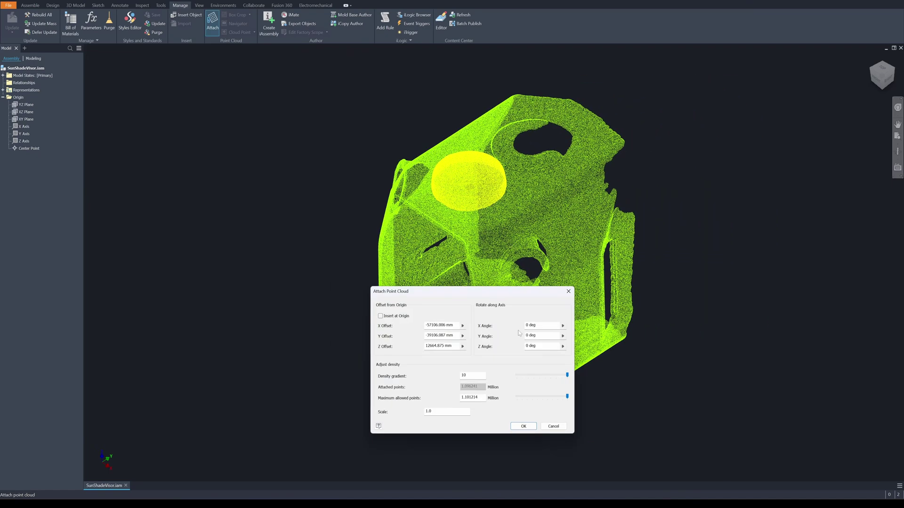
click(380, 316)
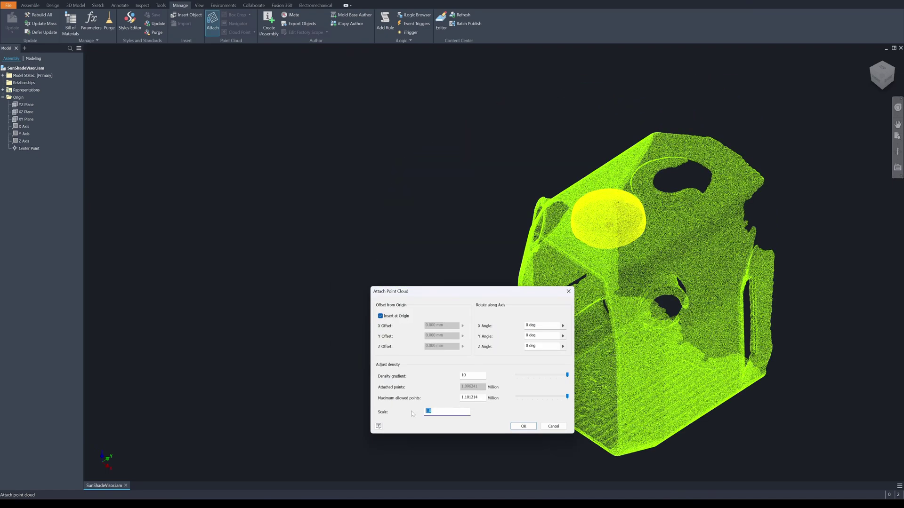
text(0.001)
click(523, 427)
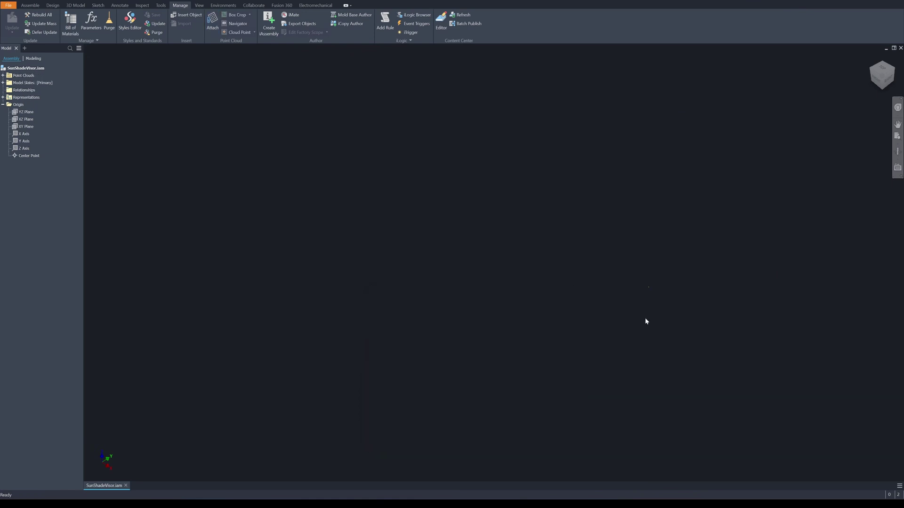
Hide the CapMesh scan within the attached Visor point cloud and view the remaining body scan from the front.
click(876, 78)
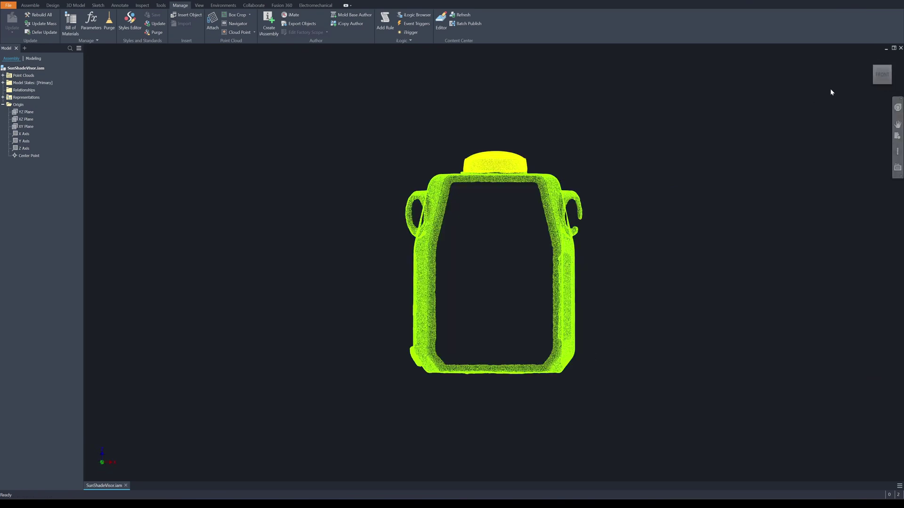
click(883, 63)
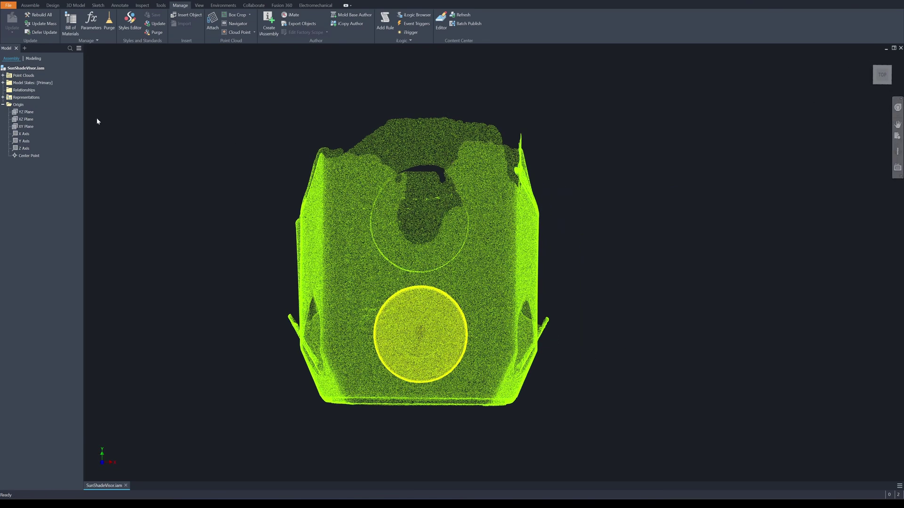
click(3, 75)
right_click(28, 83)
click(46, 124)
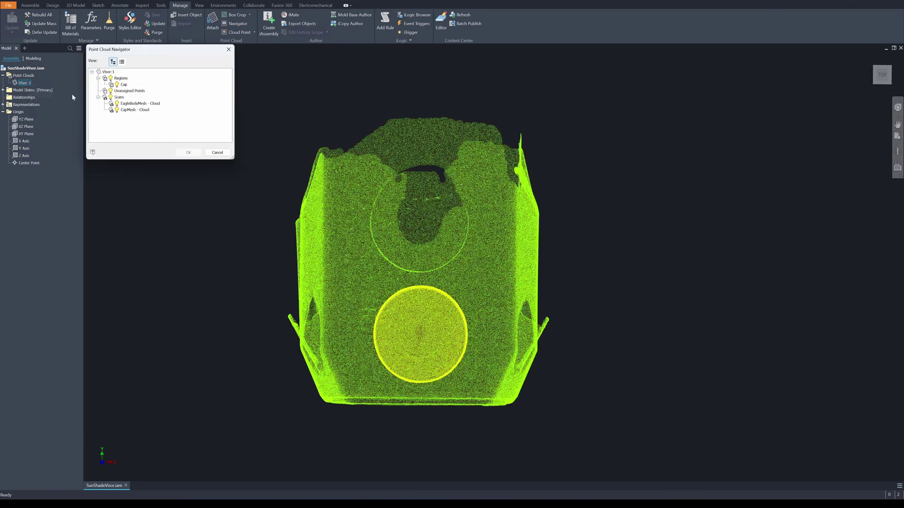
click(117, 110)
click(188, 152)
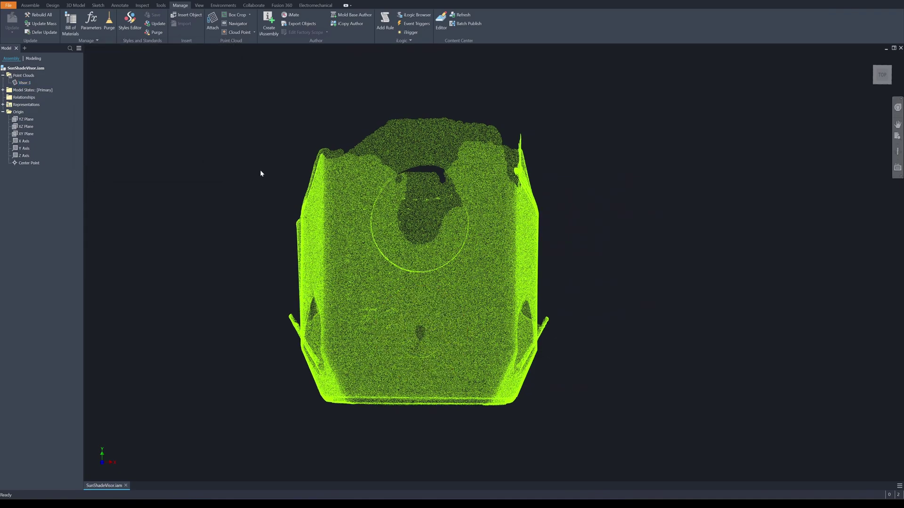
click(882, 88)
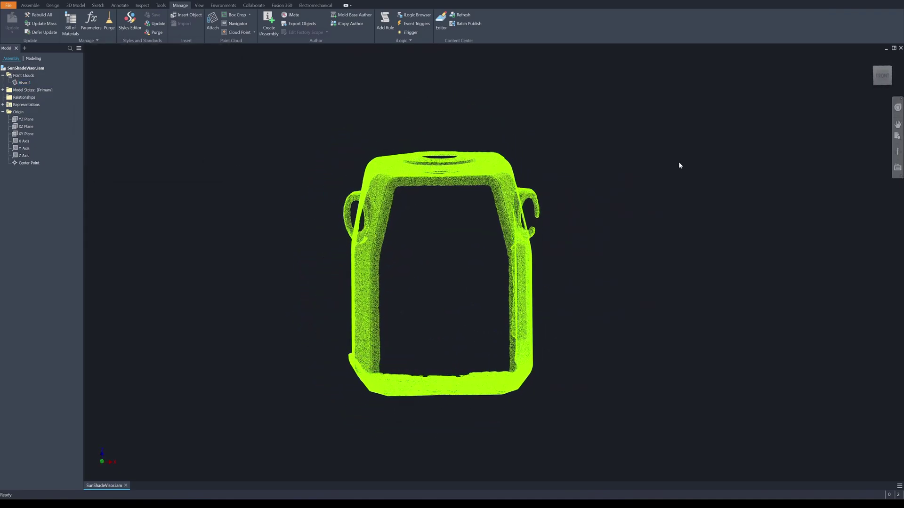
Place a work point on a cloud point at the upper front corner of the body scan, working from the right view.
shift+middle_drag(499, 174, 369, 158)
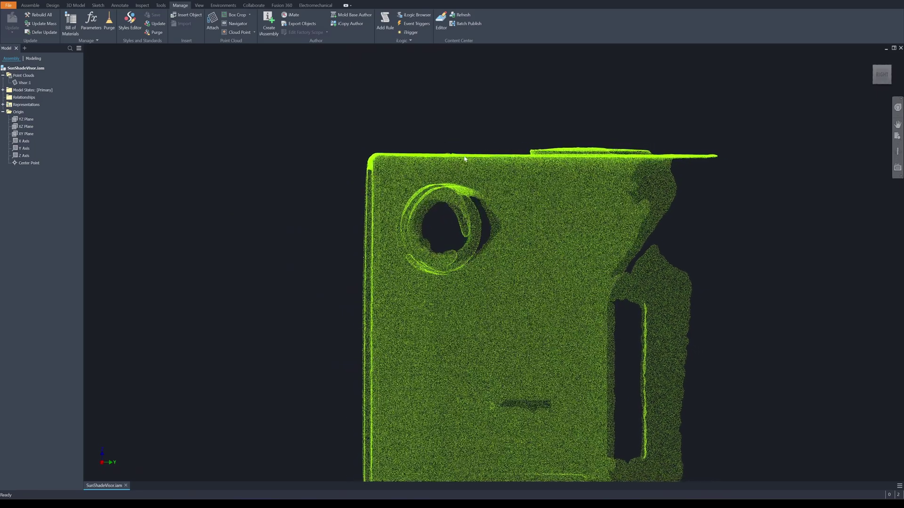
click(882, 80)
scroll(396, 163, up, 6)
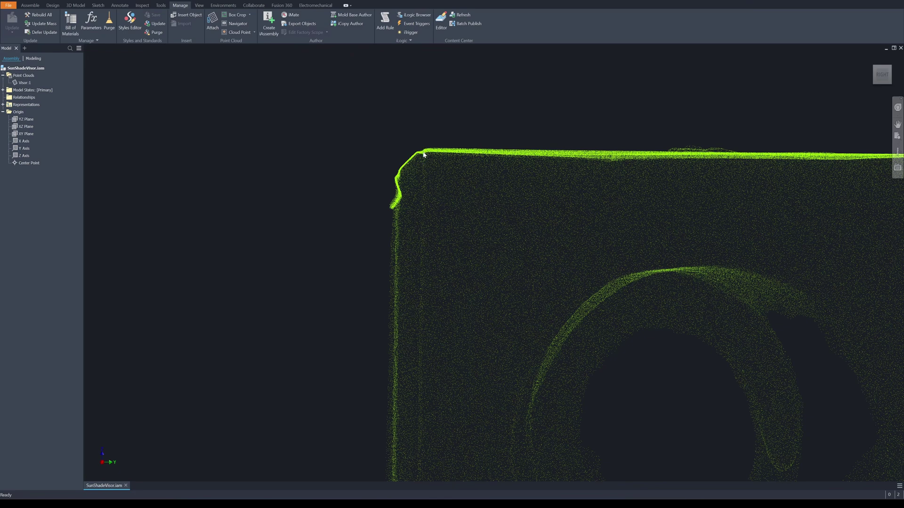
click(239, 32)
scroll(438, 150, up, 5)
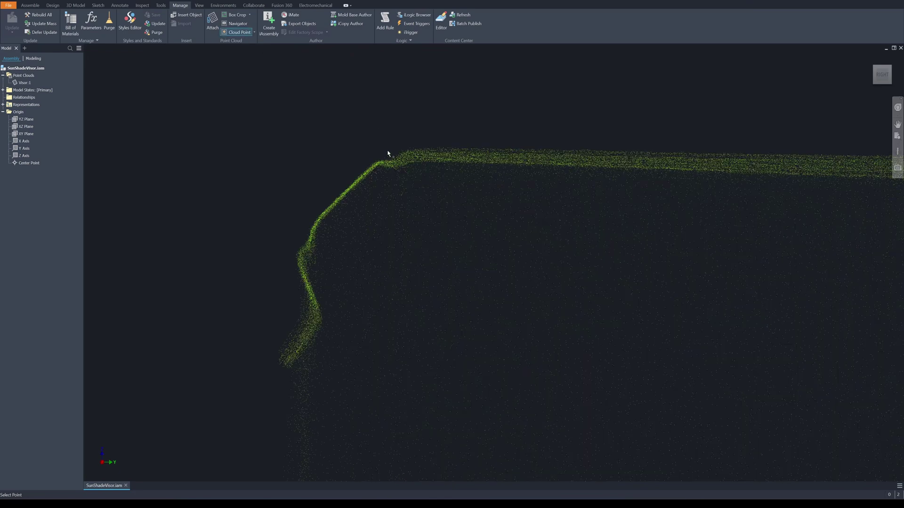
click(400, 168)
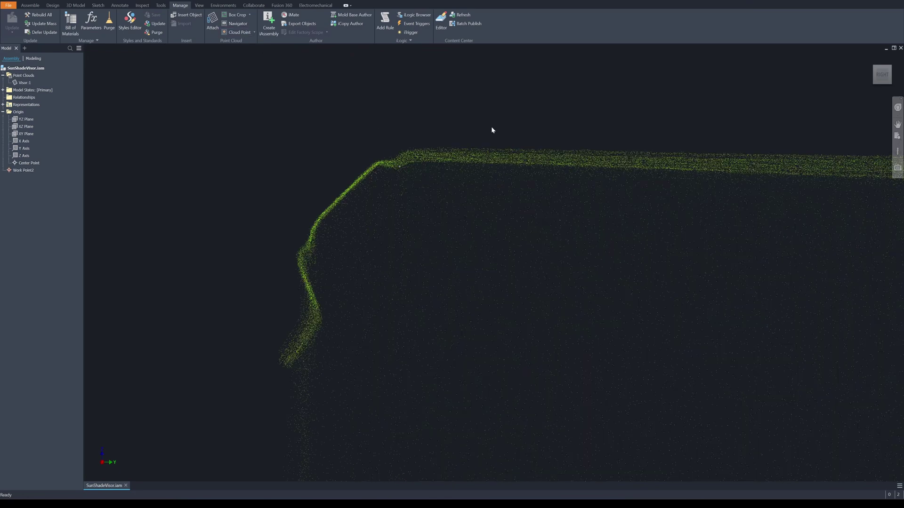
Create a work plane parallel to the origin XZ plane and passing through the new work point on the scan.
shift+middle_drag(330, 77, 300, 145)
scroll(580, 245, down, 5)
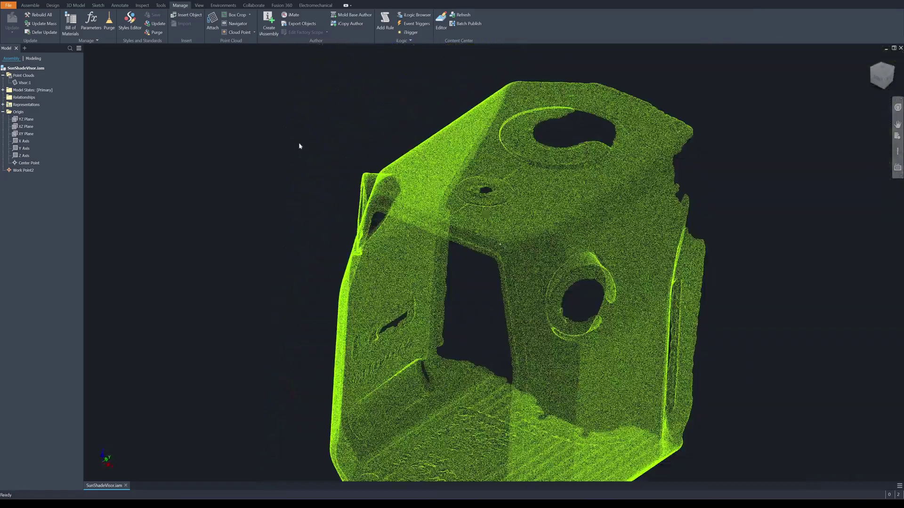
click(31, 5)
click(287, 20)
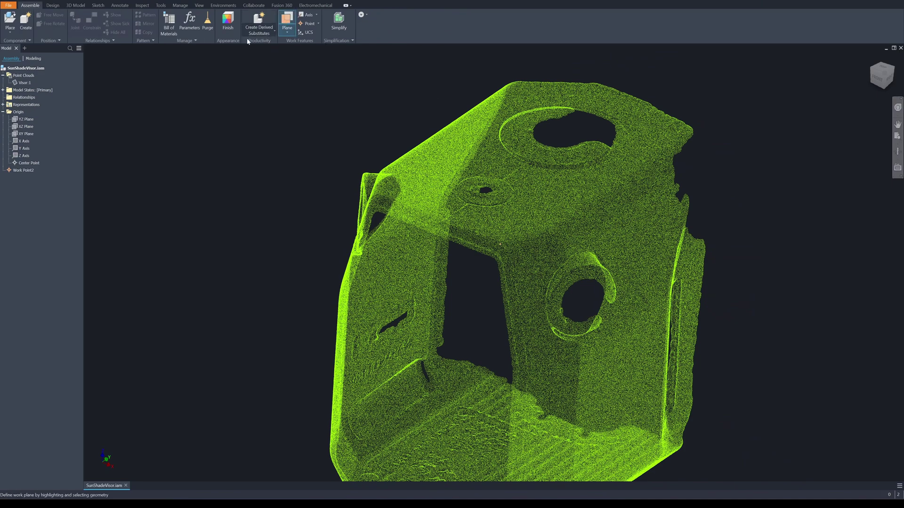
click(25, 127)
scroll(499, 246, up, 10)
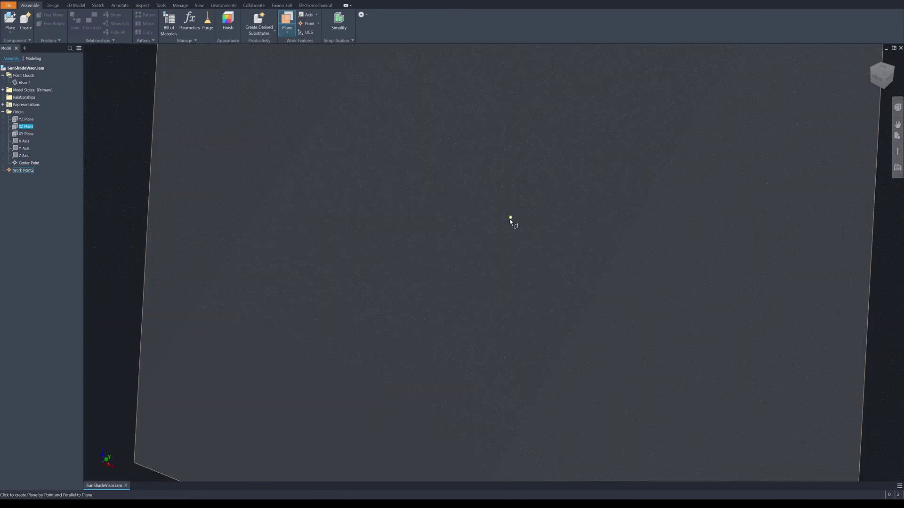
click(510, 220)
scroll(587, 242, down, 10)
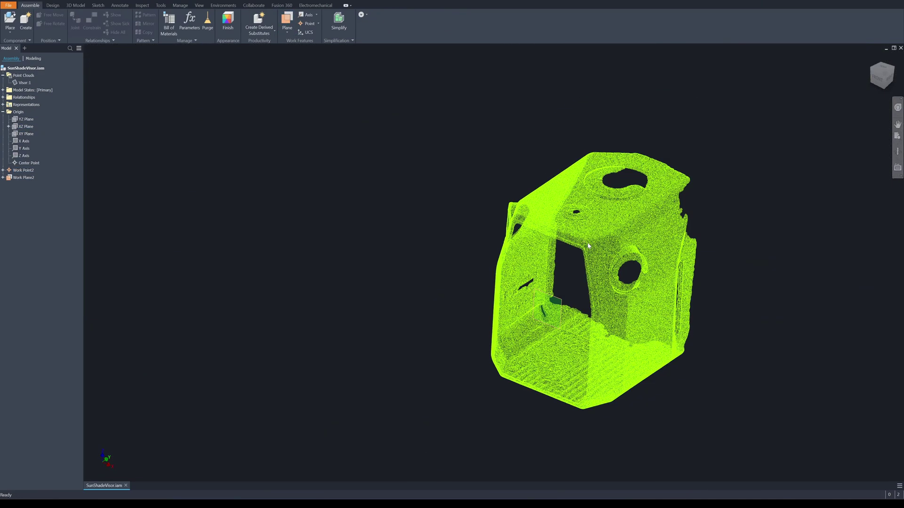
Create a new in-place part named Visor_2 from the Standard.ipt template and open its first sketch.
shift+middle_drag(587, 242, 650, 272)
scroll(649, 272, up, 3)
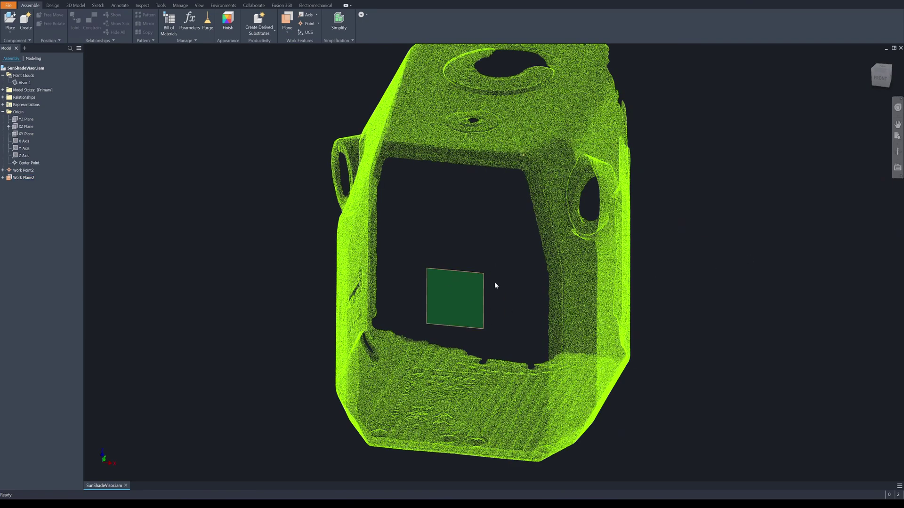
shift+middle_drag(495, 281, 520, 279)
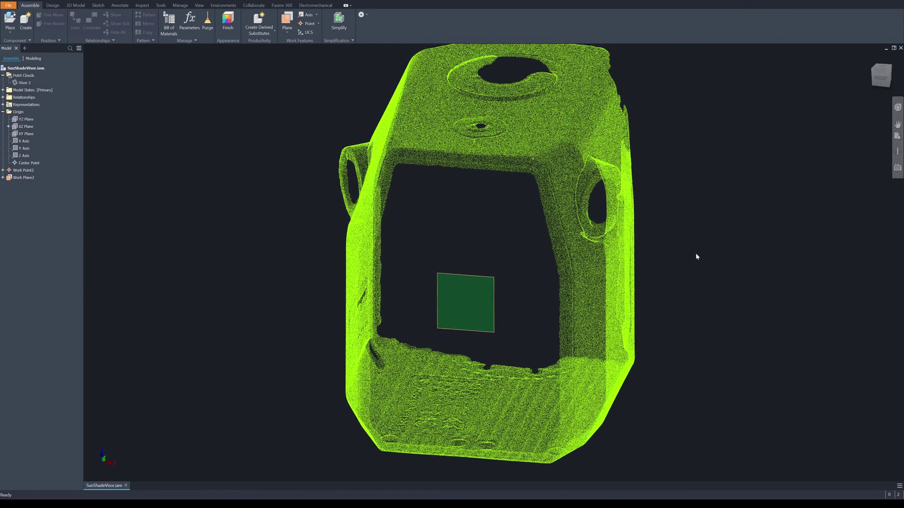
right_click(696, 254)
click(691, 274)
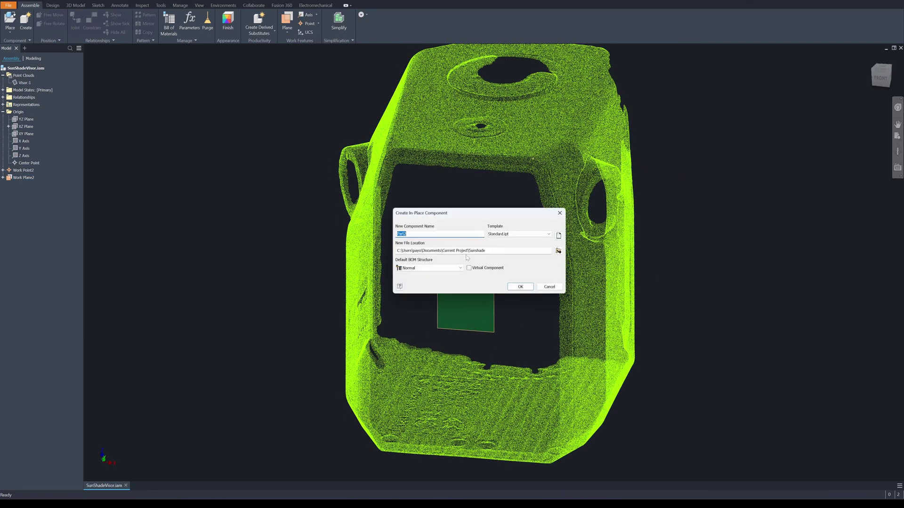
click(492, 284)
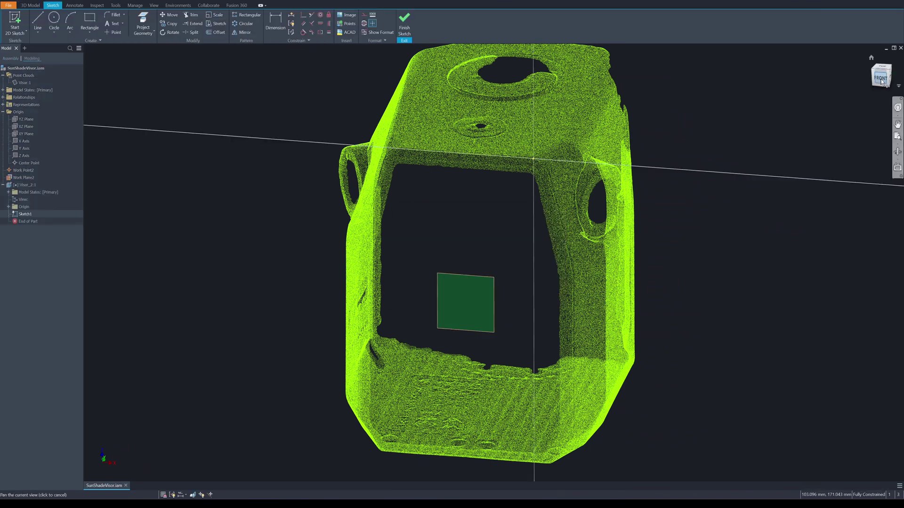
Box-crop the Visor point cloud in the right view to a narrow vertical strip along the front edge of the body.
click(881, 79)
scroll(633, 142, up, 5)
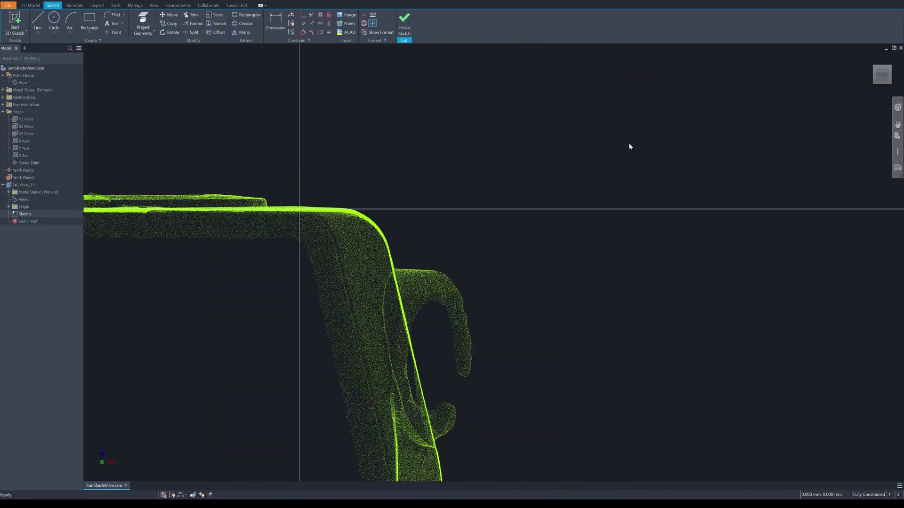
scroll(630, 143, down, 7)
click(895, 74)
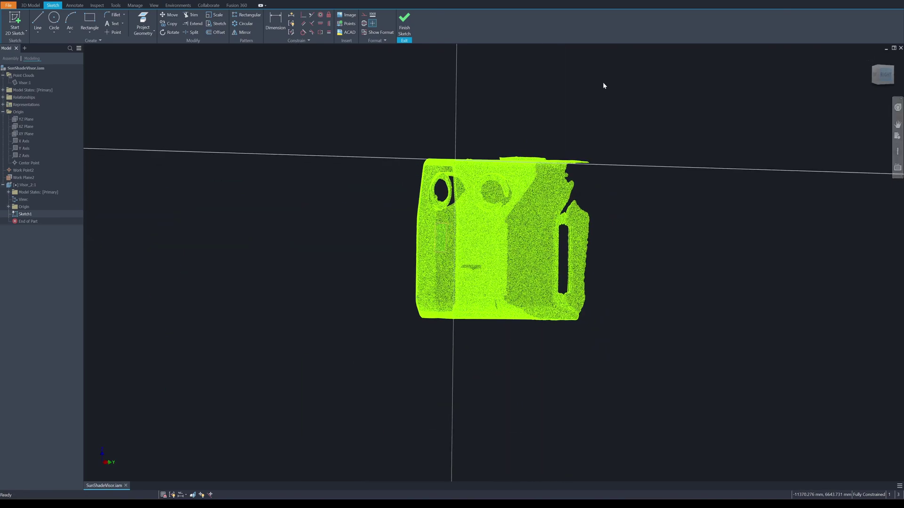
scroll(420, 162, up, 6)
scroll(448, 148, down, 3)
scroll(448, 148, down, 4)
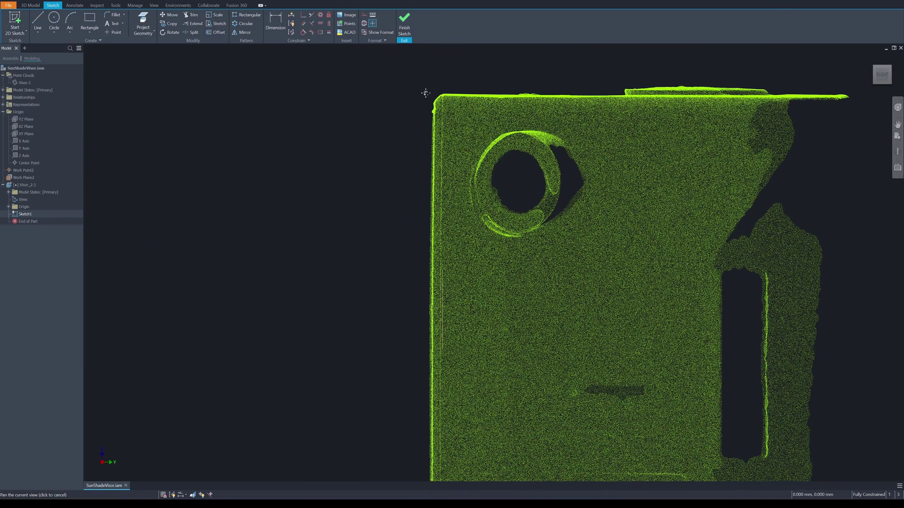
click(180, 6)
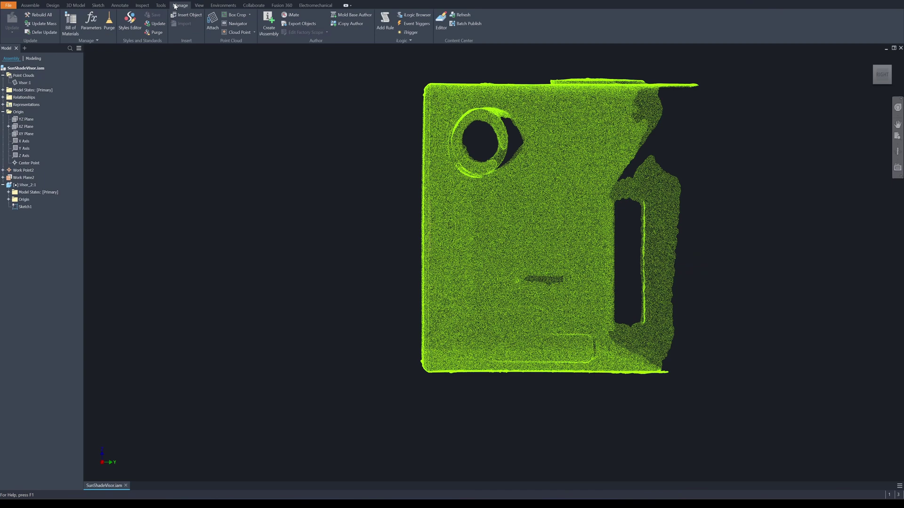
click(236, 14)
scroll(433, 80, up, 6)
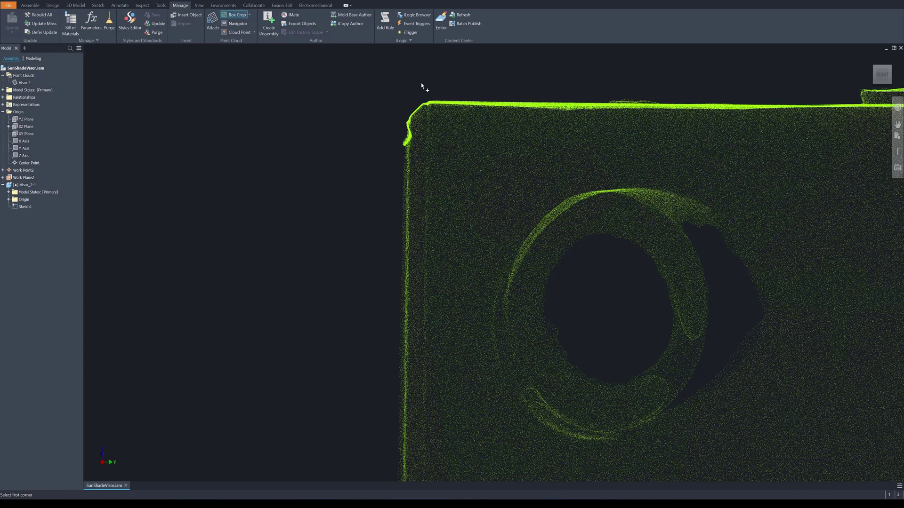
drag(482, 235, 464, 238)
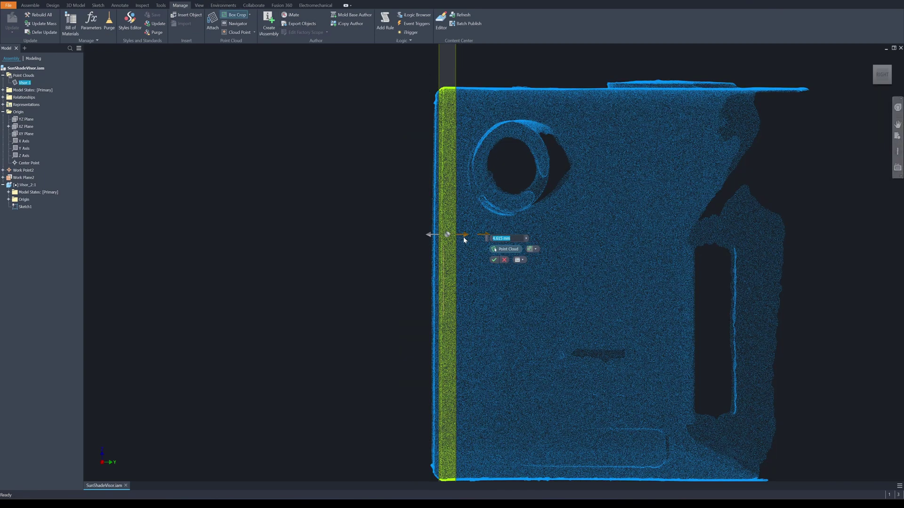
click(493, 260)
Sketch a horizontal line across the width of the cropped scan outline and a short vertical line up from its midpoint.
shift+middle_drag(542, 222, 542, 221)
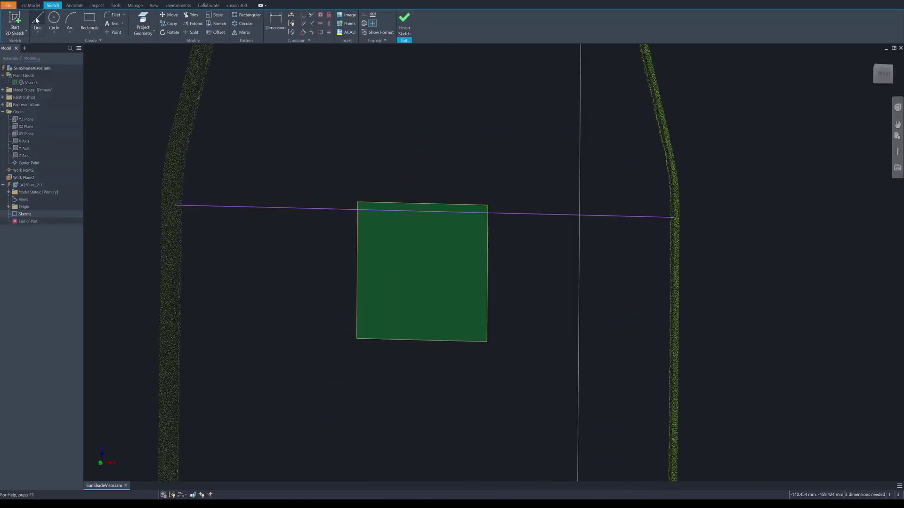
click(426, 211)
click(426, 185)
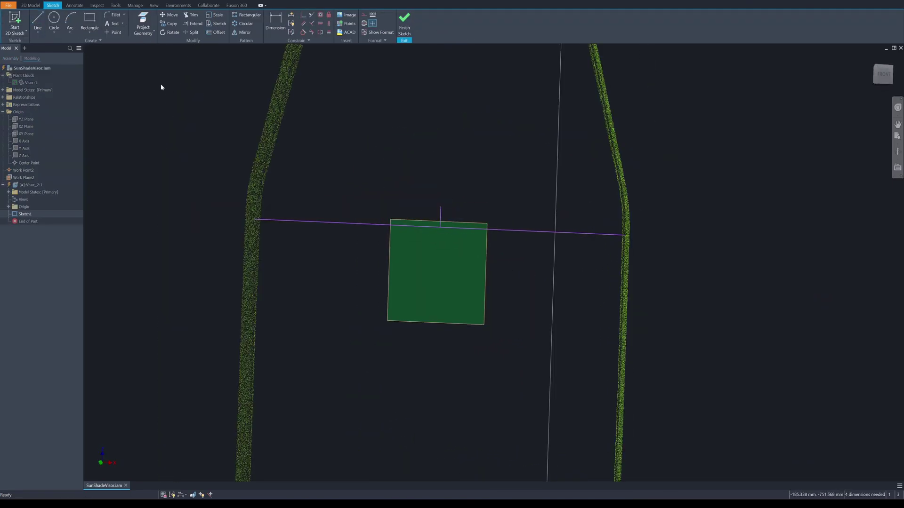
Project the origin Z axis into the sketch and dimension its horizontal distance from the short vertical line.
right_click(210, 115)
click(231, 127)
click(27, 156)
click(27, 157)
scroll(348, 172, down, 2)
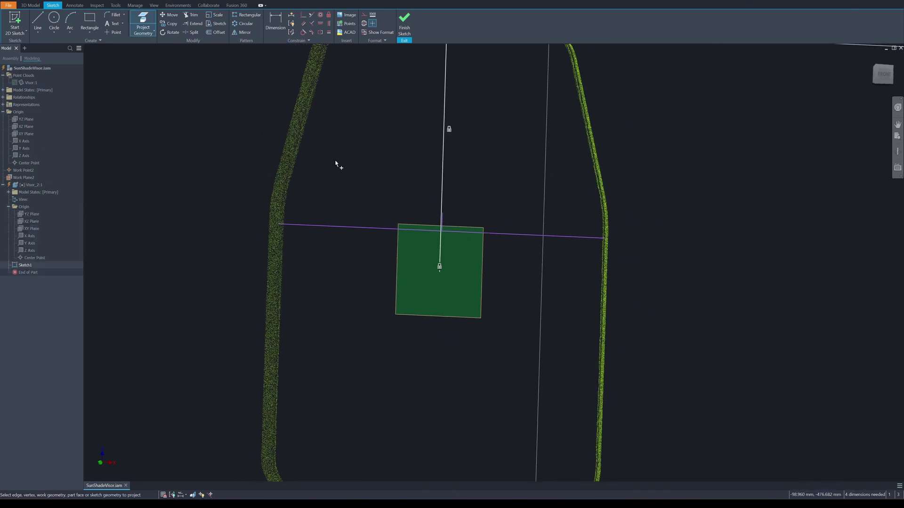
right_click(479, 198)
click(507, 197)
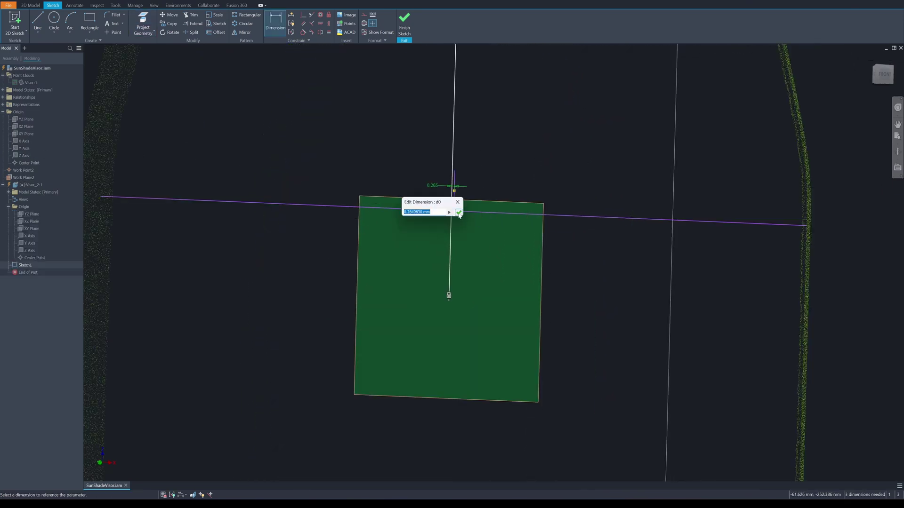
click(459, 214)
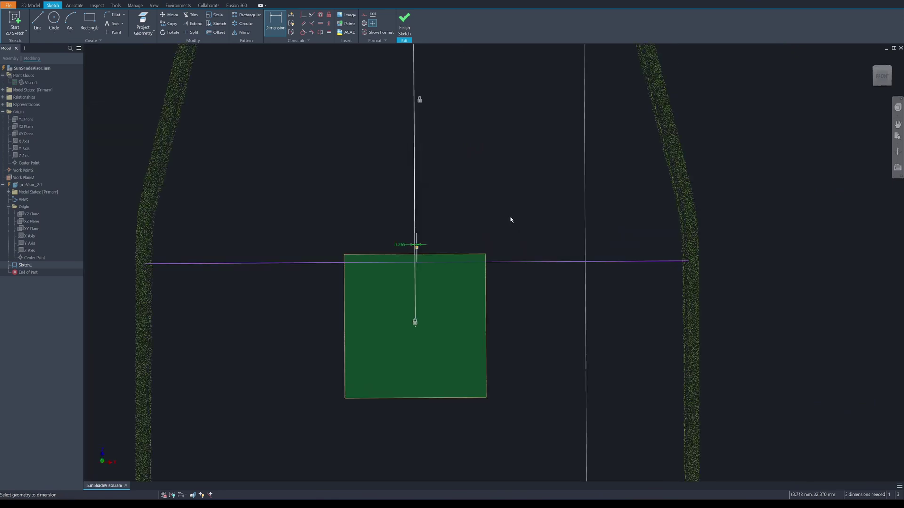
Edit the attached Visor point cloud and set its X offset to -0.265 mm.
scroll(510, 220, down, 3)
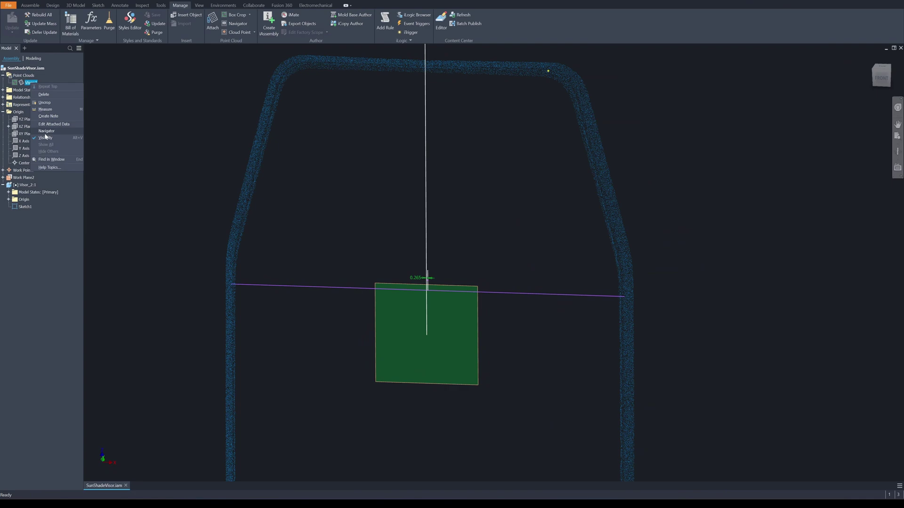
click(54, 124)
text(-0.265)
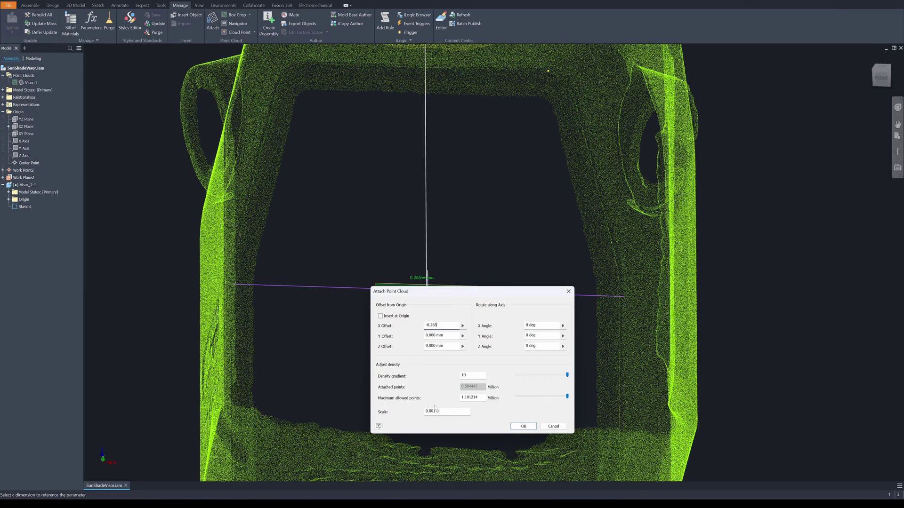
key(Return)
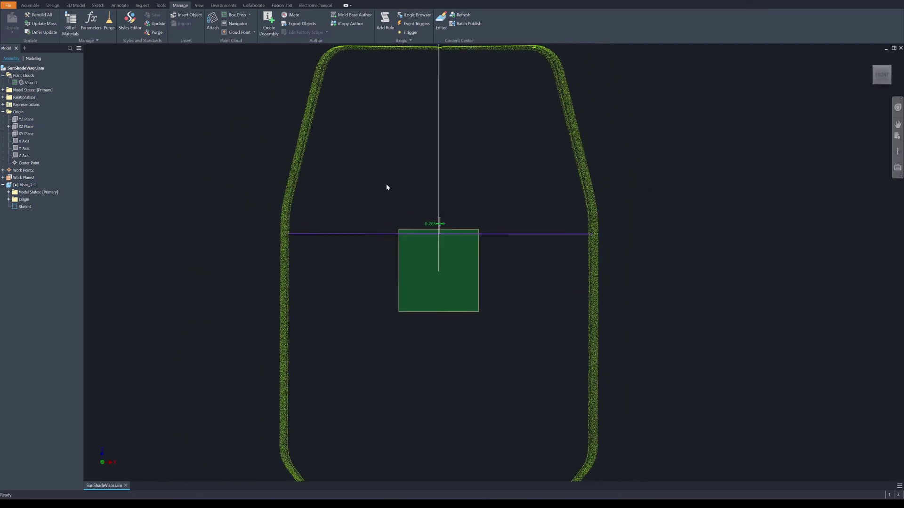
In Sketch1, trace the left half of the scan outline with lines along the top edge, the slanted side and the vertical side.
double_click(500, 309)
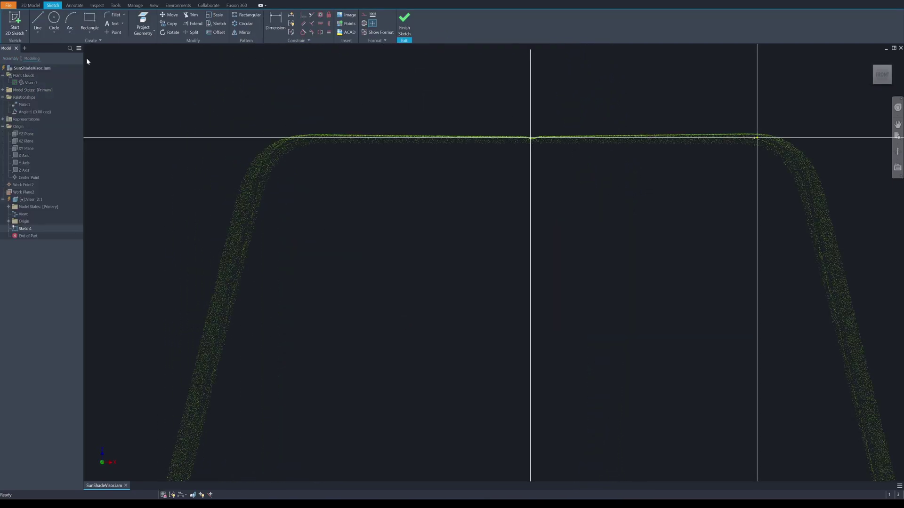
click(37, 21)
scroll(495, 127, up, 5)
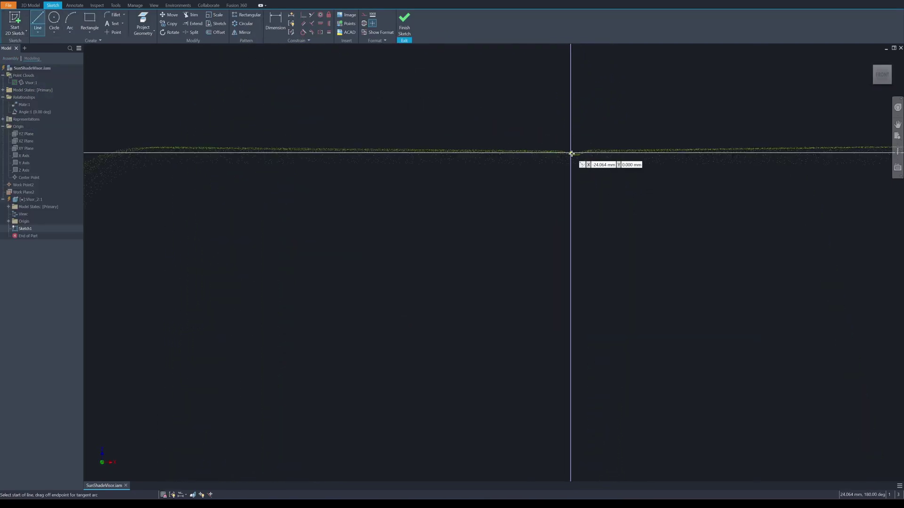
scroll(510, 162, down, 3)
click(181, 286)
scroll(233, 249, down, 3)
scroll(258, 145, up, 3)
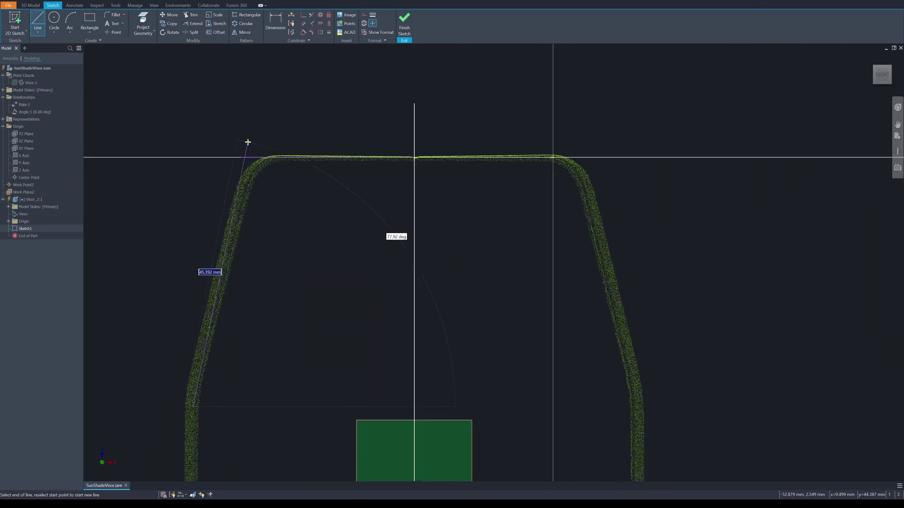
click(255, 140)
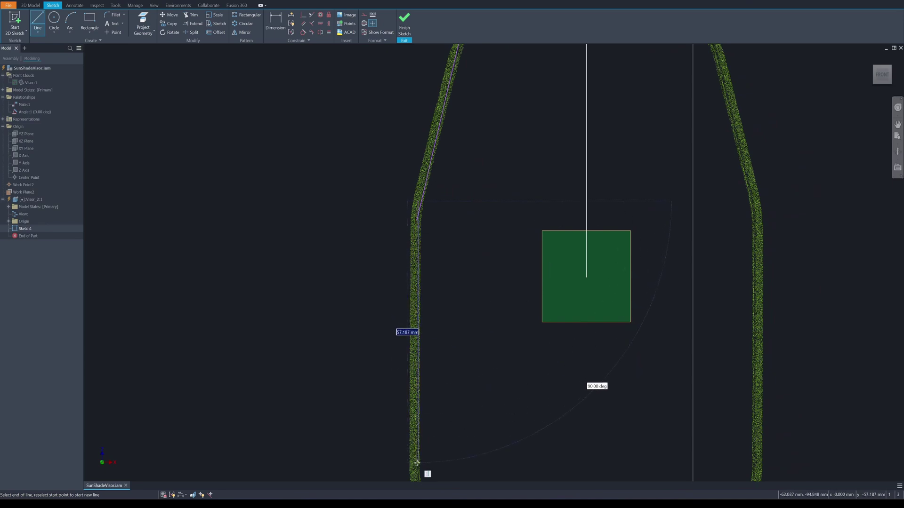
click(417, 464)
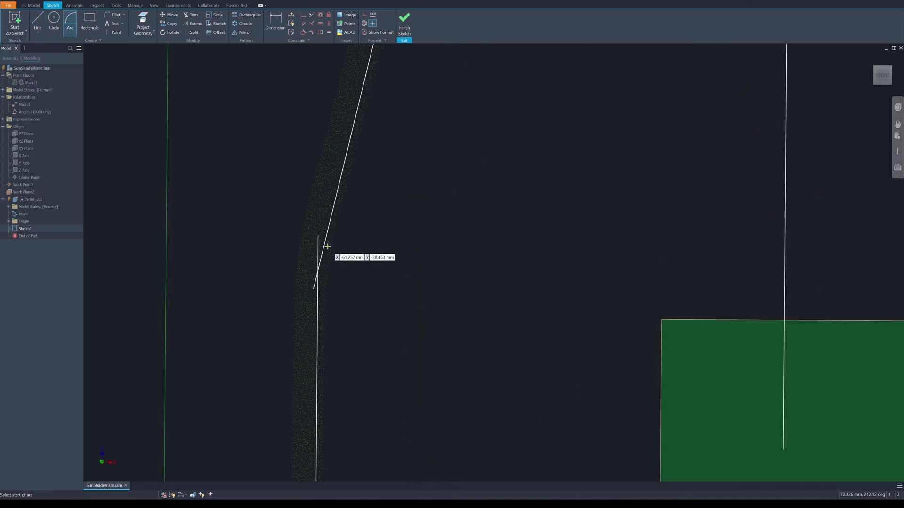
Draw arcs bridging the slanted and vertical side lines and rounding the upper left corner of the traced outline.
scroll(325, 247, up, 3)
click(319, 249)
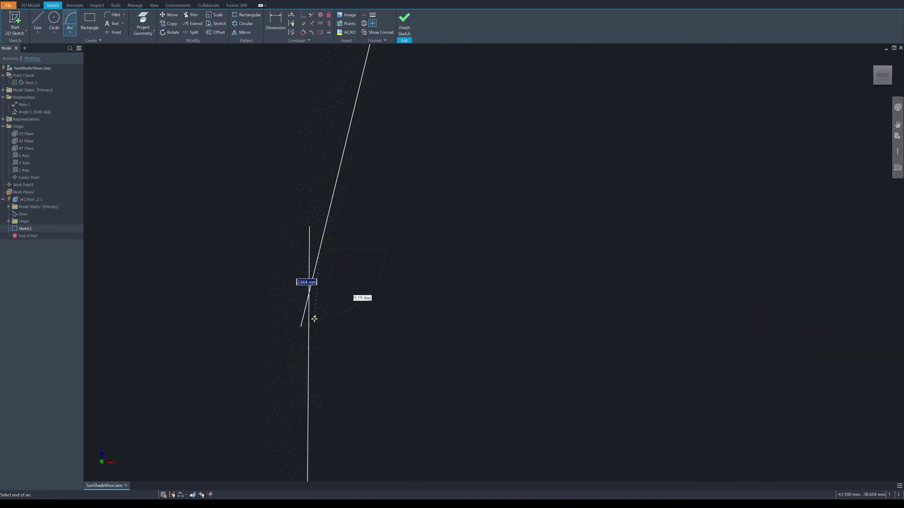
click(309, 350)
click(312, 299)
click(436, 221)
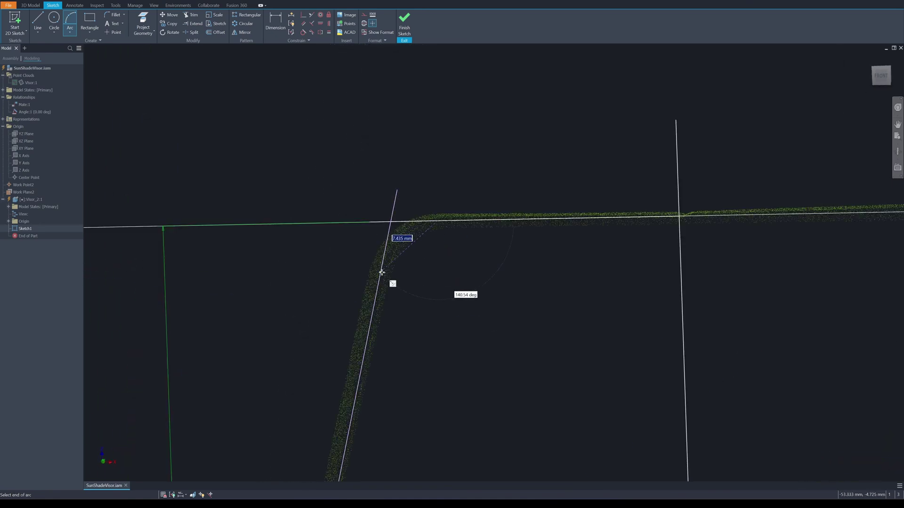
click(381, 271)
click(399, 237)
Apply a tangent constraint between the side bend arc and the adjoining slanted line.
right_click(437, 251)
click(455, 253)
click(417, 235)
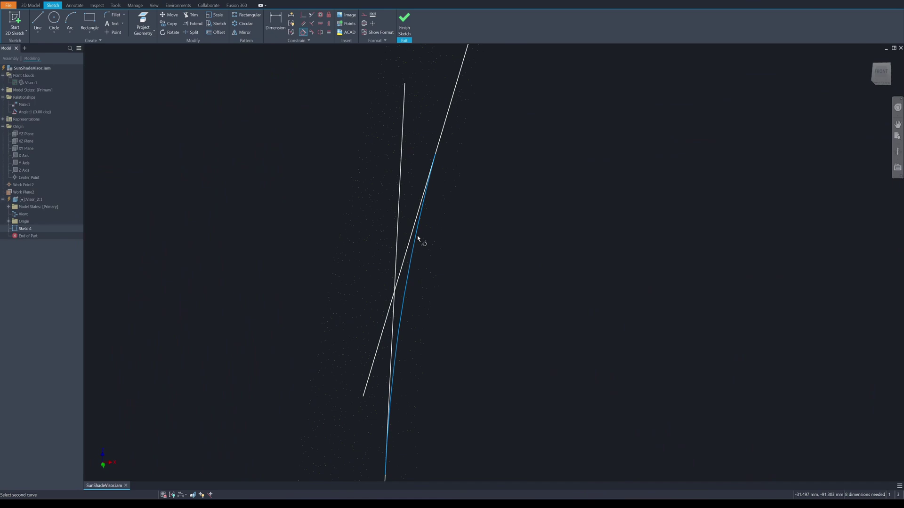
click(412, 239)
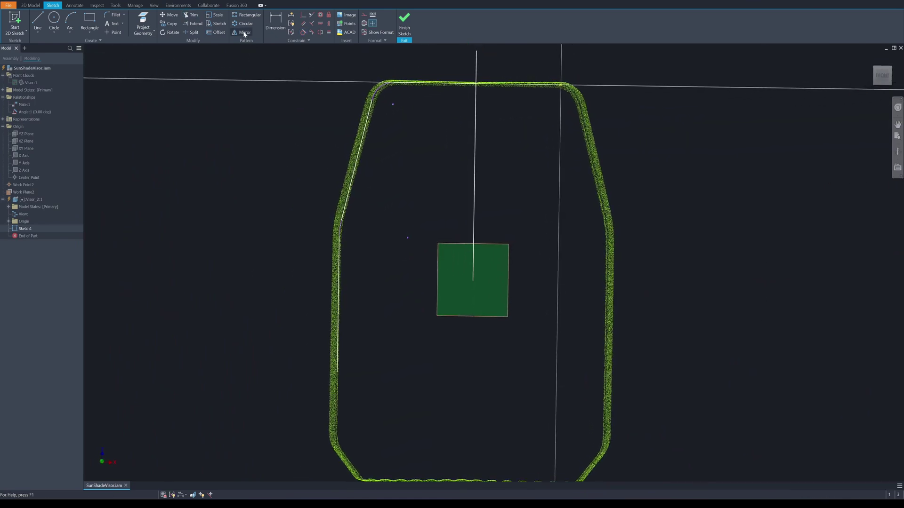
Mirror the traced left half of the Sketch1 outline about the vertical centre line.
click(242, 32)
mouse_move(259, 61)
mouse_down()
mouse_move(382, 165)
mouse_move(486, 314)
mouse_move(498, 386)
mouse_up()
key(m)
click(476, 166)
click(117, 87)
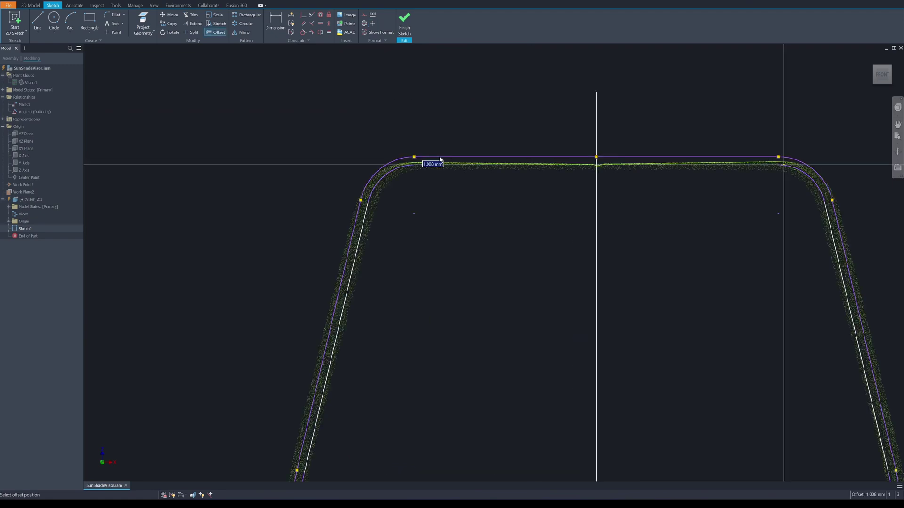
Offset the full outline outward twice and close the lower left end between the two offset curves with a line.
text(0.)
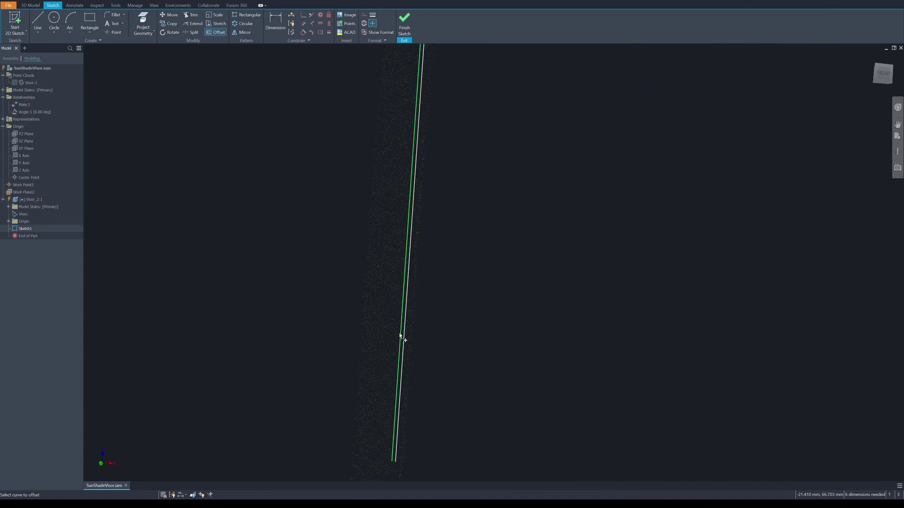
click(400, 337)
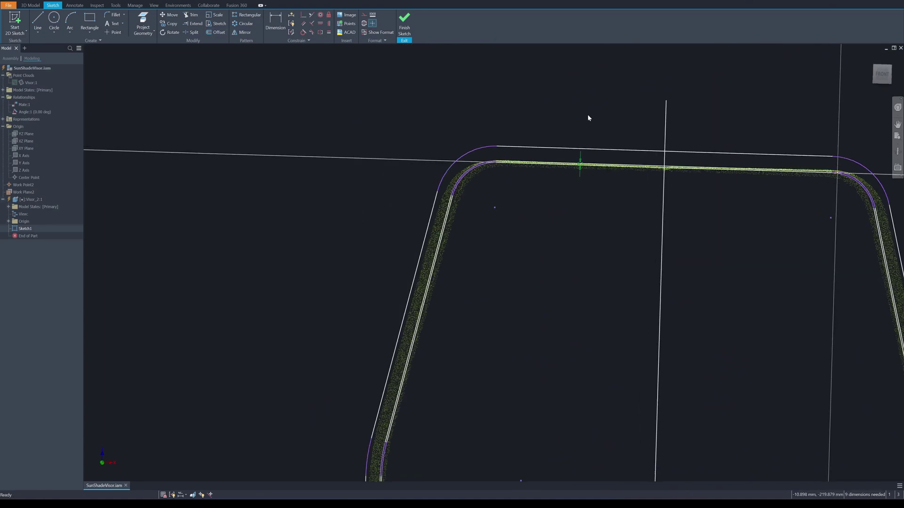
scroll(585, 171, up, 5)
scroll(586, 173, up, 3)
key(l)
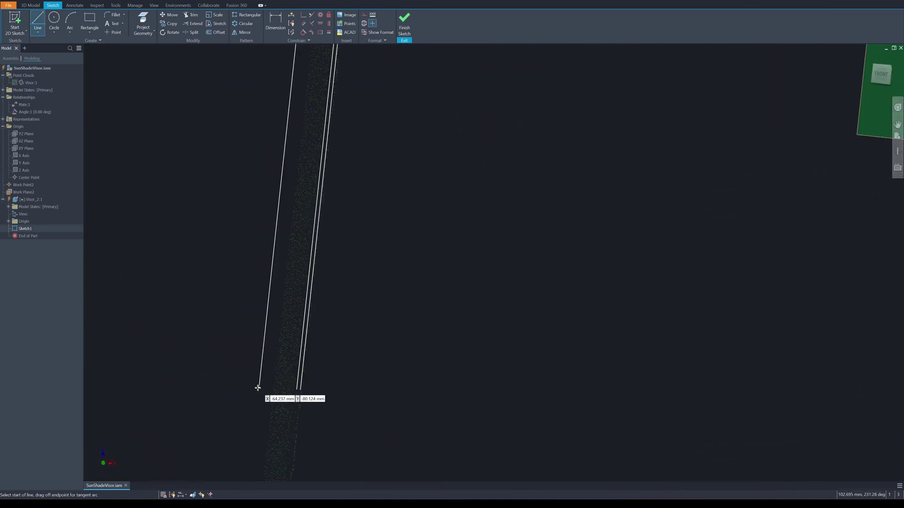
click(259, 386)
click(297, 390)
scroll(339, 389, down, 3)
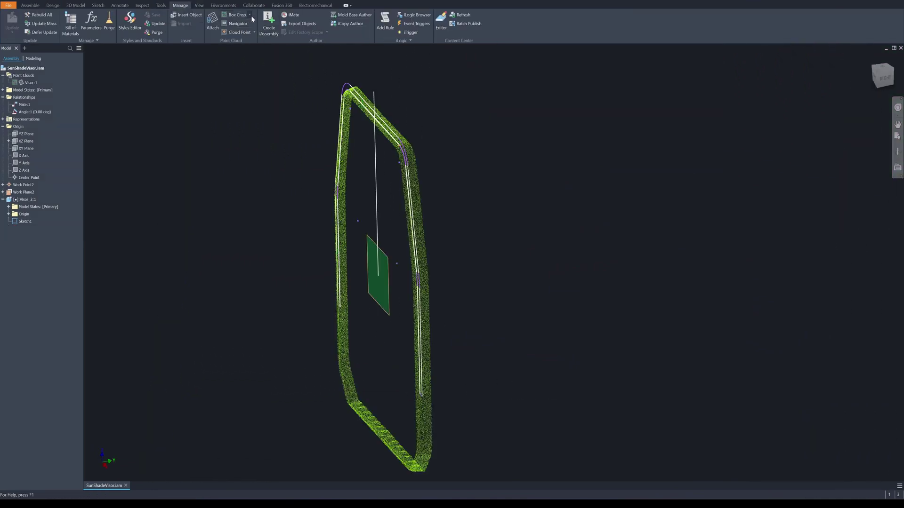
Uncrop the Visor point cloud and compare the sketch with the full scan in the straight right view.
click(250, 16)
click(240, 41)
click(883, 77)
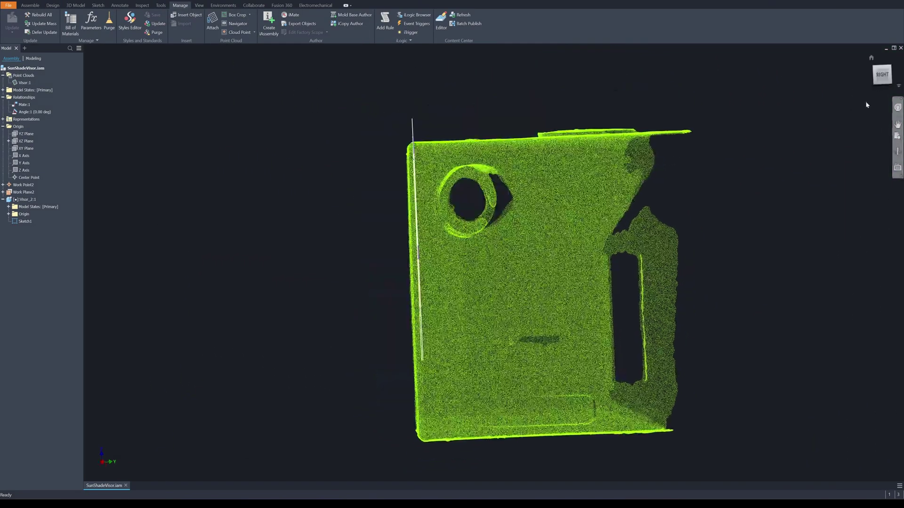
scroll(391, 217, down, 3)
scroll(428, 191, up, 4)
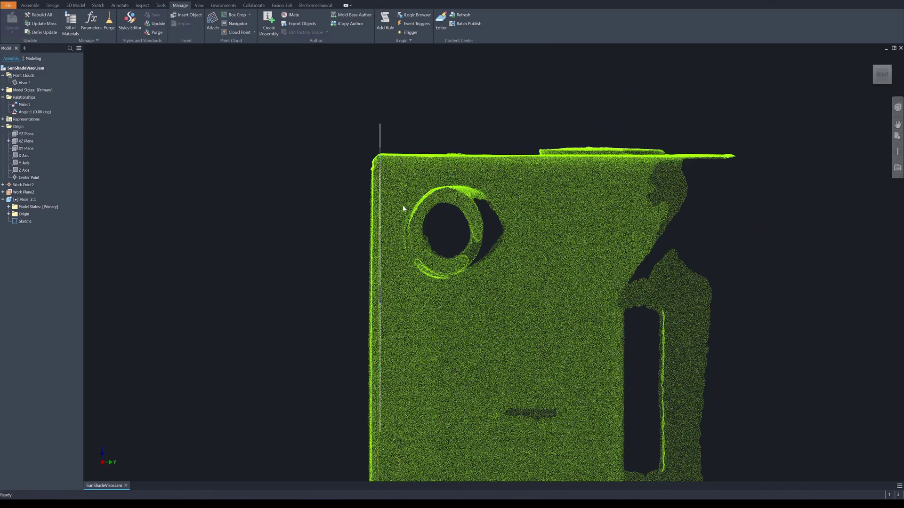
scroll(409, 212, down, 3)
scroll(411, 223, up, 3)
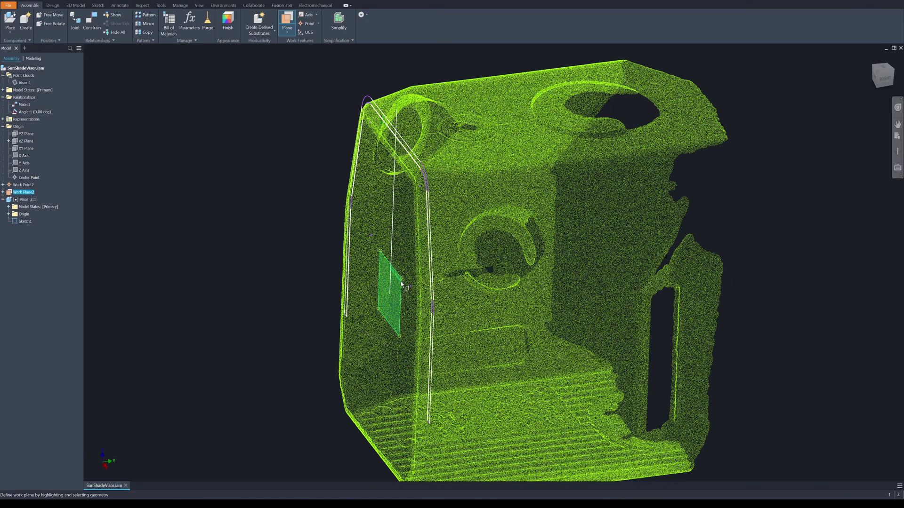
Create a work plane offset 8 mm from Work Plane2 into the visor body.
double_click(398, 283)
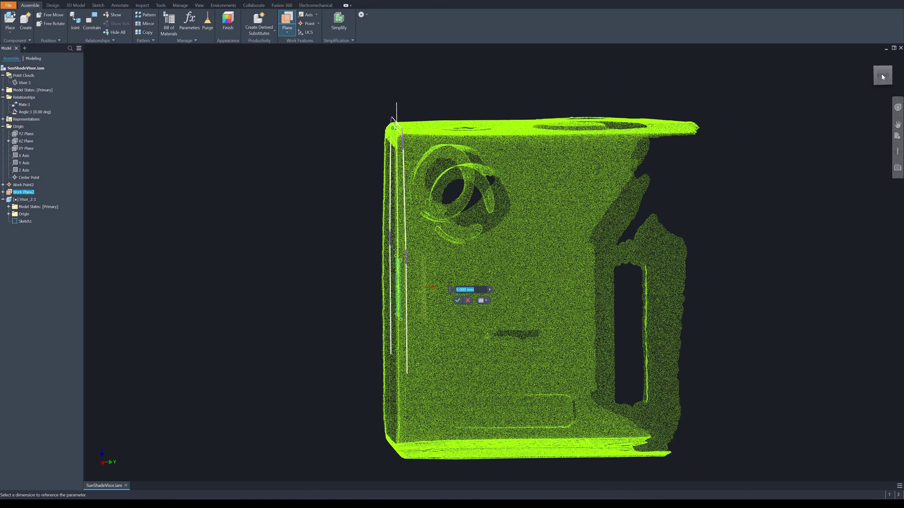
click(883, 76)
click(457, 301)
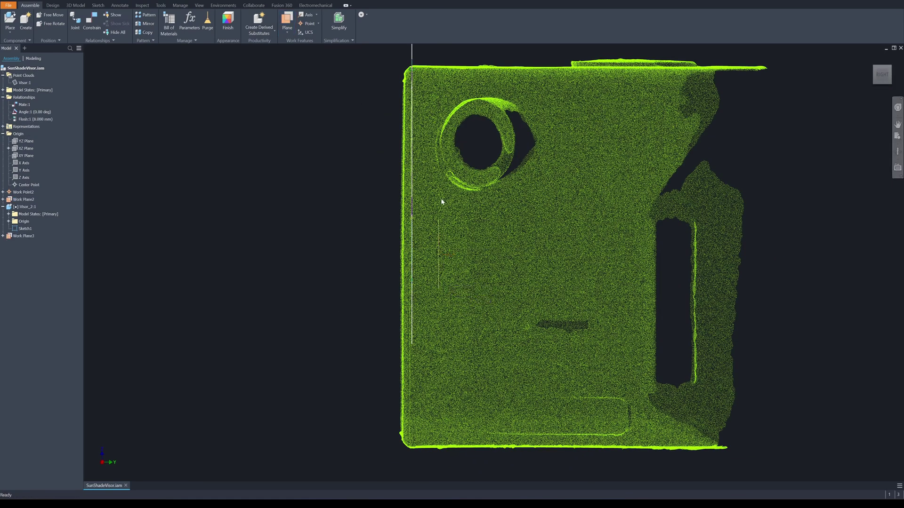
shift+middle_drag(458, 165, 659, 292)
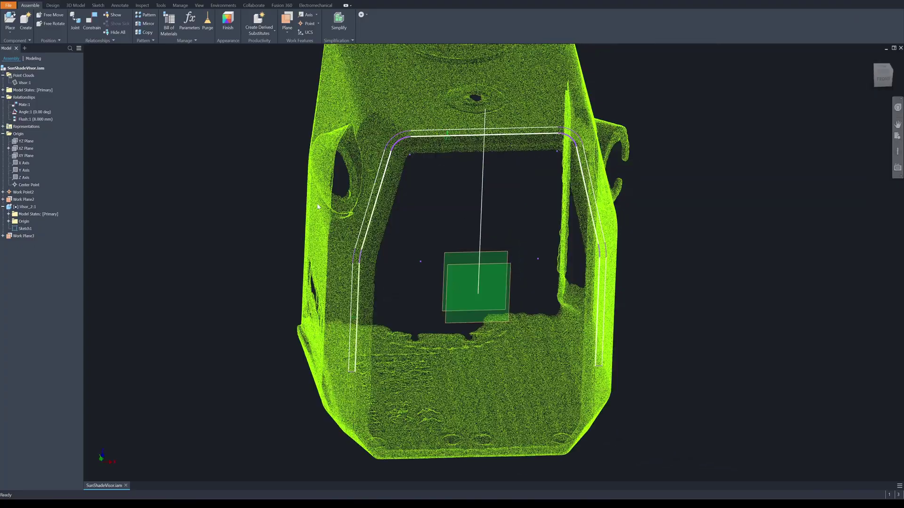
In the Visor_2 part, add Sketch2 on the new plane and box-crop the point cloud to a thin slice there.
double_click(21, 208)
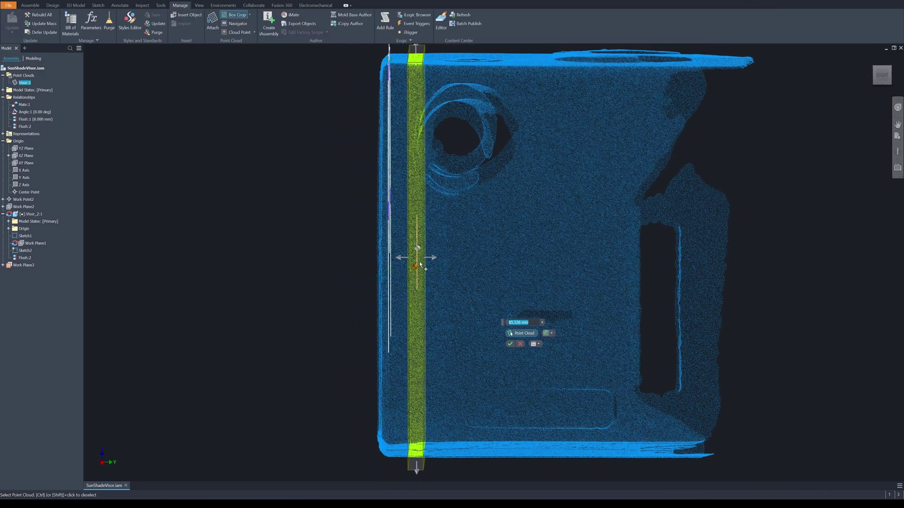
drag(402, 258, 407, 261)
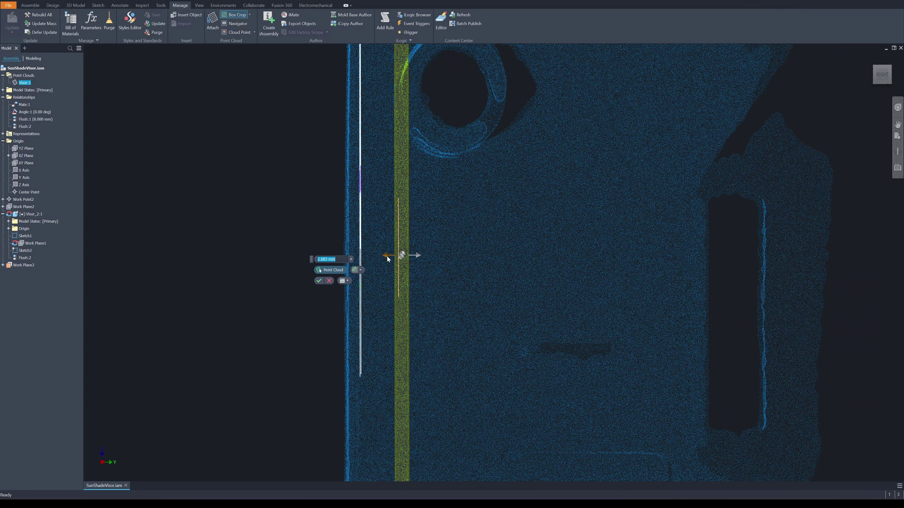
drag(385, 258, 415, 257)
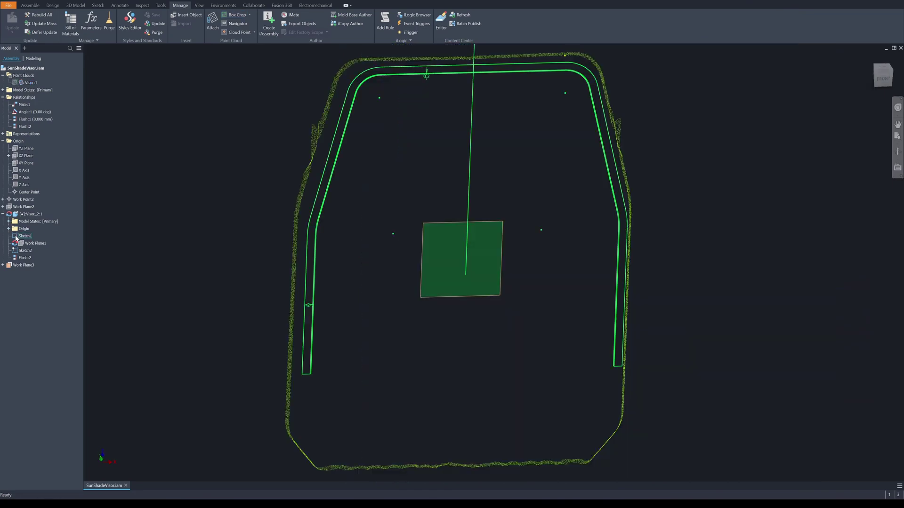
Open Sketch2 for editing, project the lower left closing line of Sketch1 into it, and hide Sketch1.
double_click(21, 250)
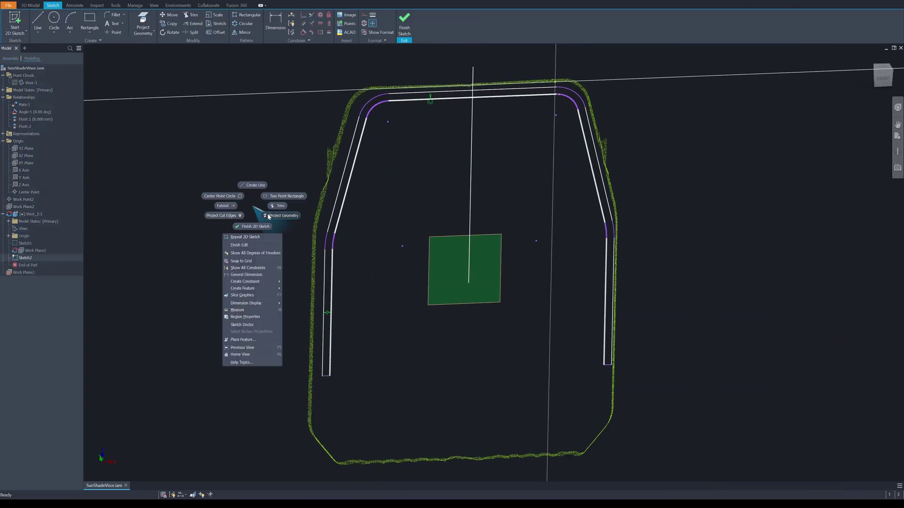
click(270, 217)
scroll(411, 111, up, 5)
scroll(406, 178, down, 5)
scroll(343, 299, up, 6)
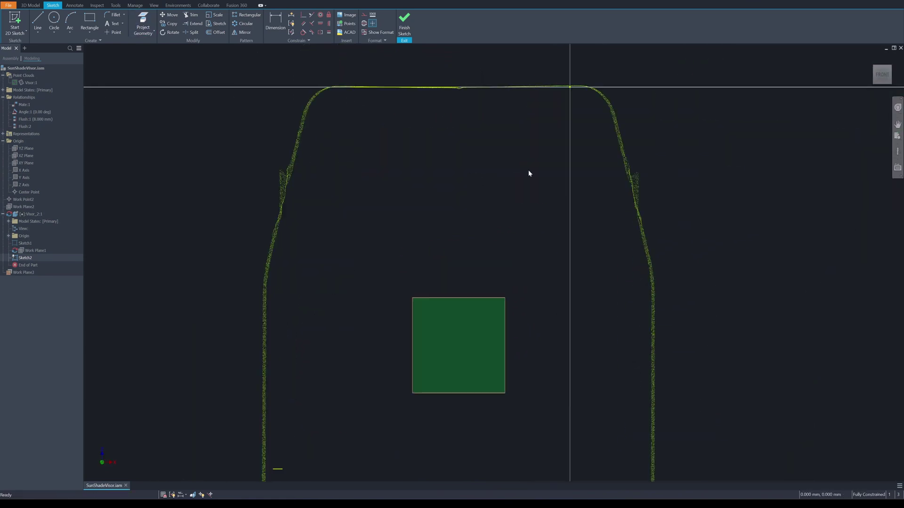
Project the assembly's Z axis into Sketch2 as the vertical centre line.
right_click(529, 170)
click(545, 183)
click(23, 185)
right_click(504, 201)
click(524, 202)
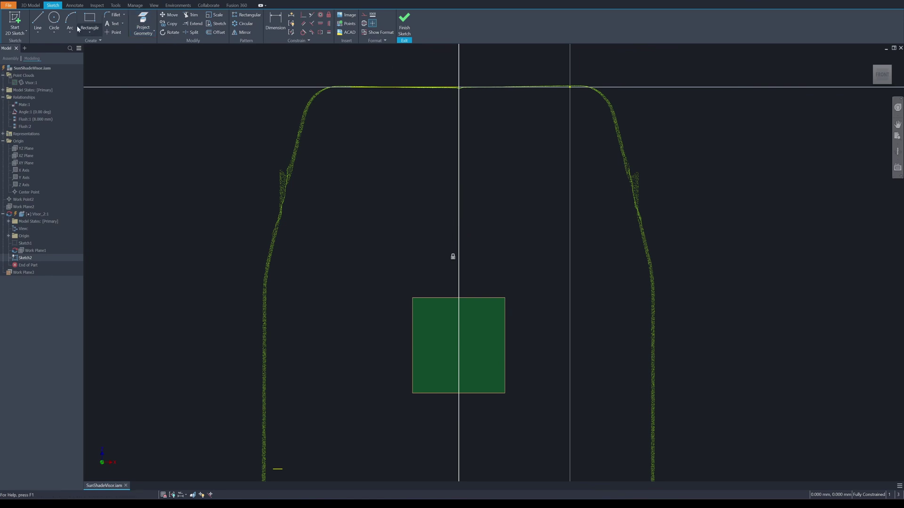
Trace the left half of the cropped scan with lines along the top edge, the slanted side and the vertical side.
click(38, 19)
scroll(442, 89, up, 5)
click(536, 79)
scroll(379, 96, down, 4)
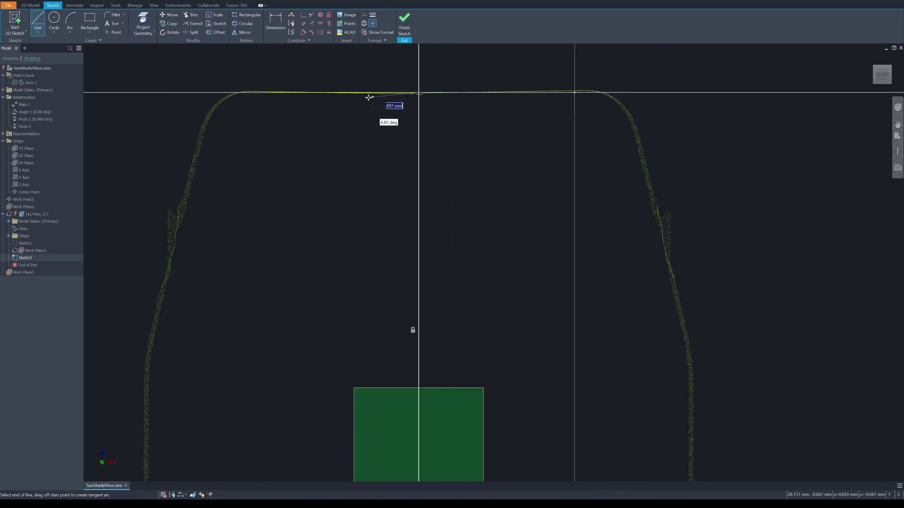
click(201, 93)
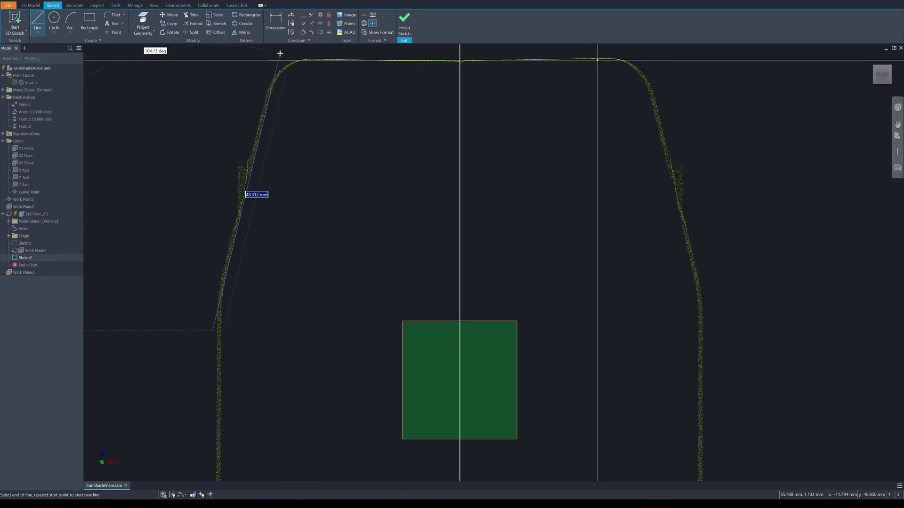
Extend the projected end line with a line across the vertical side and trim the part of the side below it.
scroll(222, 373, down, 5)
scroll(226, 374, up, 6)
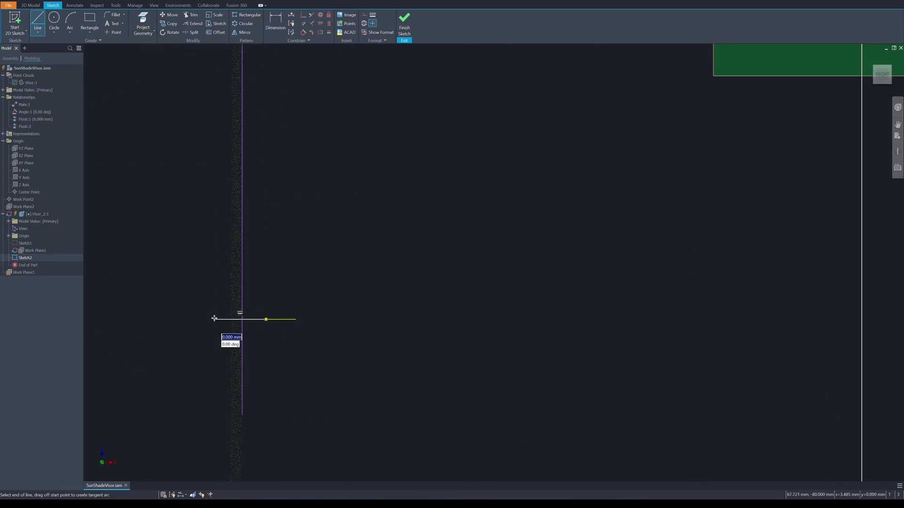
key(x)
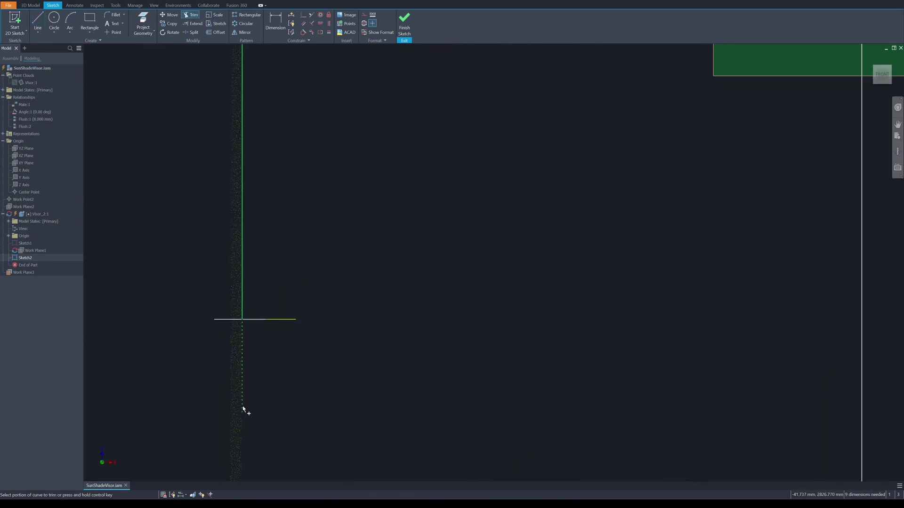
click(243, 408)
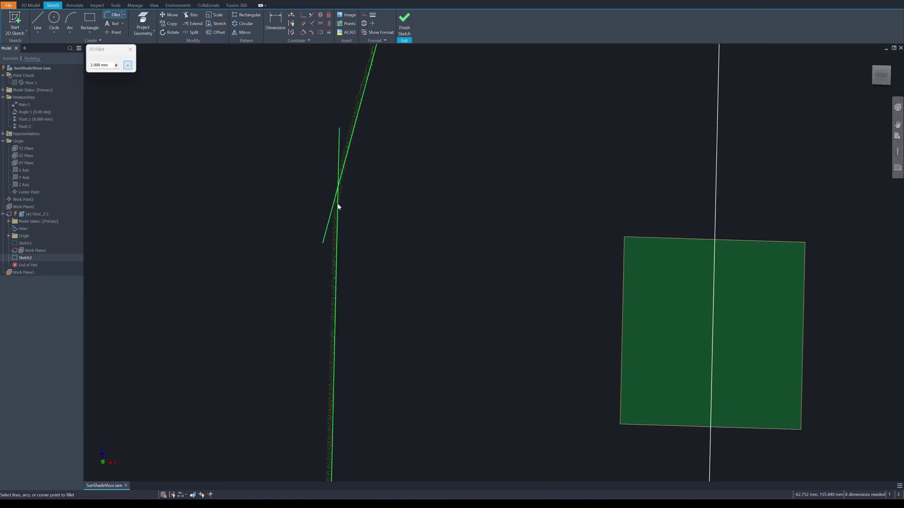
Fillet the corner between the slanted and vertical side lines and set its radius to 20 mm.
click(337, 204)
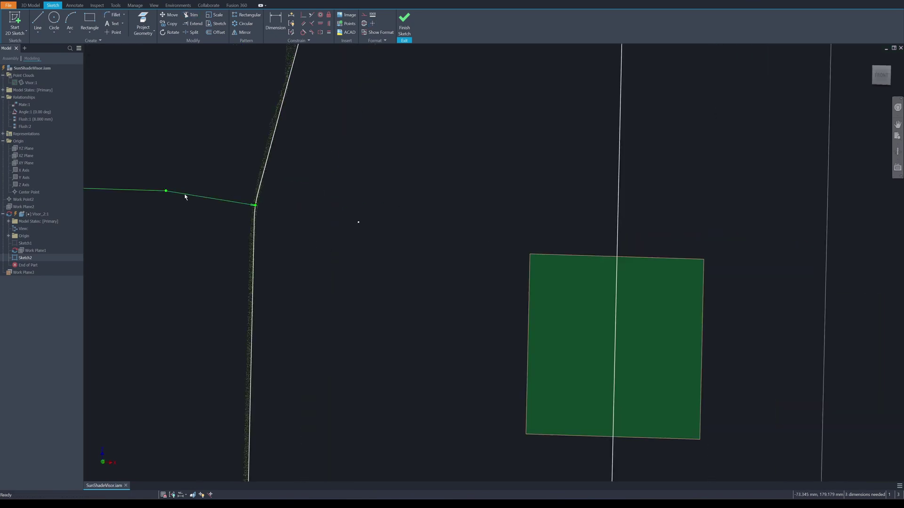
double_click(186, 194)
text(2)
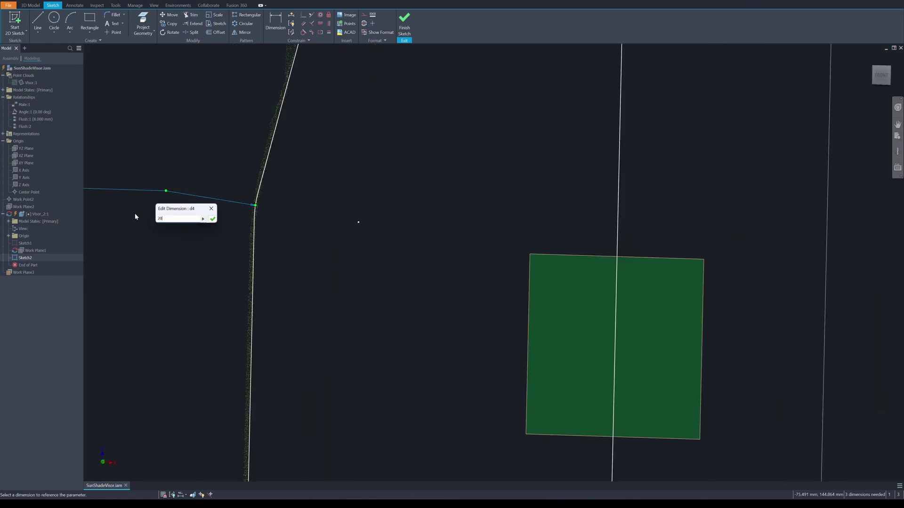
text(0)
key(Return)
scroll(228, 169, down, 3)
scroll(229, 149, up, 4)
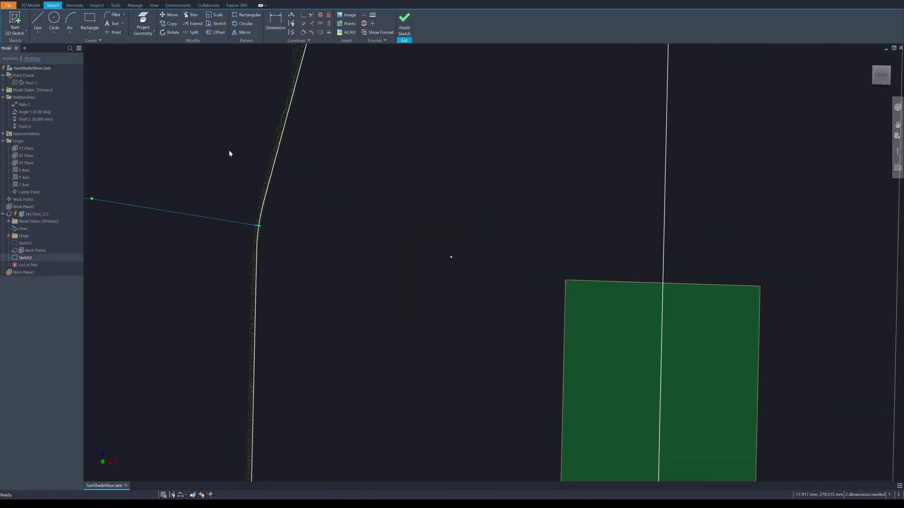
Fillet the upper left corner between the top and slanted lines and set its radius to 7 mm.
scroll(228, 149, down, 3)
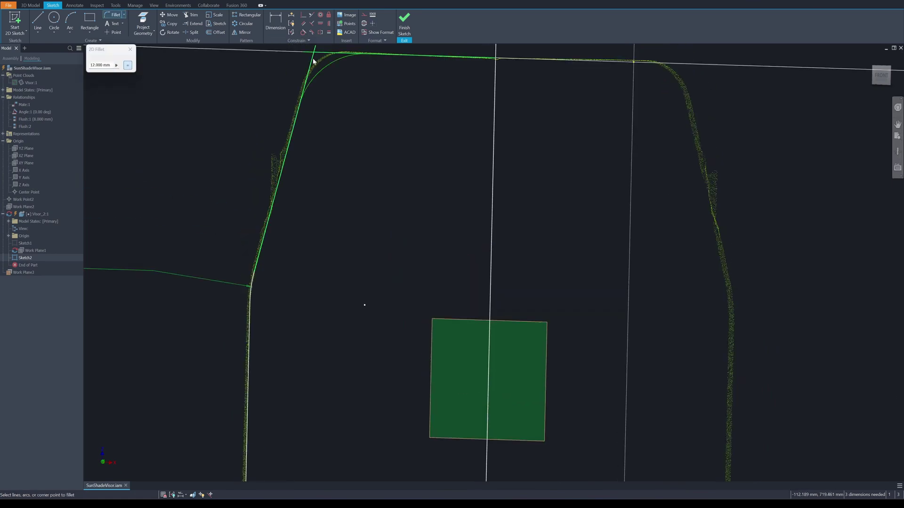
click(312, 59)
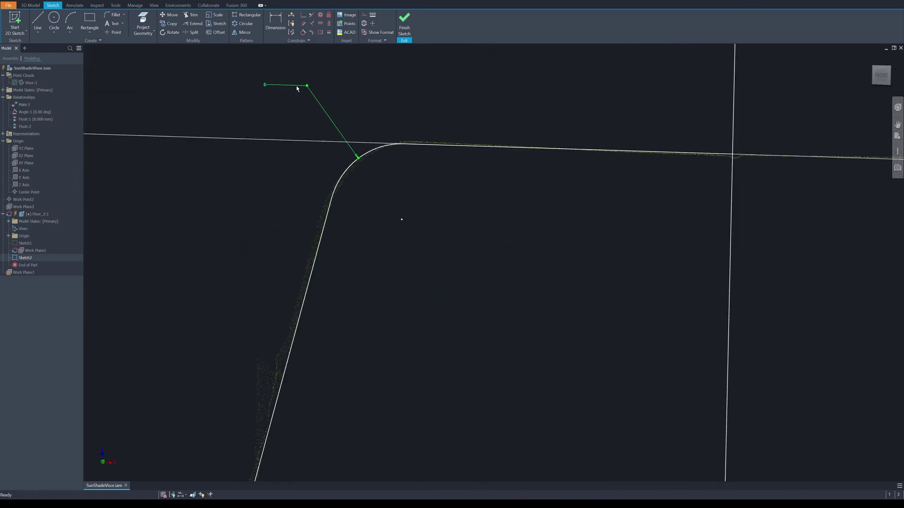
double_click(296, 86)
text(7)
click(322, 113)
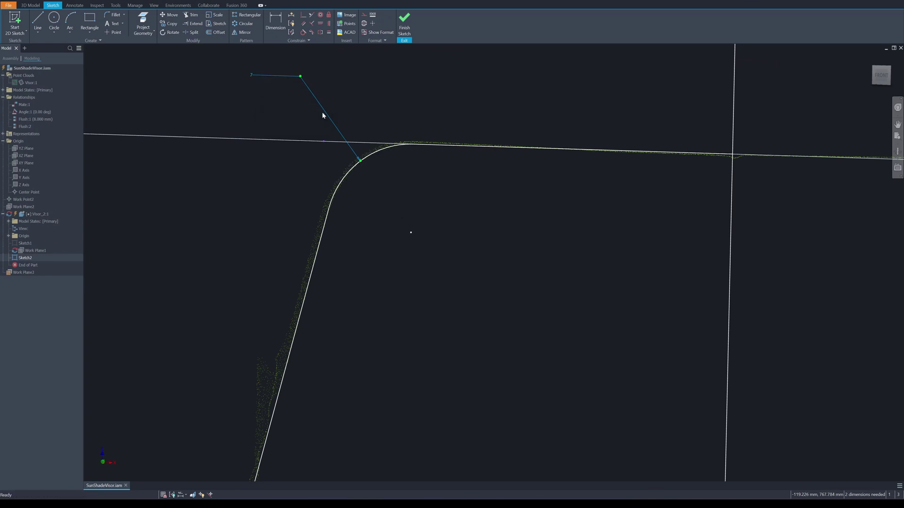
right_click(356, 85)
click(355, 83)
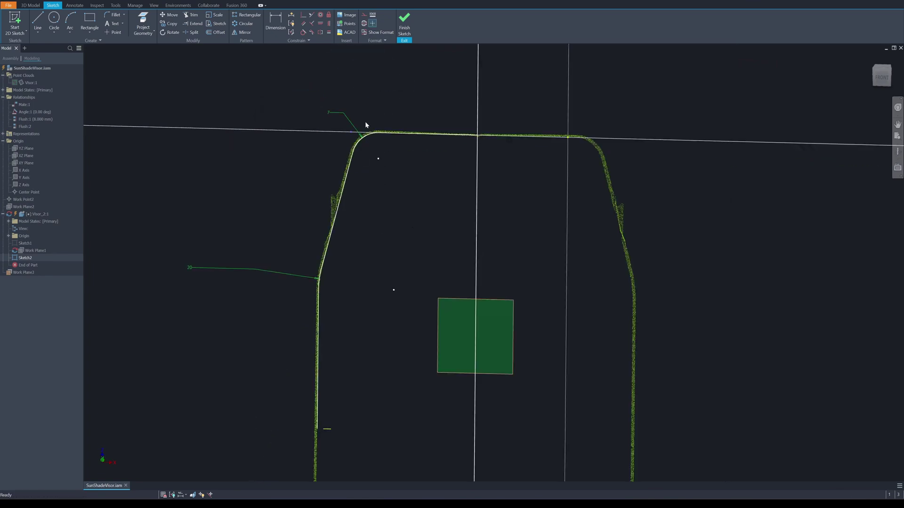
Mirror the left half of the Sketch2 outline about the projected vertical axis.
click(242, 32)
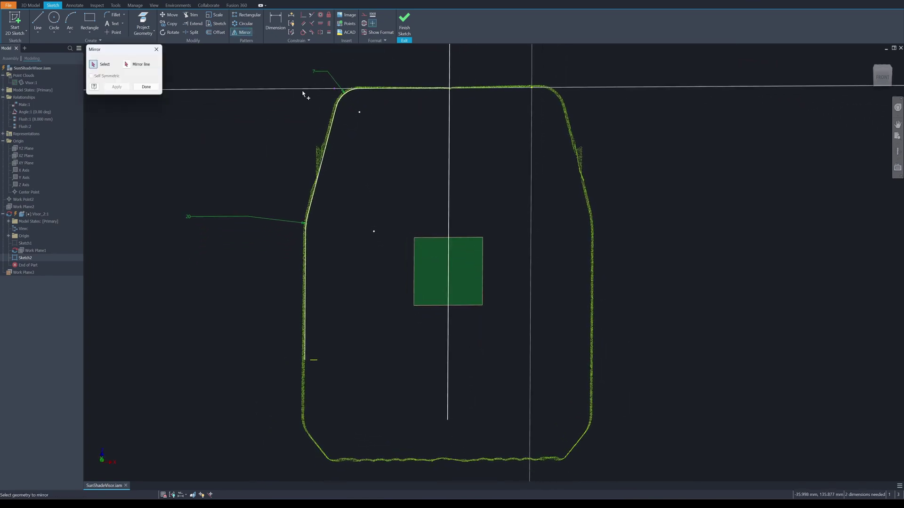
drag(258, 63, 463, 308)
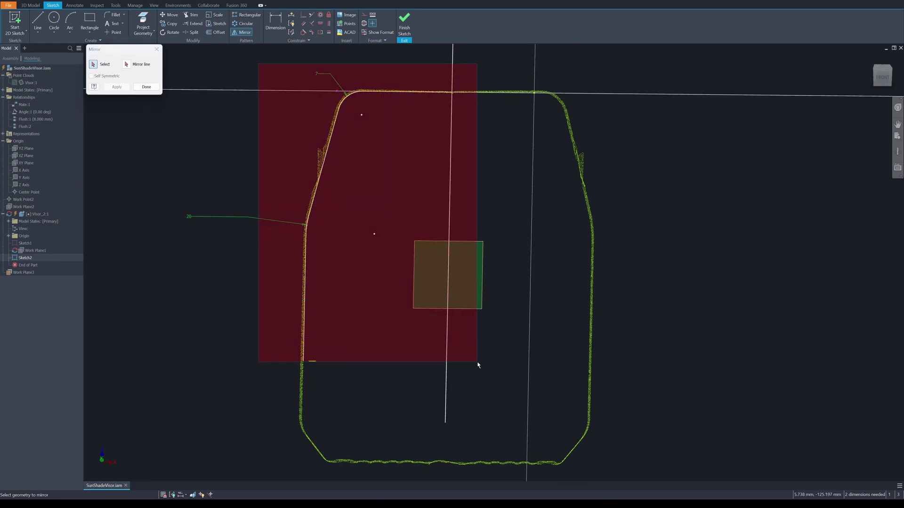
drag(477, 367, 478, 367)
click(127, 64)
click(450, 172)
click(115, 87)
click(153, 91)
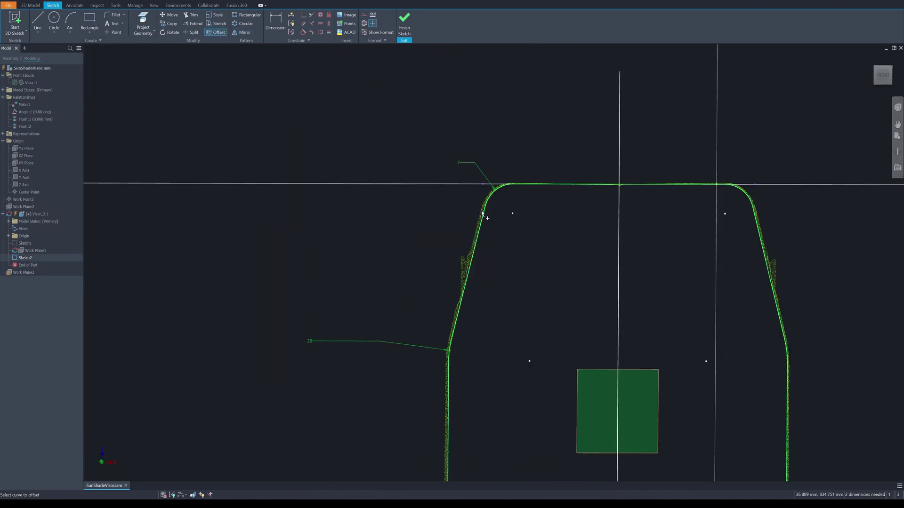
Offset the Sketch2 outline outward by 0.2 mm and offset the resulting curve outward by another 2 mm.
click(483, 210)
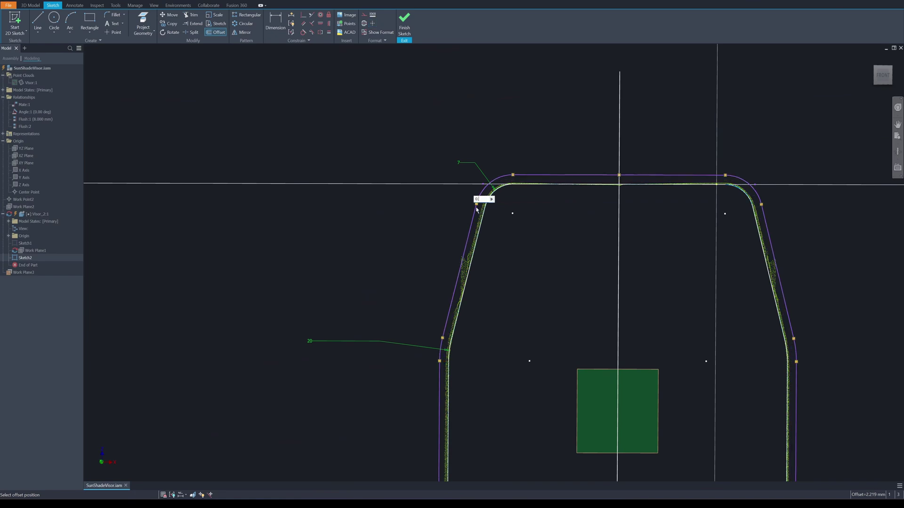
key(Return)
scroll(542, 220, up, 3)
scroll(440, 154, up, 5)
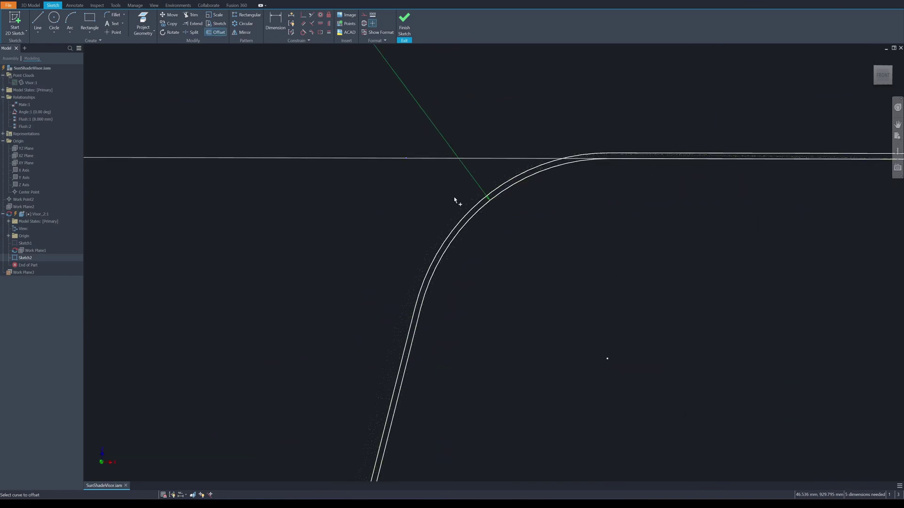
click(463, 218)
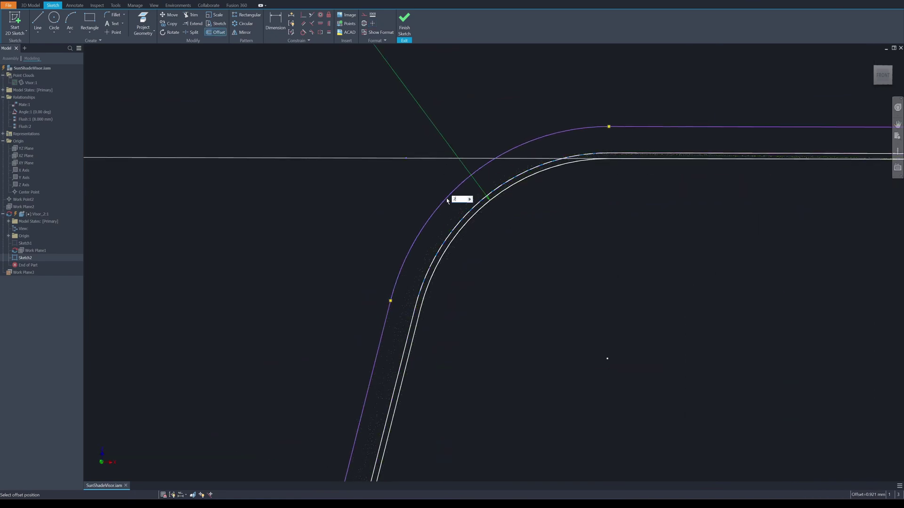
key(Return)
Close the lower ends of the two offset outlines with short lines on both sides and finish the sketch.
key(l)
click(346, 405)
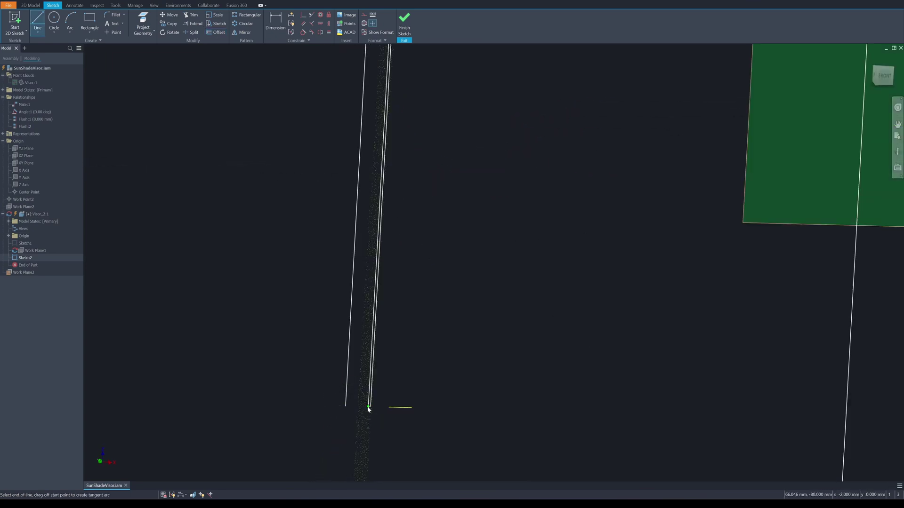
click(369, 408)
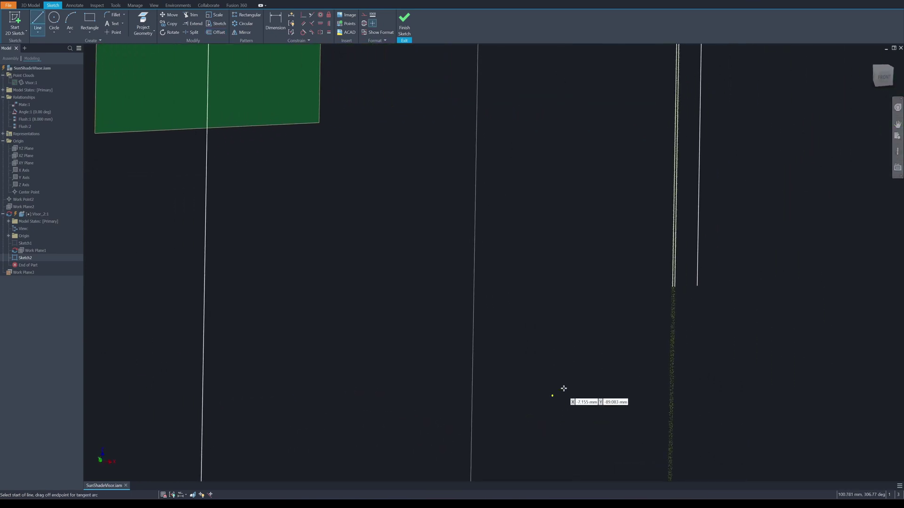
click(643, 295)
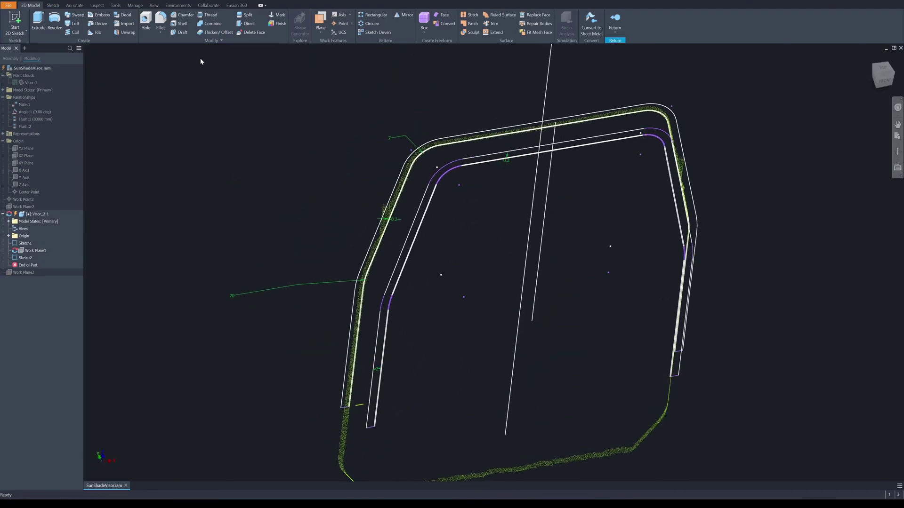
Loft a solid between the closed band profiles of Sketch1 and Sketch2.
click(74, 25)
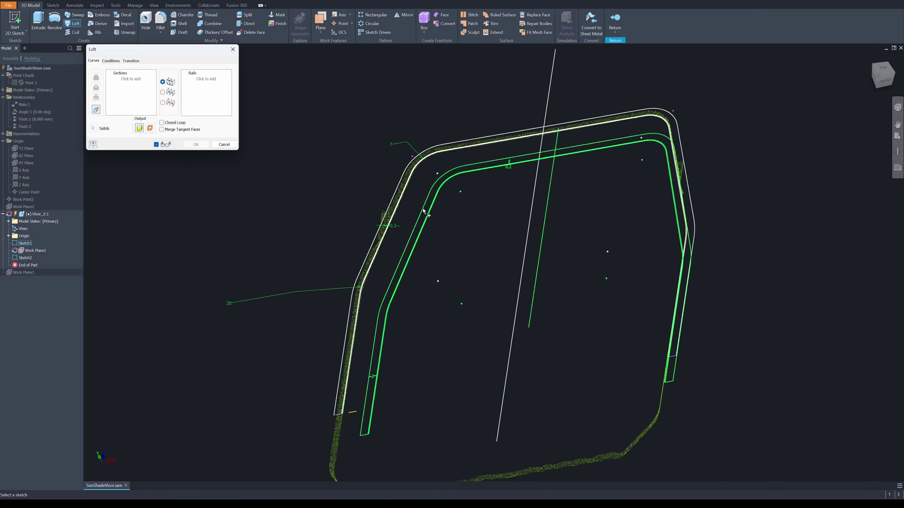
scroll(365, 407, up, 5)
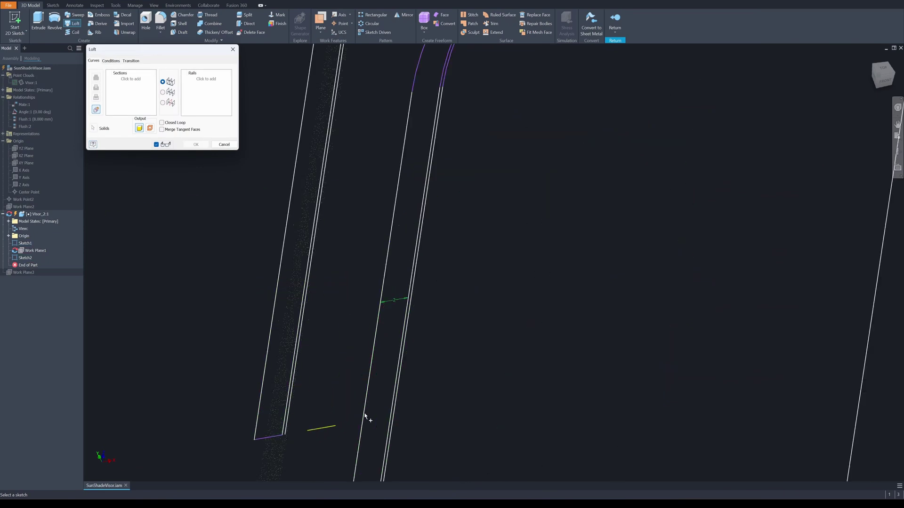
click(366, 406)
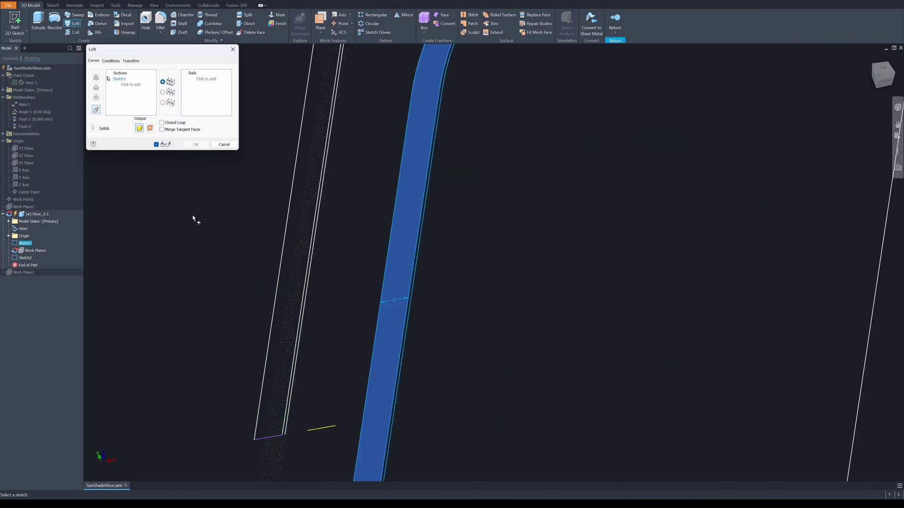
scroll(193, 209, down, 3)
scroll(190, 207, down, 2)
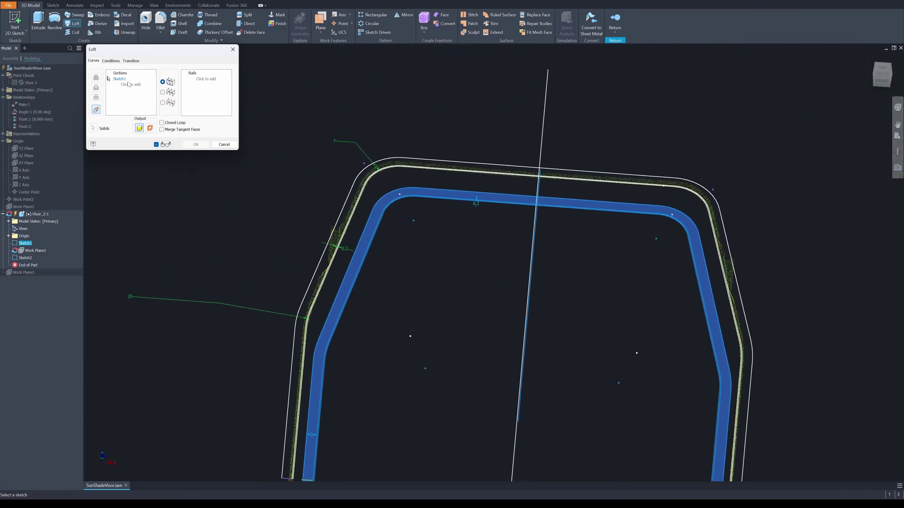
scroll(414, 177, up, 3)
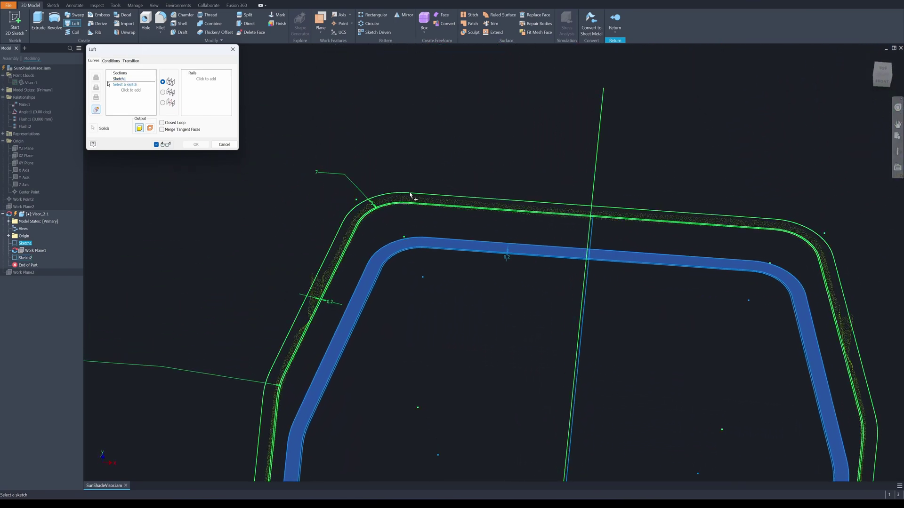
click(414, 196)
click(198, 144)
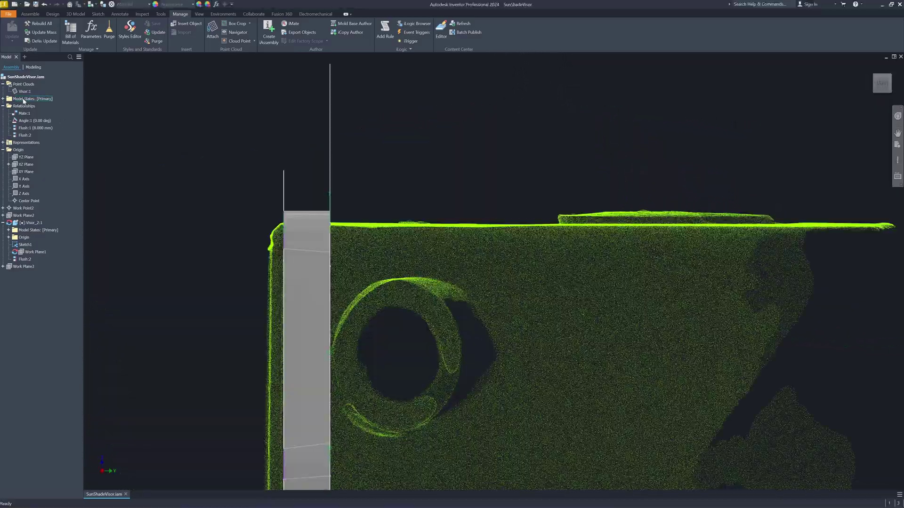
Adjust the display of the Visor point cloud with the Point Cloud Navigator.
right_click(27, 92)
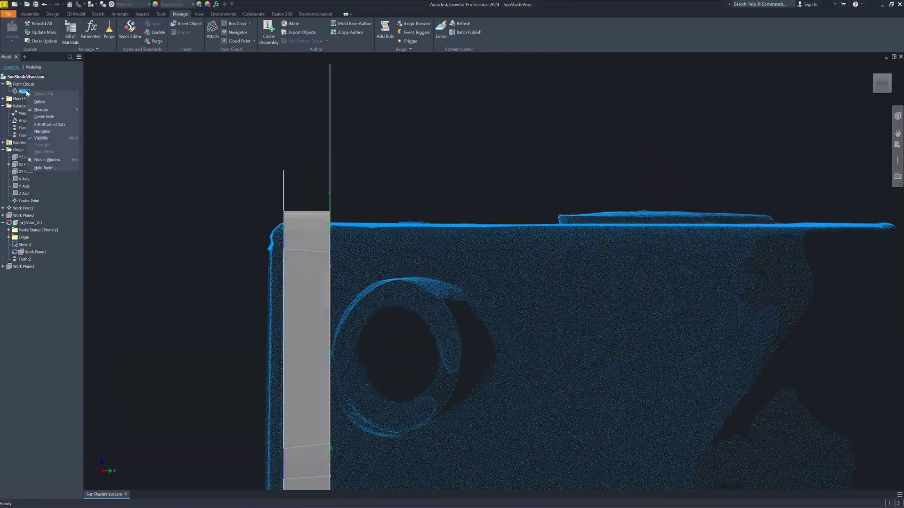
click(41, 134)
click(116, 118)
click(187, 161)
shift+middle_drag(516, 166, 840, 86)
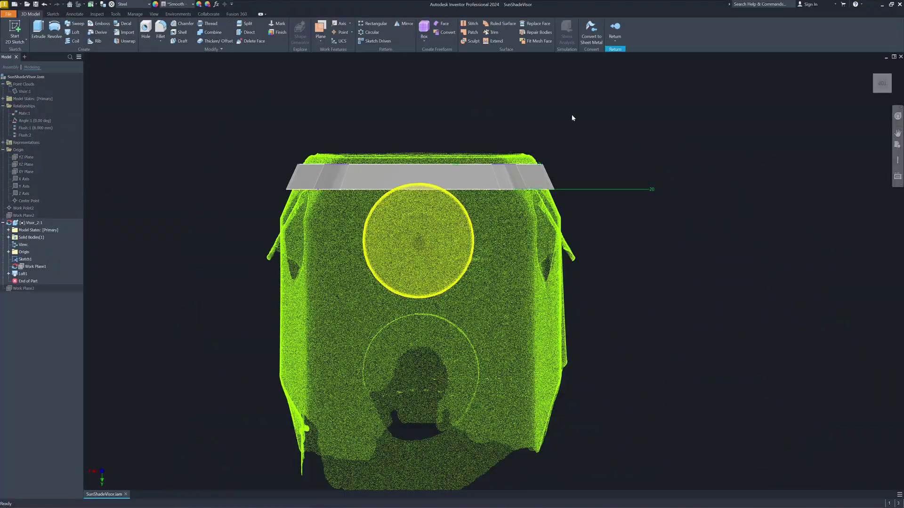
Start a sketch on the lofted visor's flat middle face and draw a circle around the scanned round lens.
key(s)
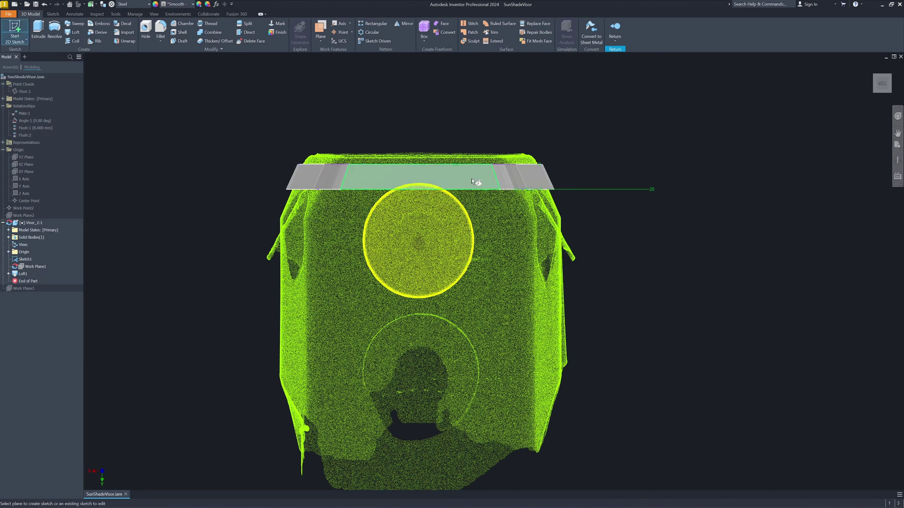
click(472, 179)
right_click(582, 89)
click(601, 100)
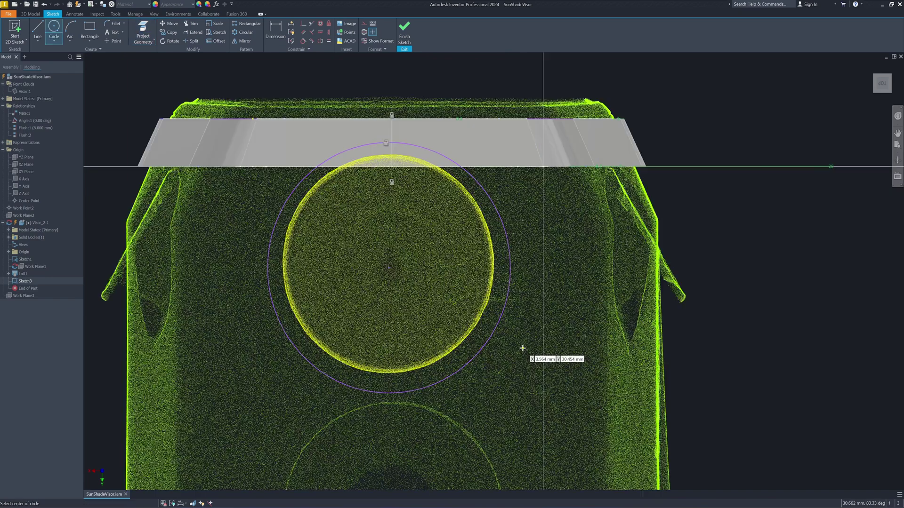
right_click(521, 348)
click(552, 355)
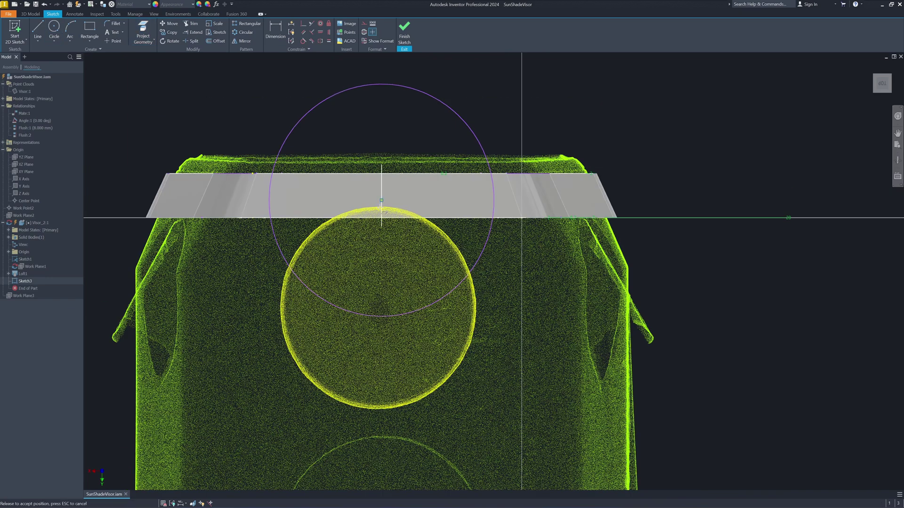
Center the circle on the scanned lens and dimension its diameter to 40 mm.
drag(382, 200, 373, 307)
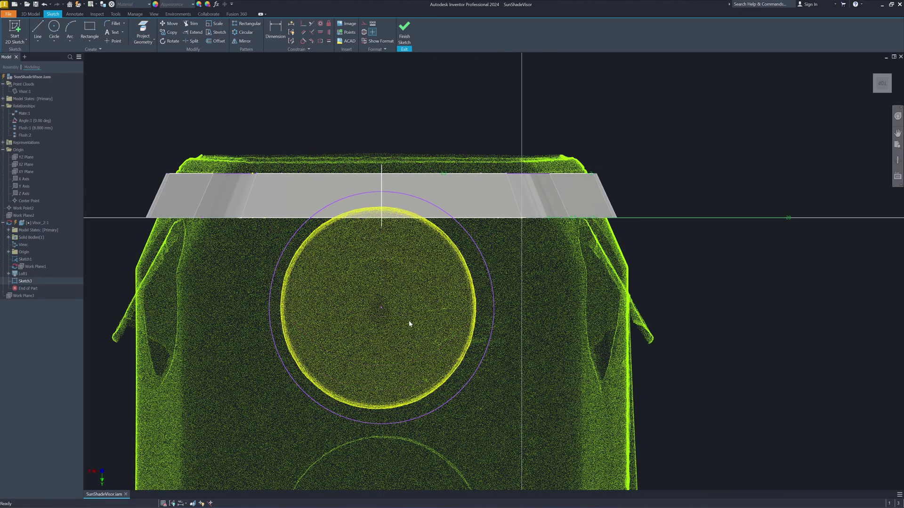
drag(491, 333, 487, 332)
right_click(662, 161)
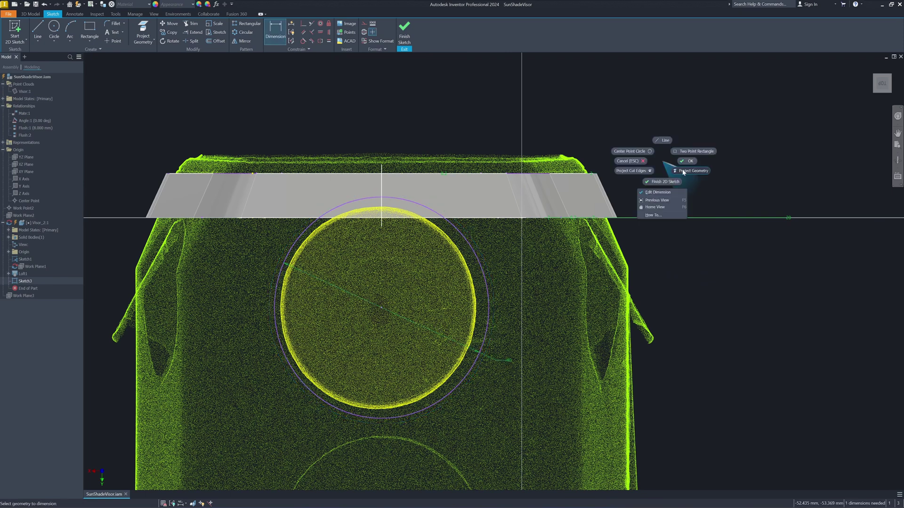
click(683, 171)
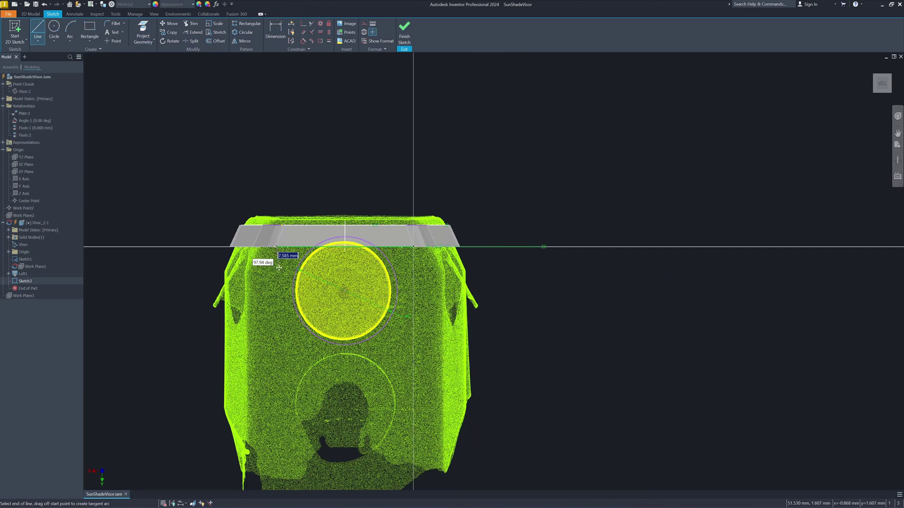
Draw two lines from the ends of the visor's straight edge to the sides of the circle, tangent to it.
scroll(279, 271, up, 3)
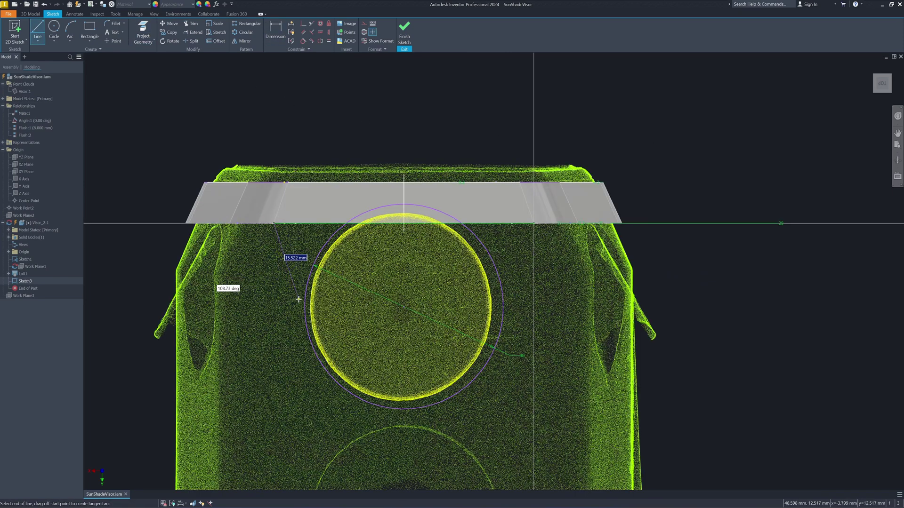
click(310, 338)
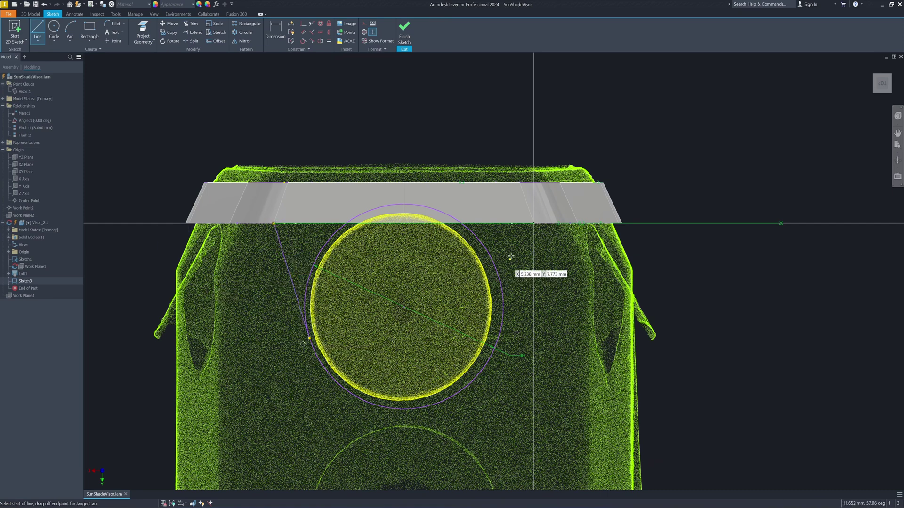
click(533, 224)
click(499, 338)
right_click(550, 306)
click(570, 307)
Set the vertical distance between the visor edge and the circle's center to 16 mm.
text(1)
text(0)
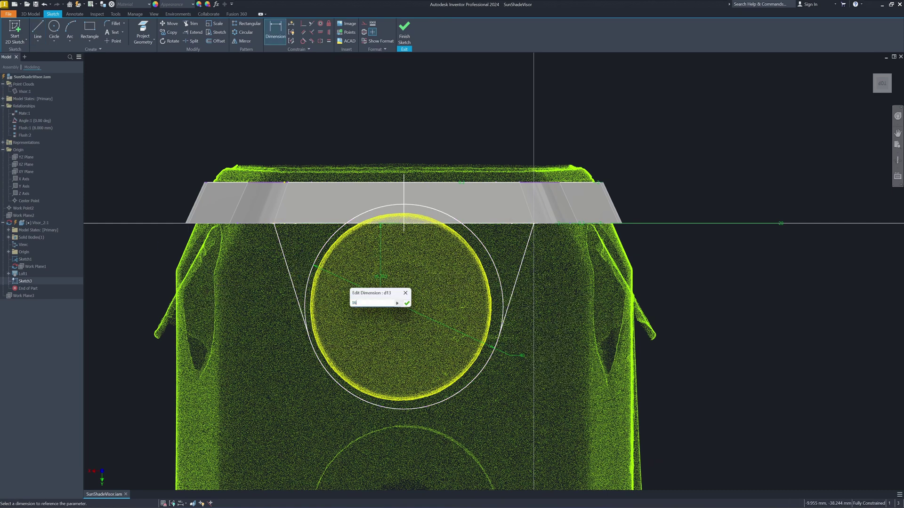
key(Return)
Extrude the lens tab profiles of Sketch3 by 2 mm in the flipped direction, joined to the visor.
key(e)
shift+middle_drag(405, 141, 236, 155)
click(369, 143)
click(183, 234)
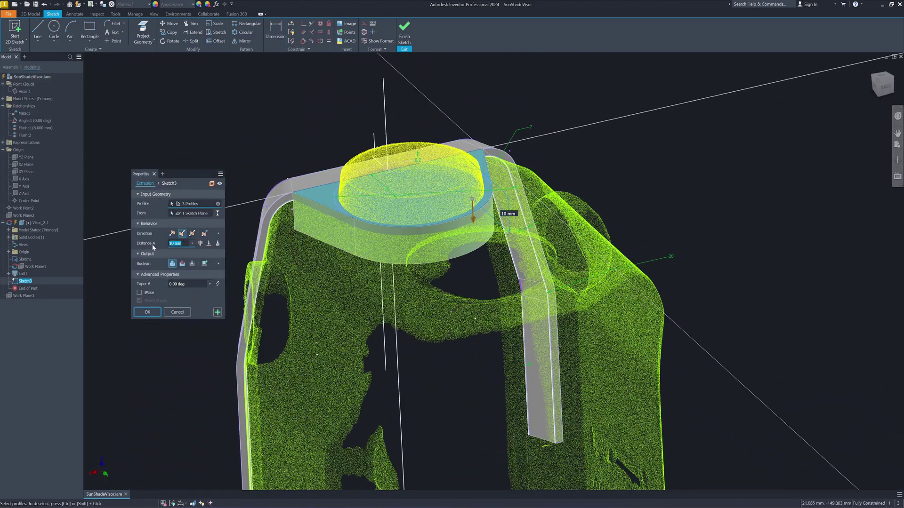
shift+middle_drag(333, 254, 351, 183)
click(148, 311)
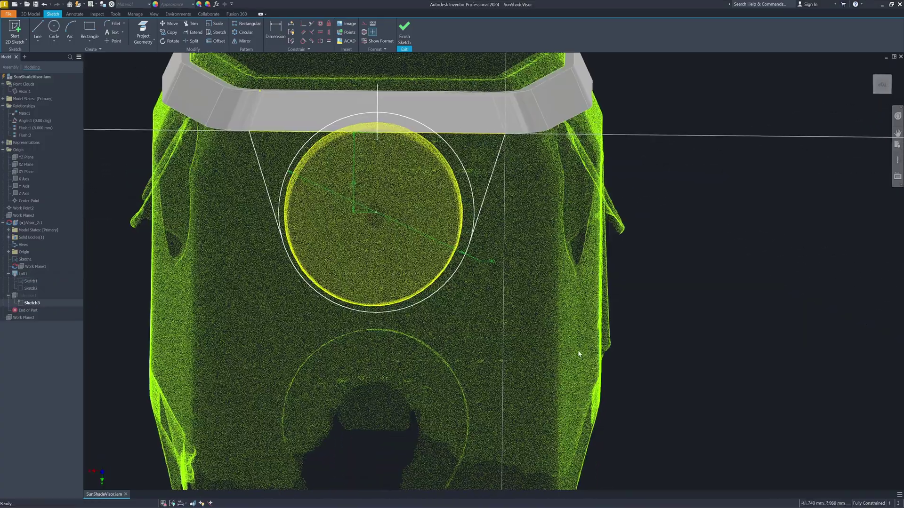
Enlarge the diameter dimension of the circle around the scanned lens in Sketch3.
scroll(579, 355, up, 2)
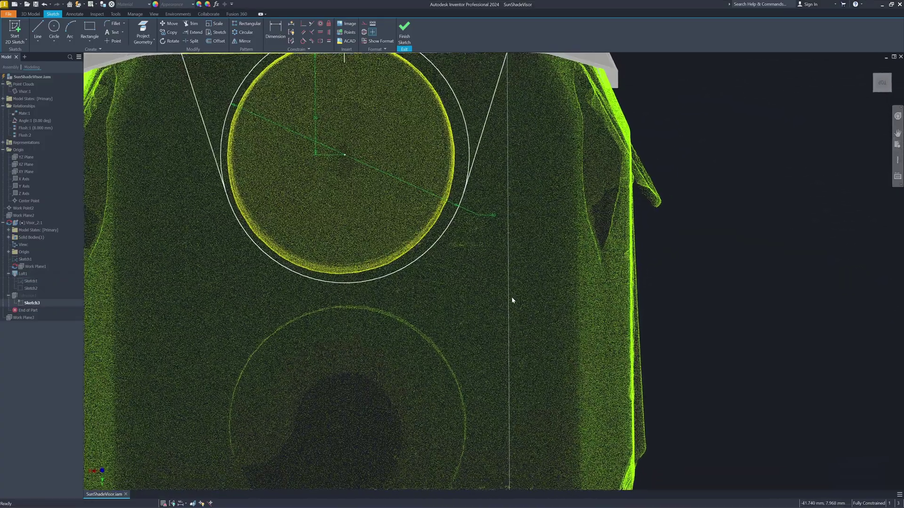
double_click(488, 217)
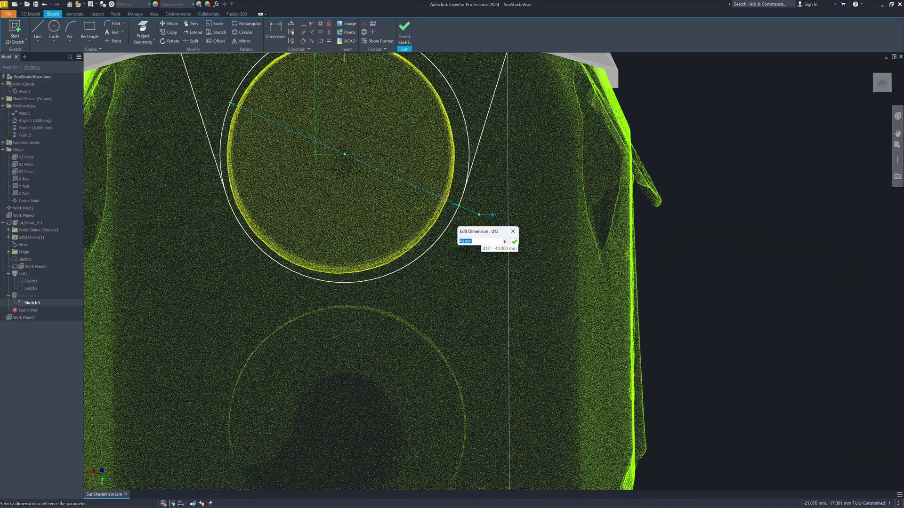
click(514, 242)
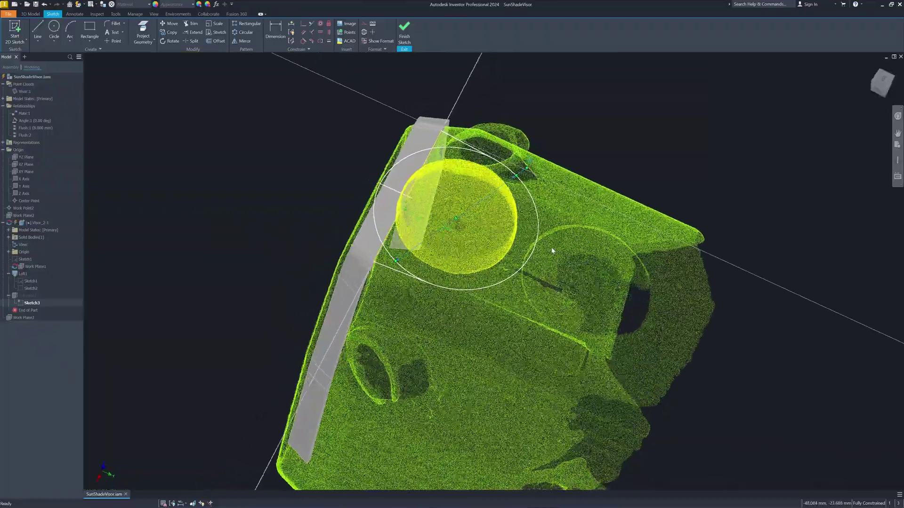
Draw an arc across the lower end of the enlarged circle, following the rim of the second scanned circle.
mouse_move(552, 250)
shift+middle_down()
mouse_move(541, 265)
mouse_move(518, 130)
mouse_move(520, 146)
mouse_move(585, 226)
mouse_move(589, 250)
shift+middle_up()
scroll(590, 249, up, 2)
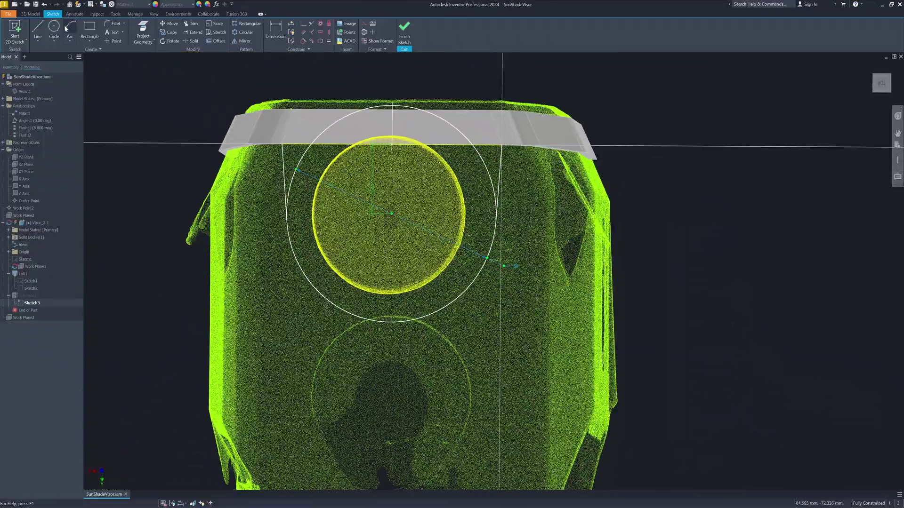
click(69, 28)
click(357, 316)
right_click(437, 307)
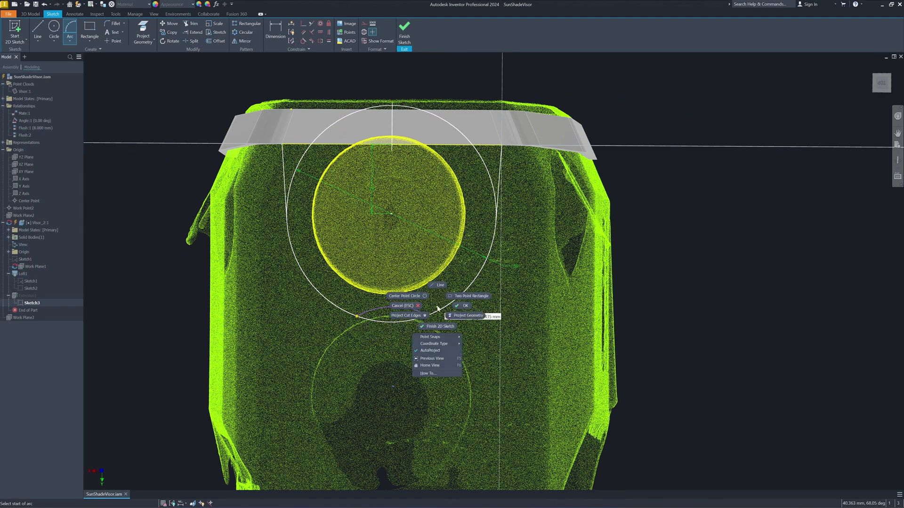
click(465, 308)
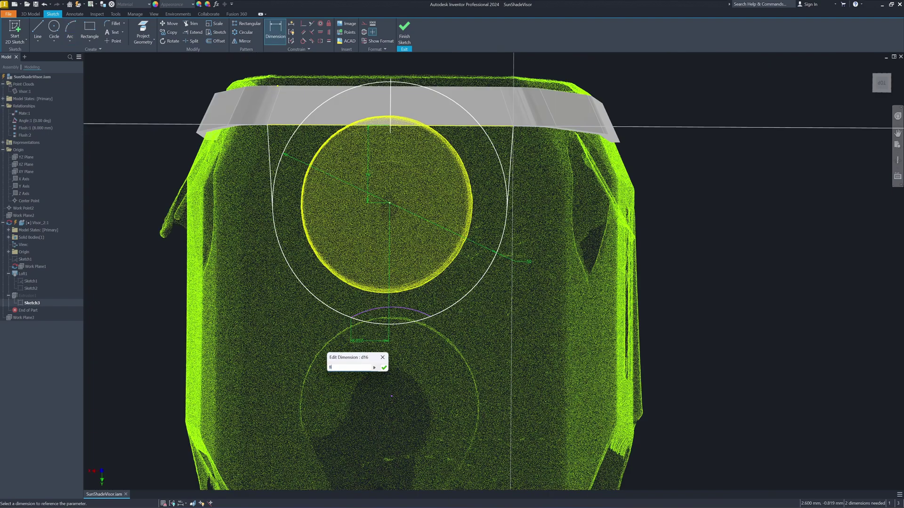
Dimension both arc ends horizontally from the circle's center, setting the left distance to 8 mm.
key(Return)
click(415, 335)
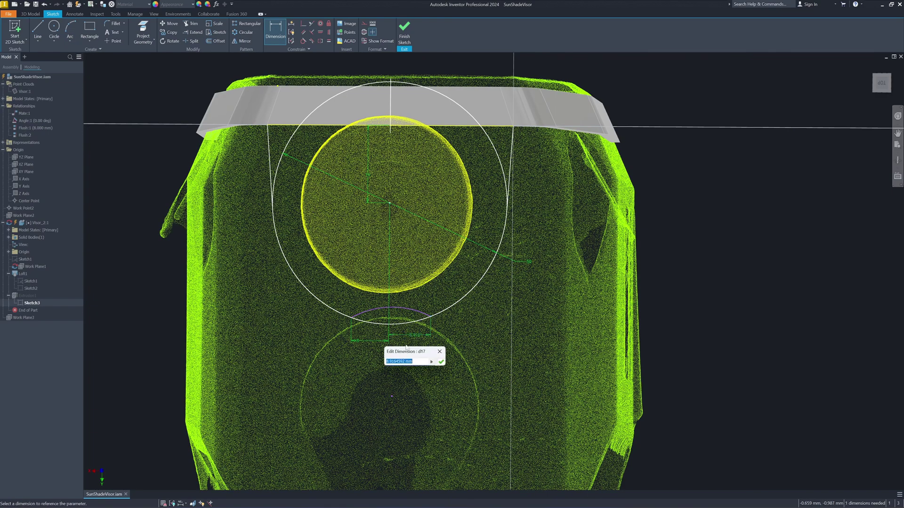
click(442, 364)
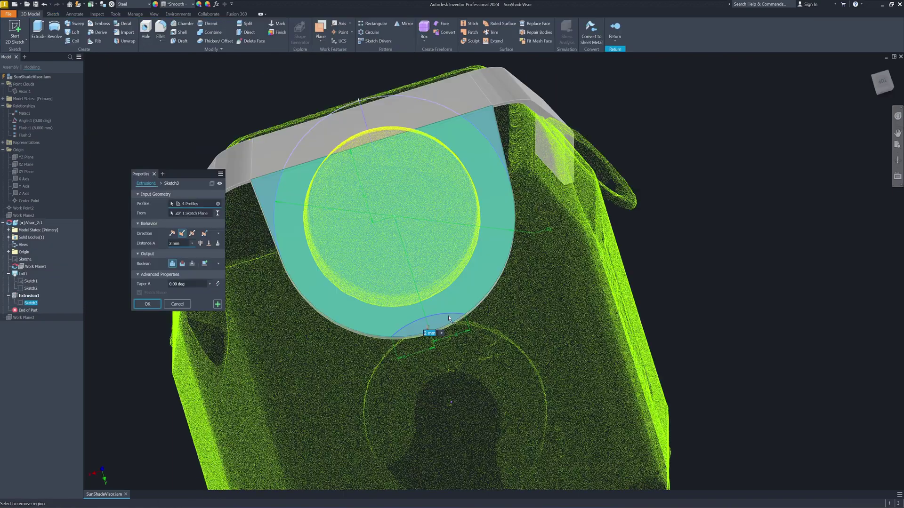
Exclude the small region below the arc from the tab extrusion's profiles and apply the edit.
ctrl+click(448, 319)
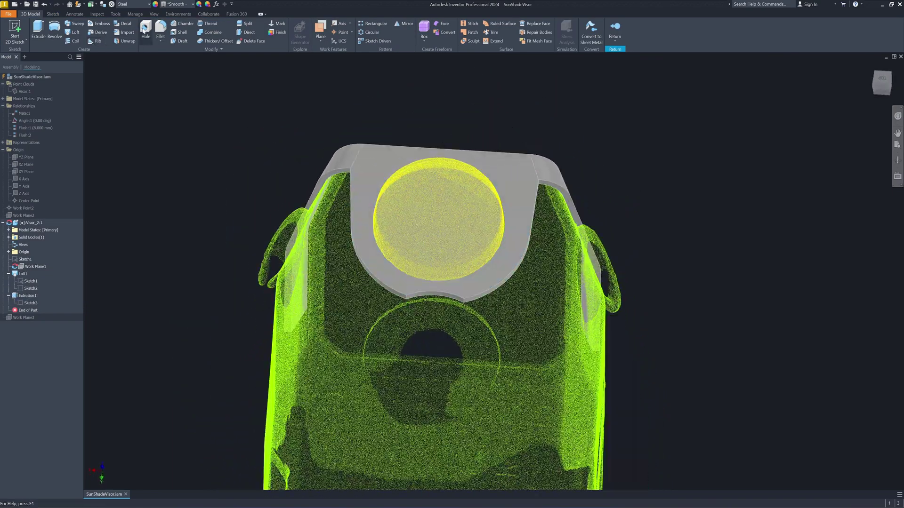
Add a through hole at the center of the lens tab's flat face, and close the empty follow-up sketch.
click(145, 30)
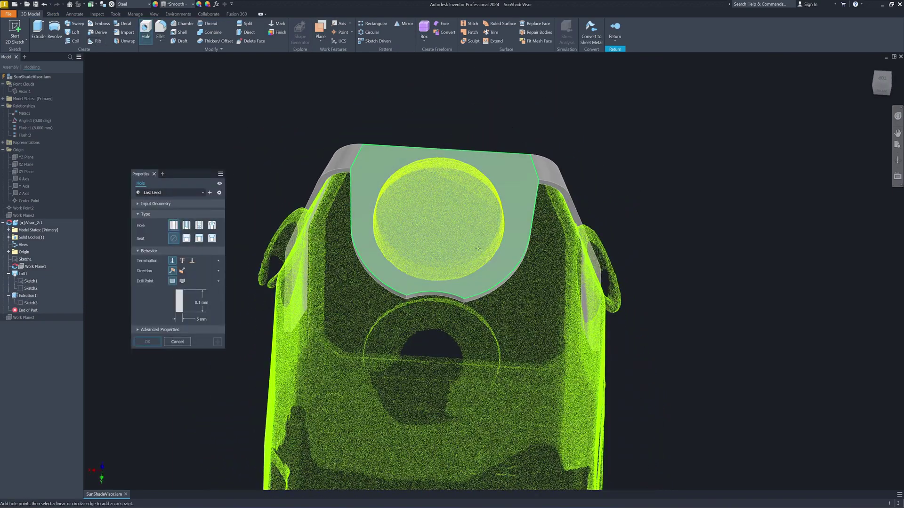
click(441, 227)
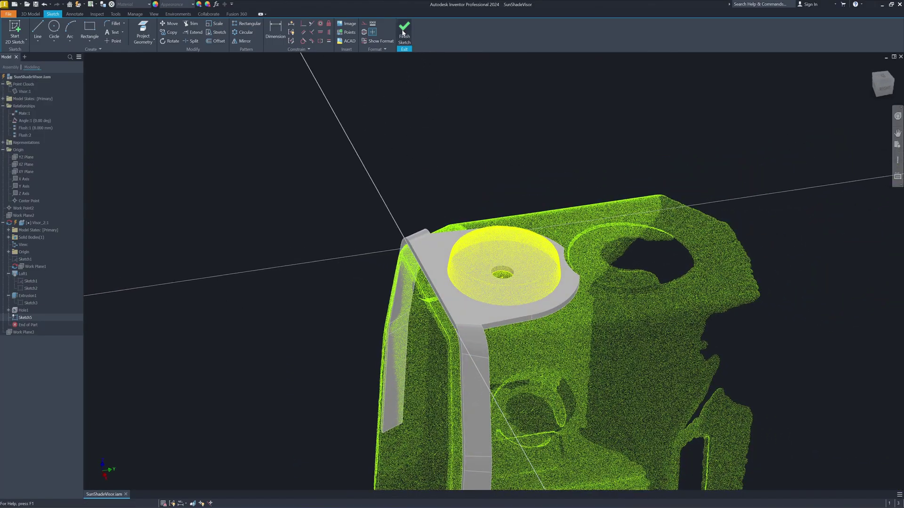
click(403, 32)
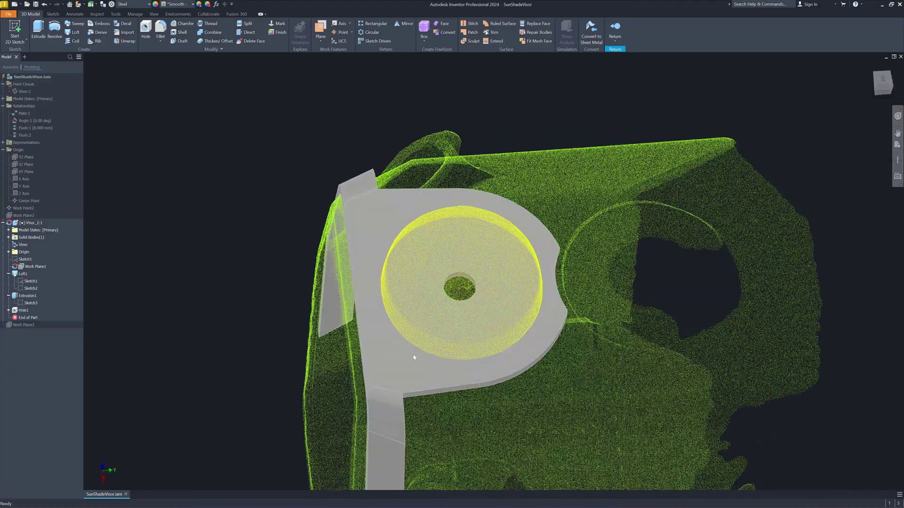
Start a sketch on the lens tab's face, project the face outline, and offset it inward to form a border.
key(s)
click(411, 367)
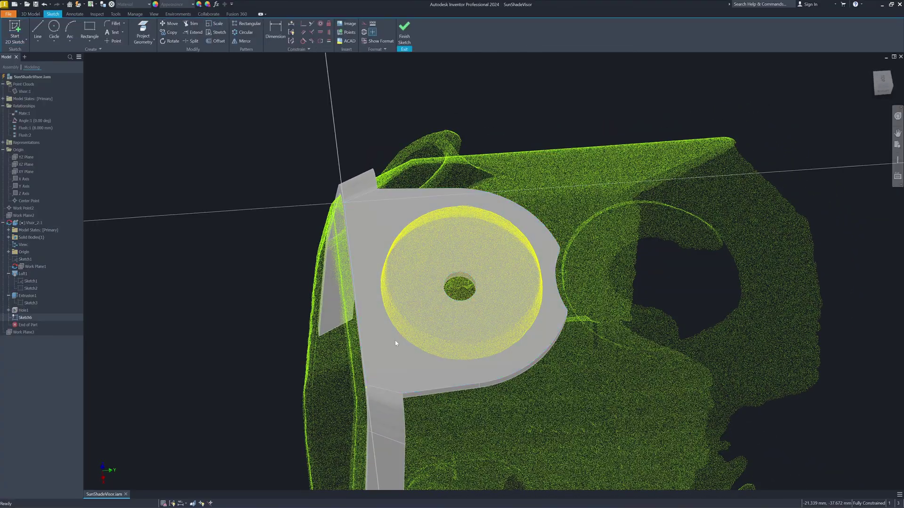
right_click(411, 359)
click(438, 371)
click(419, 371)
key(Escape)
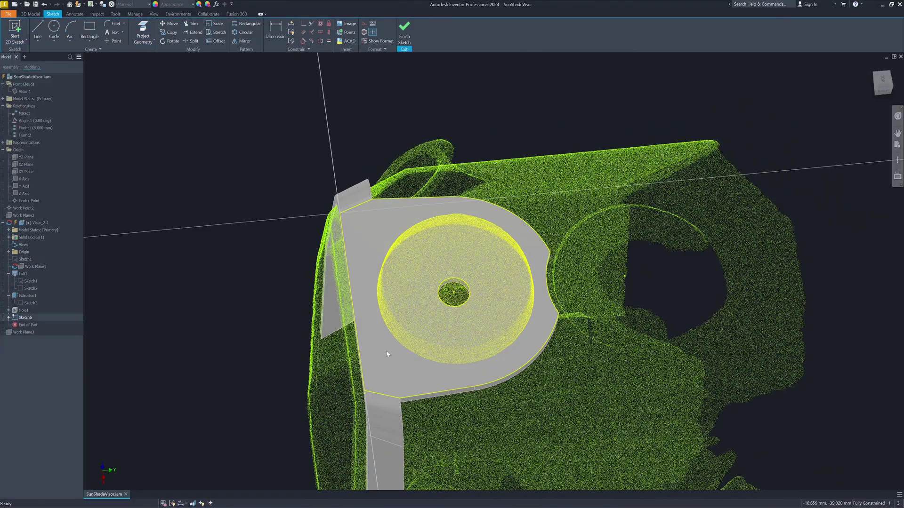
click(397, 198)
click(397, 207)
key(Escape)
Extrude the border region between the tab's outline and its offset outward by 3 mm as a raised rim.
shift+middle_drag(458, 188, 632, 220)
key(e)
scroll(560, 277, up, 3)
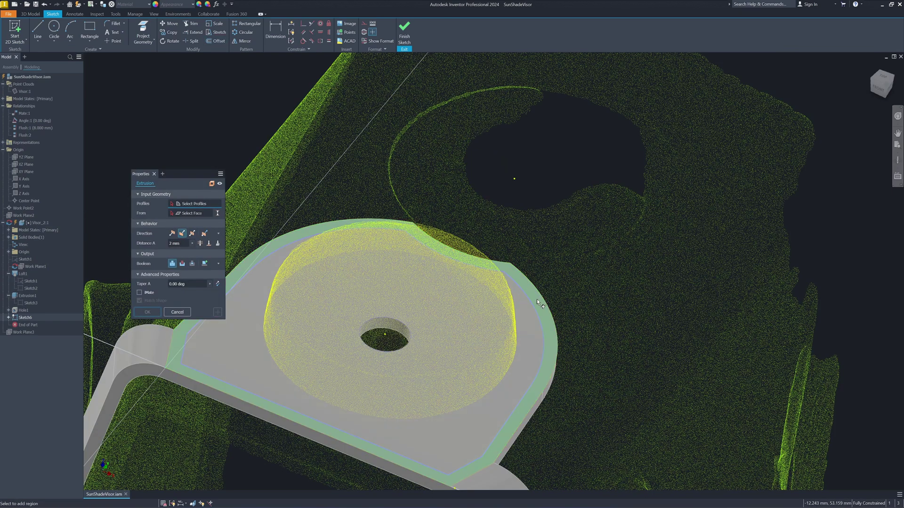
click(537, 299)
shift+middle_drag(578, 247, 433, 202)
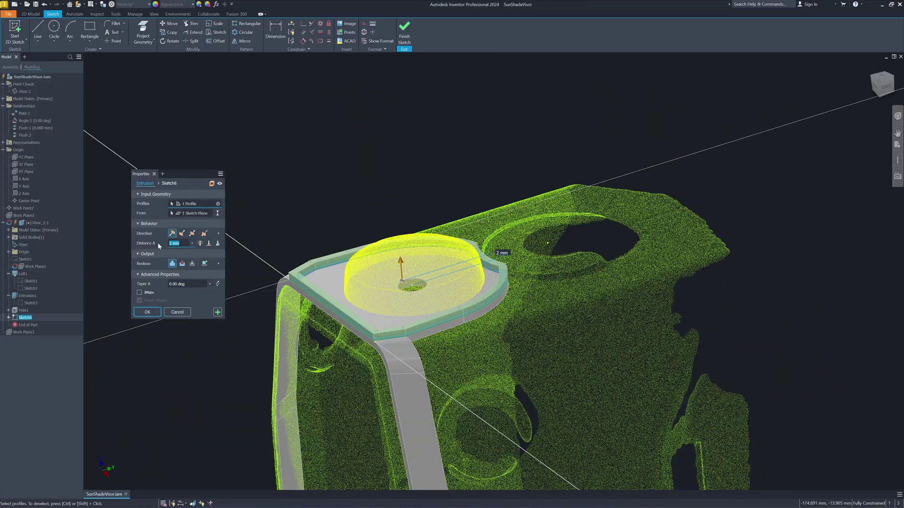
text(3)
mouse_move(298, 207)
shift+middle_down()
mouse_move(176, 261)
mouse_move(231, 227)
mouse_move(315, 203)
mouse_move(332, 221)
mouse_move(453, 253)
mouse_move(525, 289)
mouse_move(634, 231)
shift+middle_up()
key(Return)
Sketch a 38 mm circle on the tab's recessed face, centered on the projected hole.
key(s)
click(531, 219)
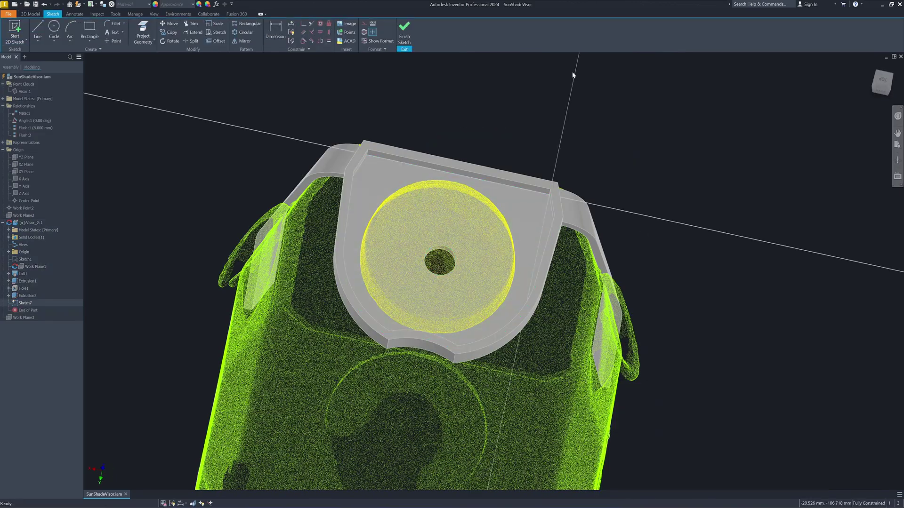
right_click(148, 91)
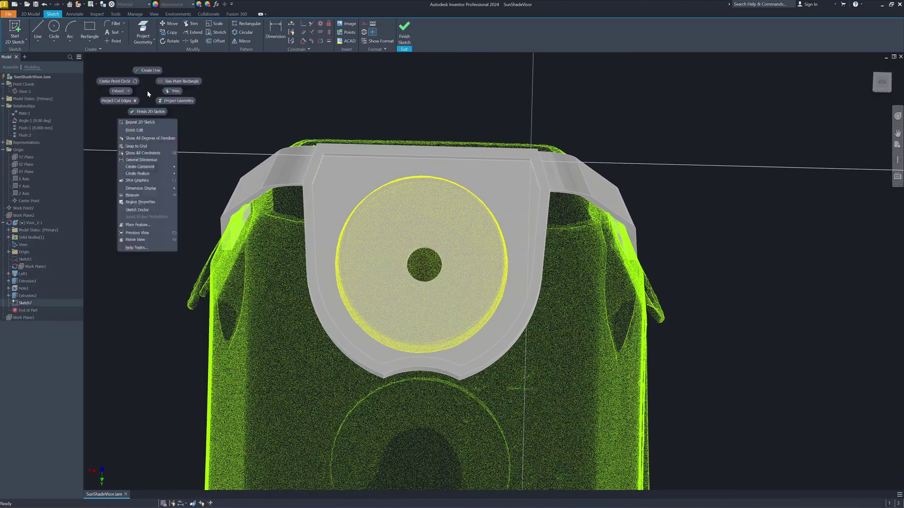
click(176, 102)
click(427, 281)
click(54, 29)
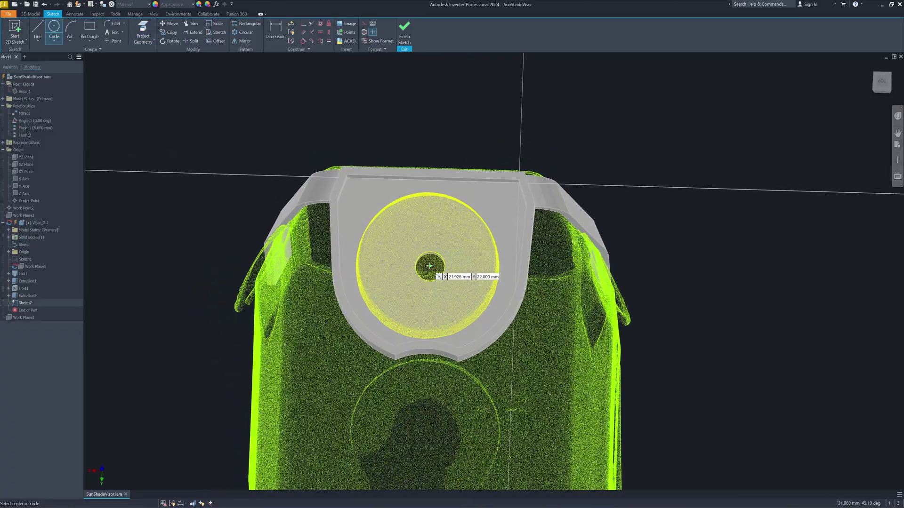
click(429, 266)
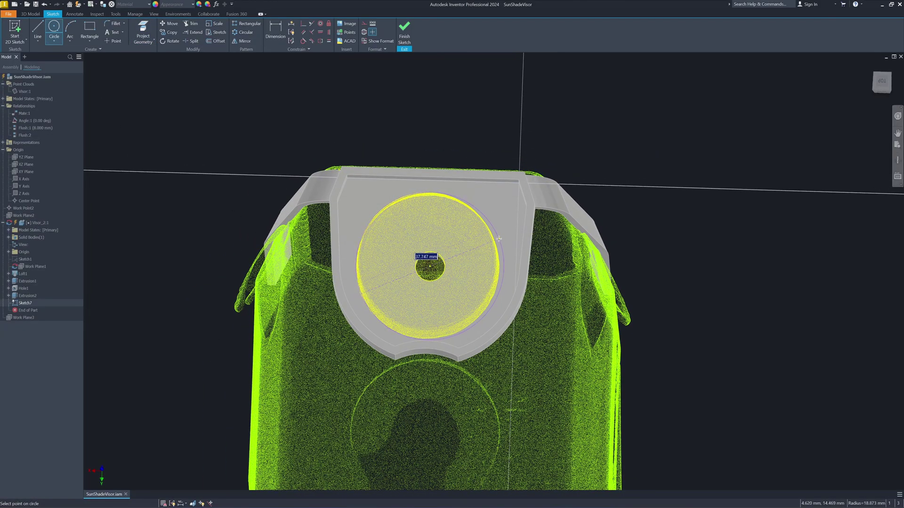
text(38)
key(Return)
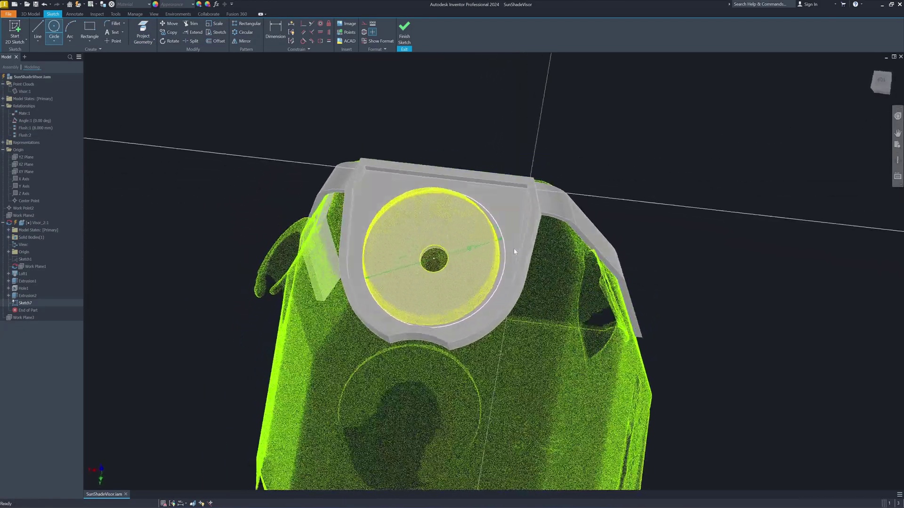
Extrude the 38 mm circle as a cut 1 mm deep into the tab, using the flipped direction.
key(e)
click(503, 257)
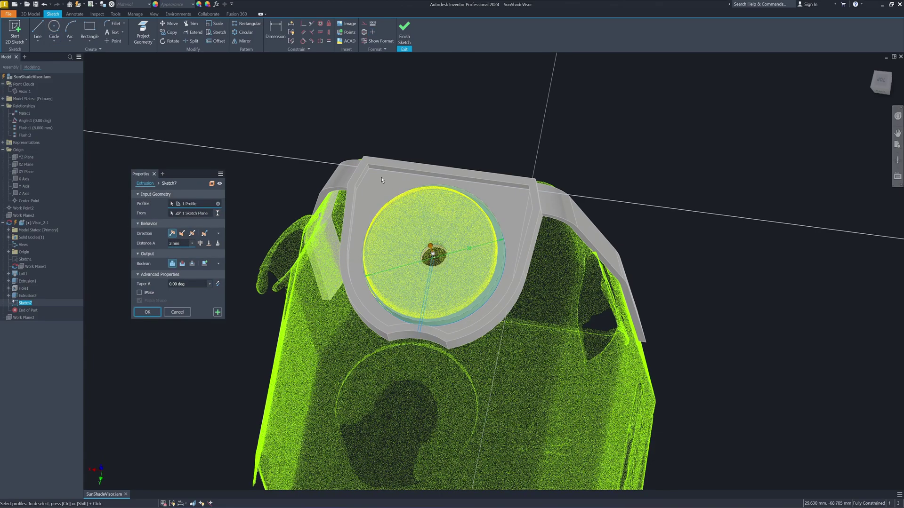
click(182, 233)
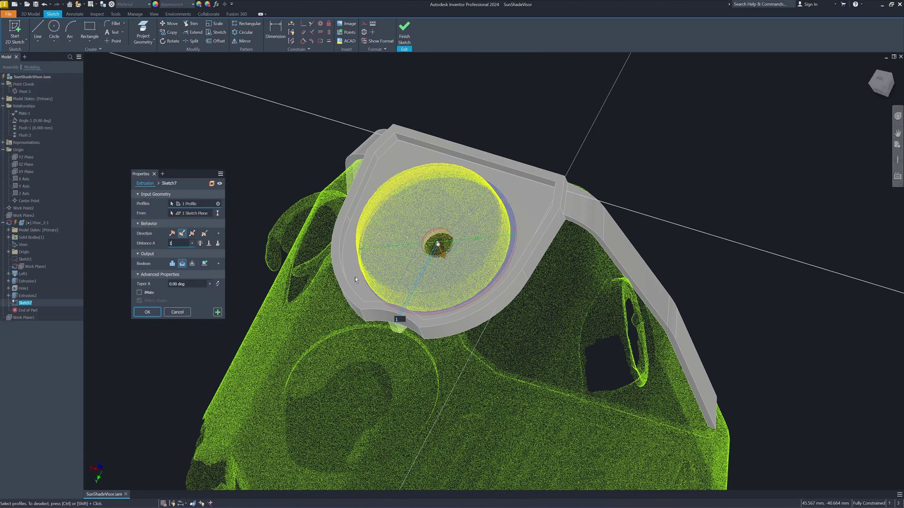
click(141, 313)
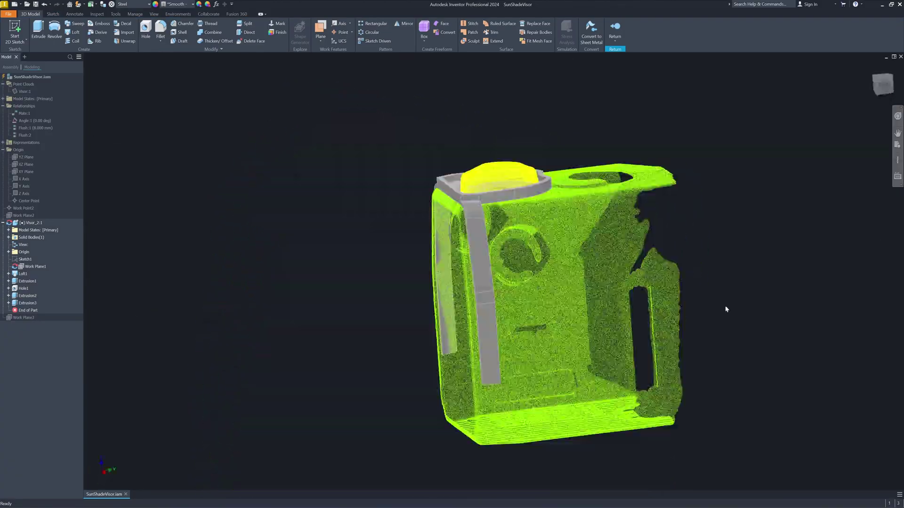
Start a sketch on the visor's front face and project the face's full outline into it.
right_click(292, 141)
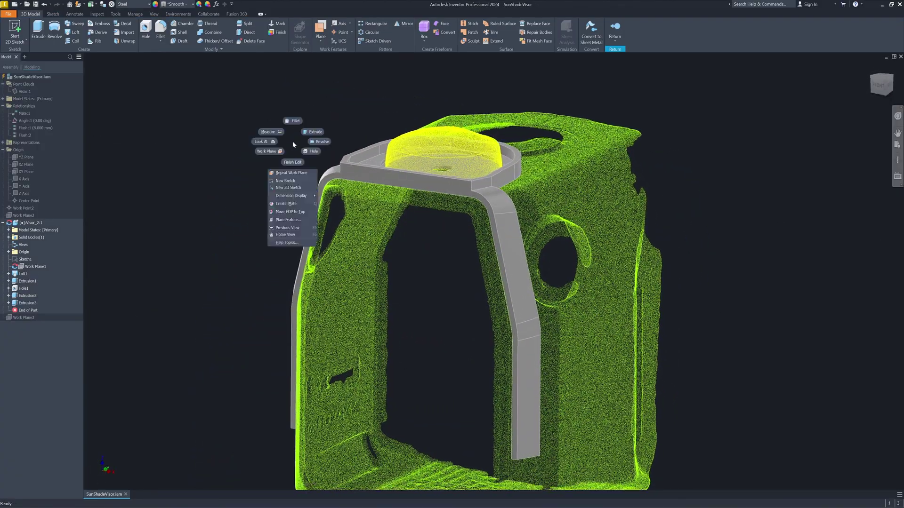
click(285, 180)
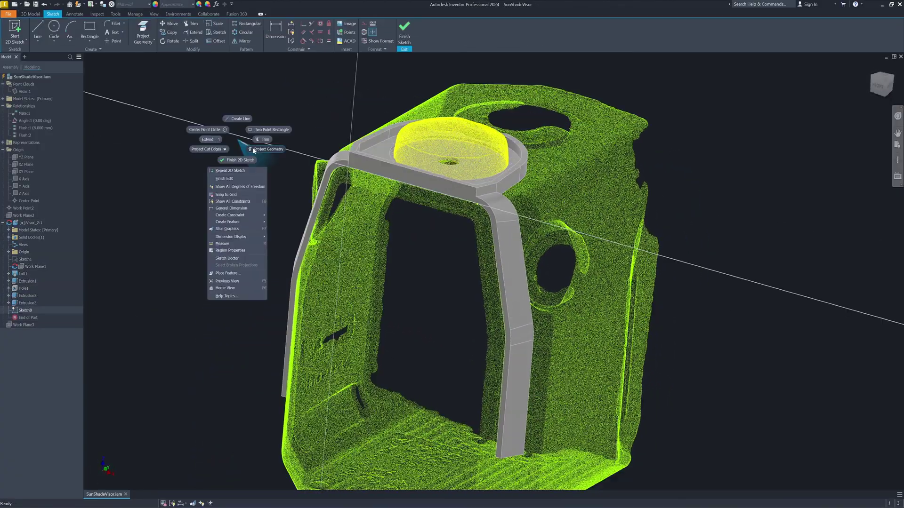
scroll(358, 159, up, 5)
click(358, 158)
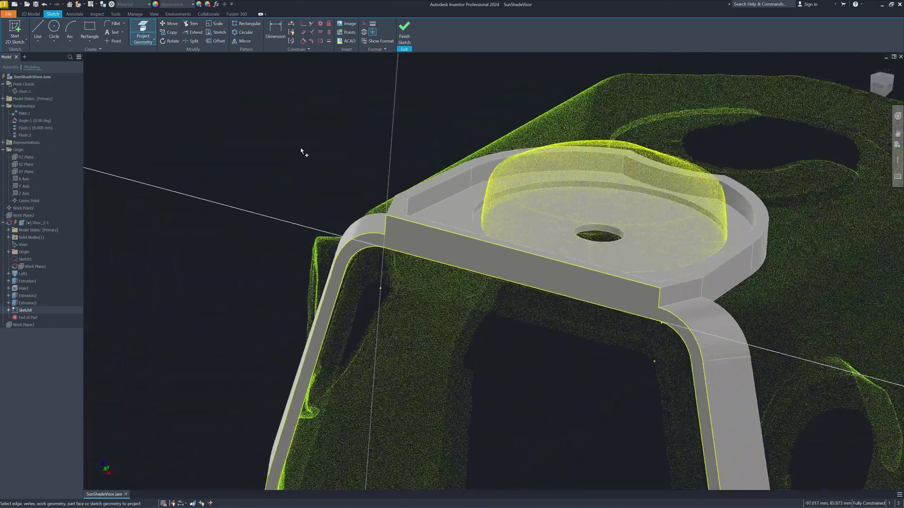
Extrude the visor's projected front profile 32.5 mm forward, away from the scanned housing, joined to the body.
scroll(303, 153, down, 4)
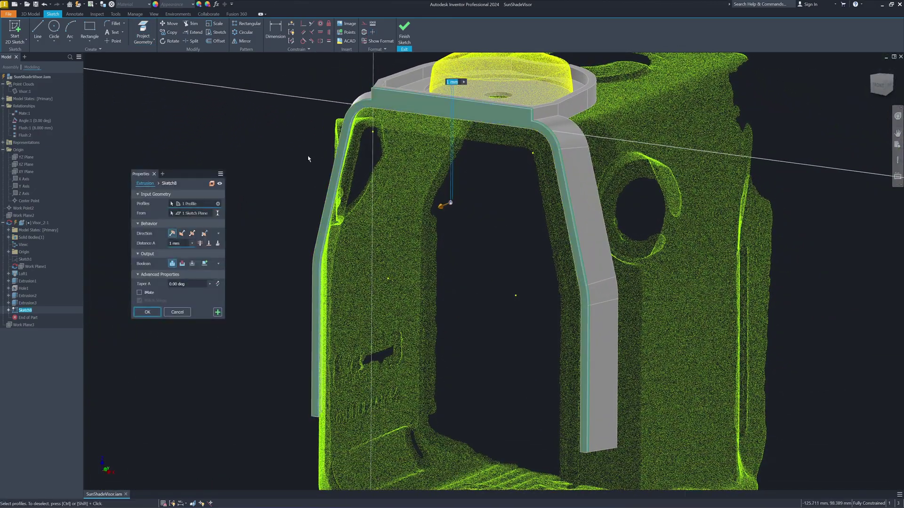
shift+middle_drag(328, 149, 285, 208)
scroll(284, 208, down, 2)
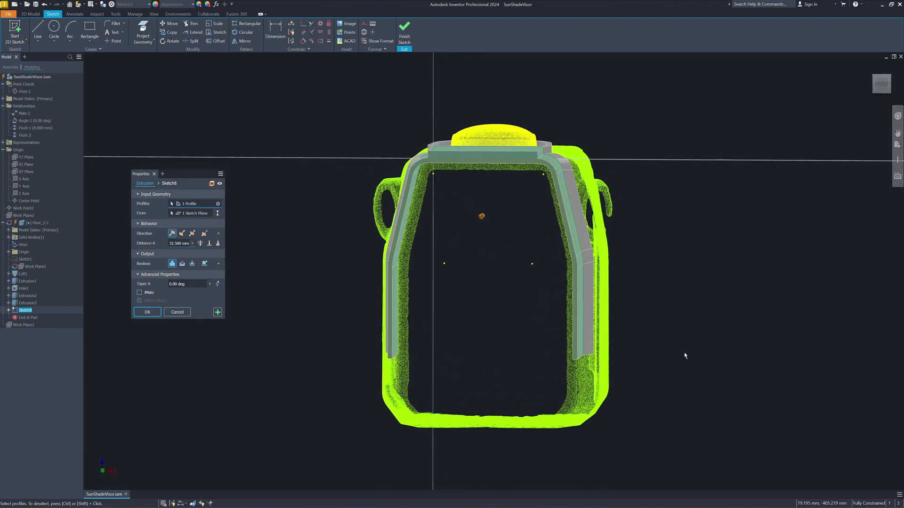
scroll(684, 364, up, 2)
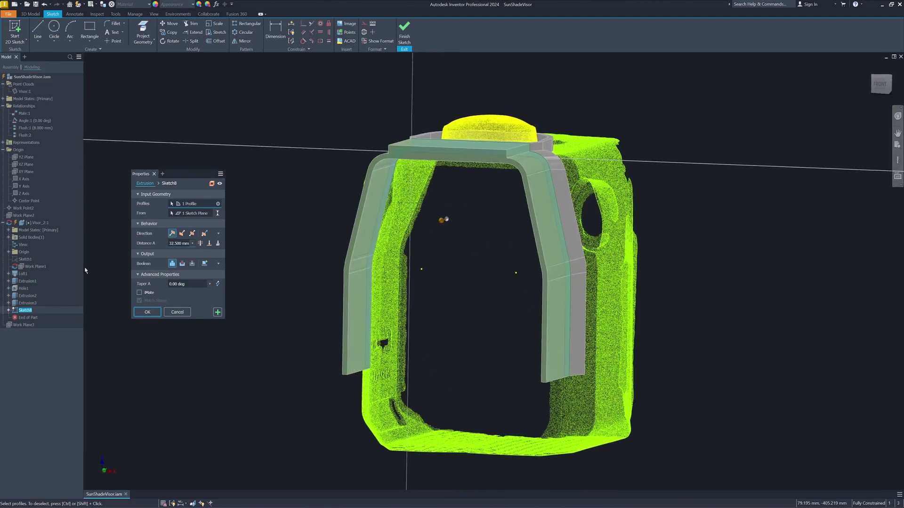
click(147, 312)
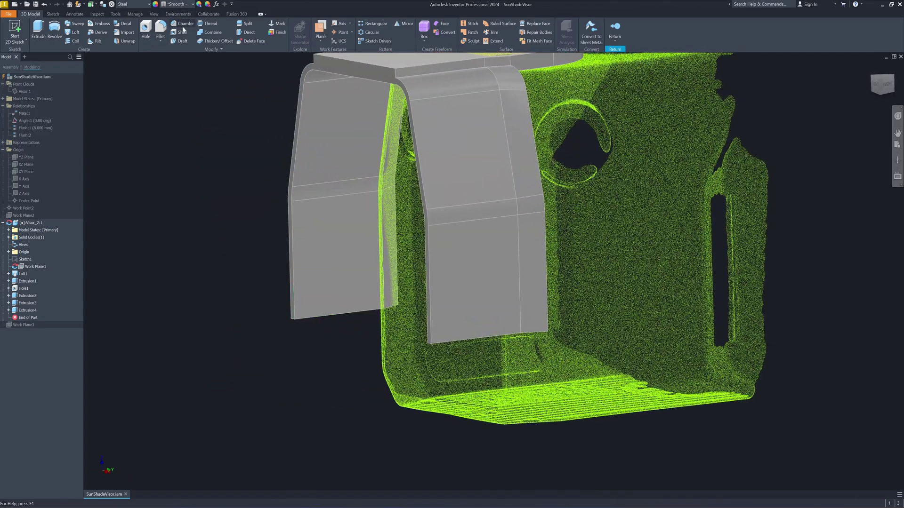
Chamfer the lower front corners of both visor side panels with a distance of 35 mm.
click(183, 25)
scroll(264, 386, down, 8)
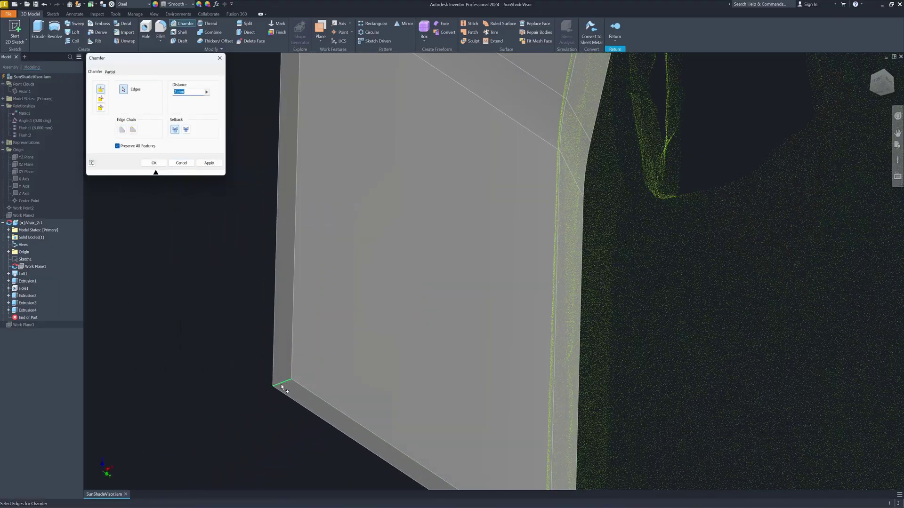
click(281, 385)
click(188, 94)
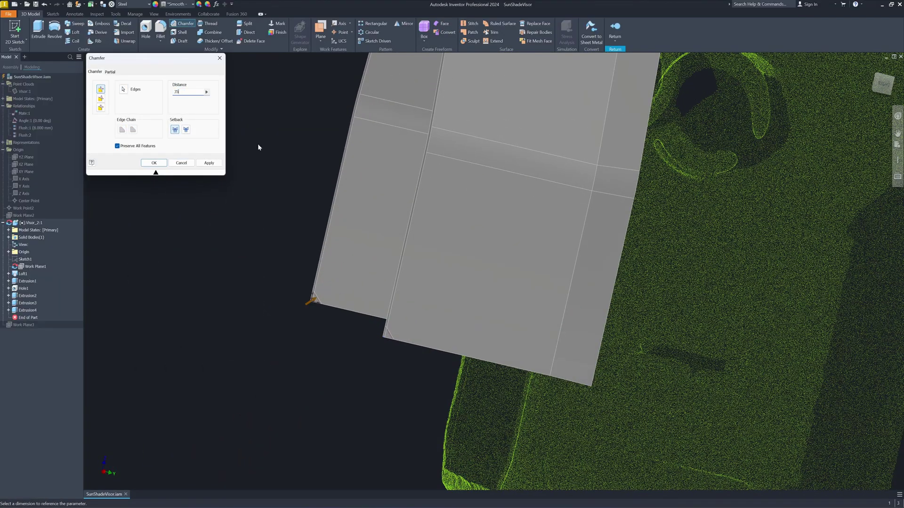
scroll(365, 236, up, 6)
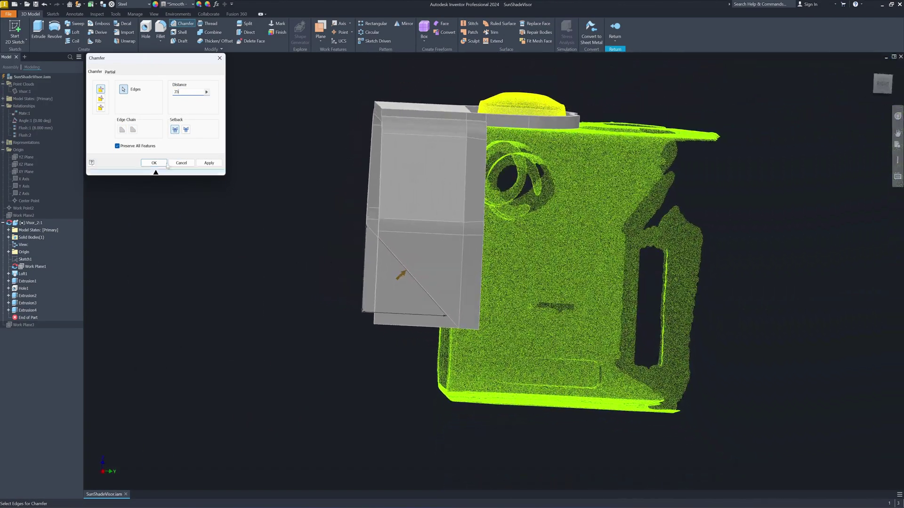
click(154, 164)
Apply a 3 mm chamfer to the front corners where the large side-panel chamfers begin.
shift+middle_drag(207, 162, 363, 165)
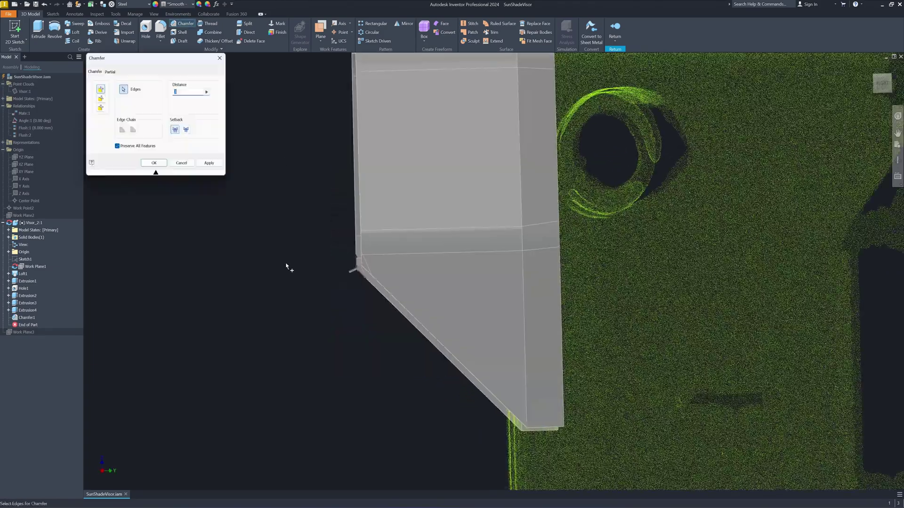
scroll(288, 267, up, 1)
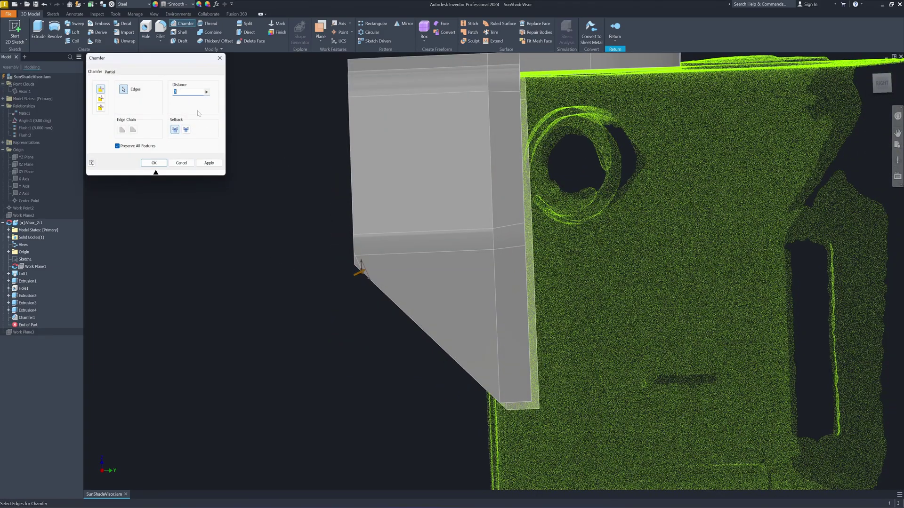
click(154, 163)
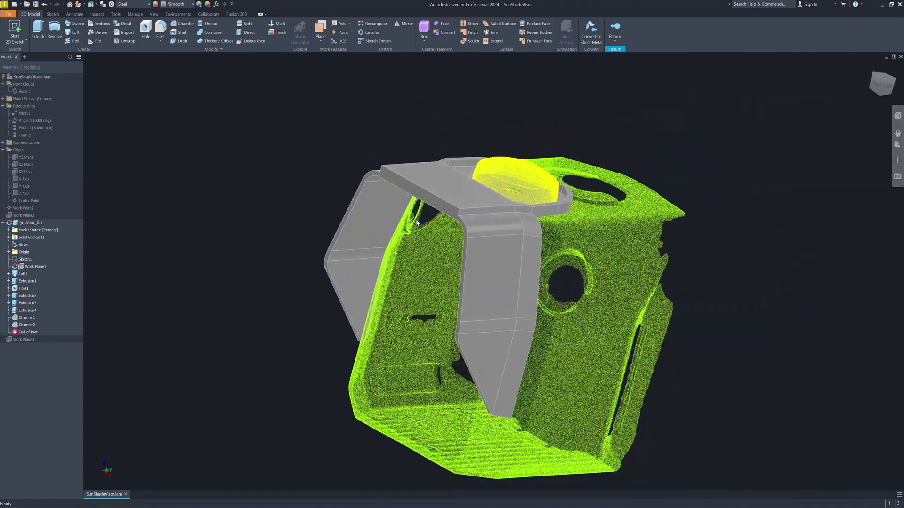
Chamfer the visor's upper front edges and the lower rear corners of its side panels.
shift+middle_drag(633, 263, 718, 284)
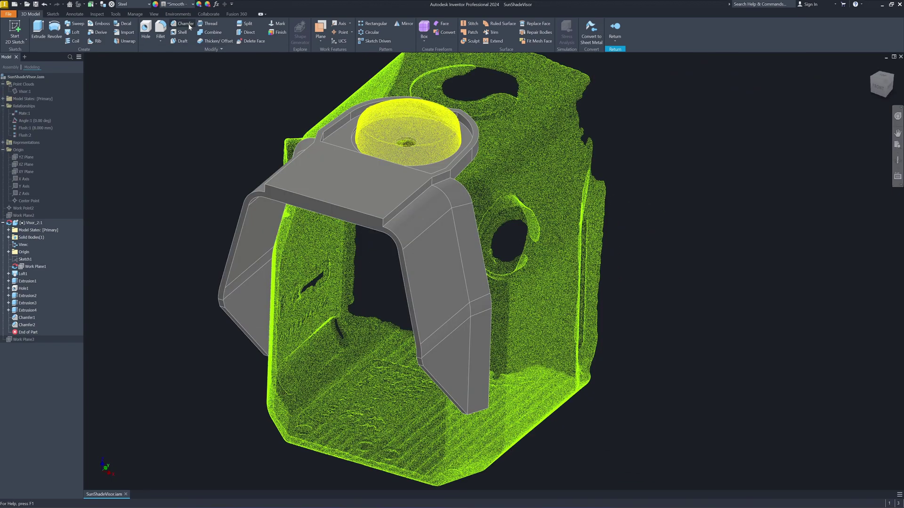
click(185, 23)
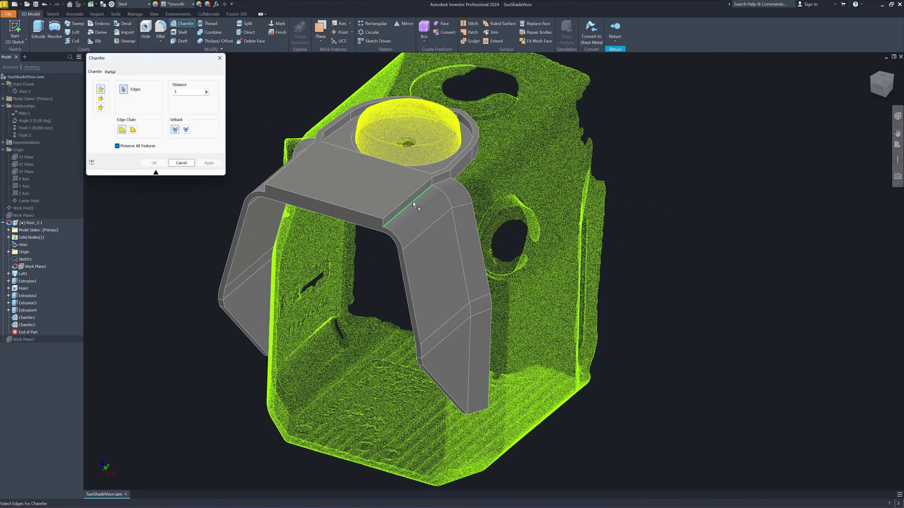
shift+middle_drag(422, 221, 409, 249)
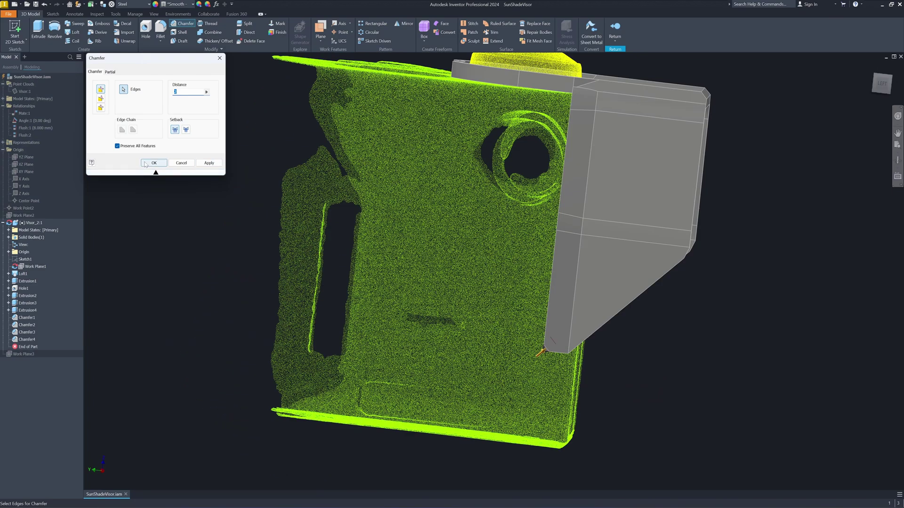
click(145, 163)
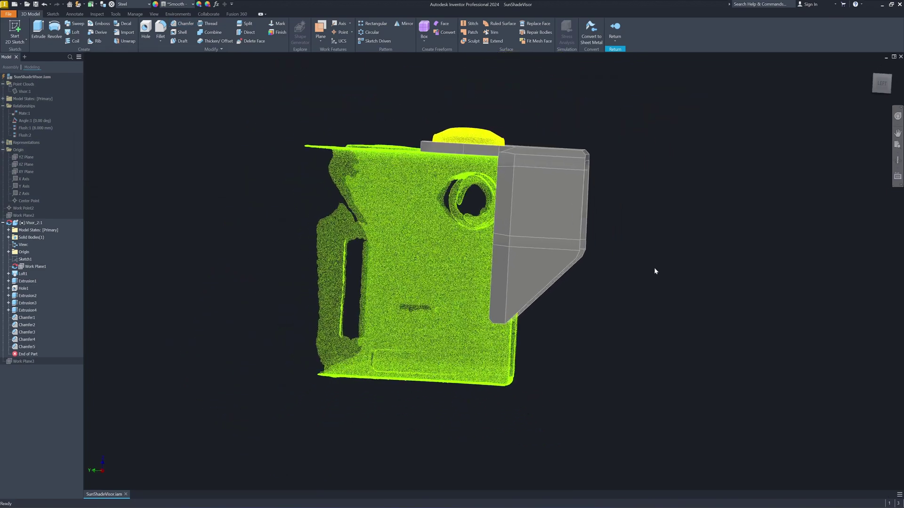
shift+middle_drag(655, 266, 625, 263)
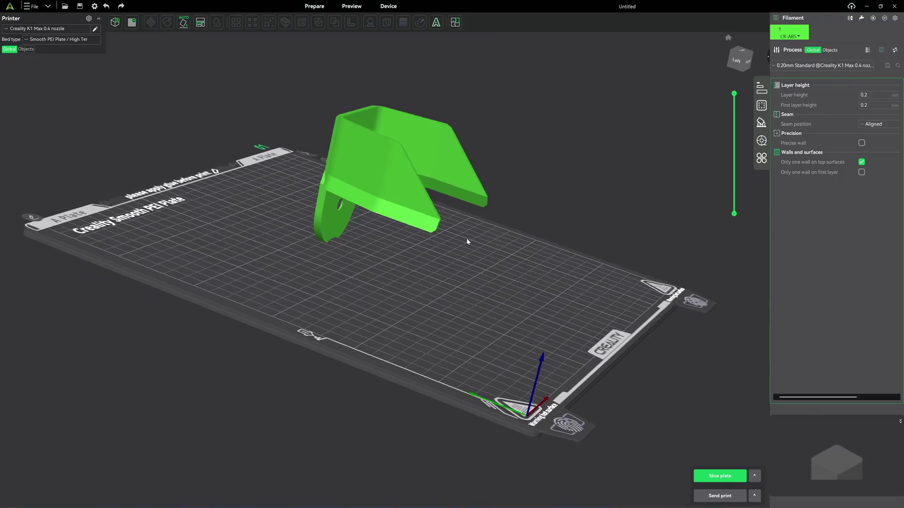
Switch to Creality Print, rest the visor on its angled side-panel edges, and slice it with Tree(auto) supports enabled.
drag(468, 242, 392, 163)
scroll(413, 200, up, 3)
scroll(413, 197, up, 1)
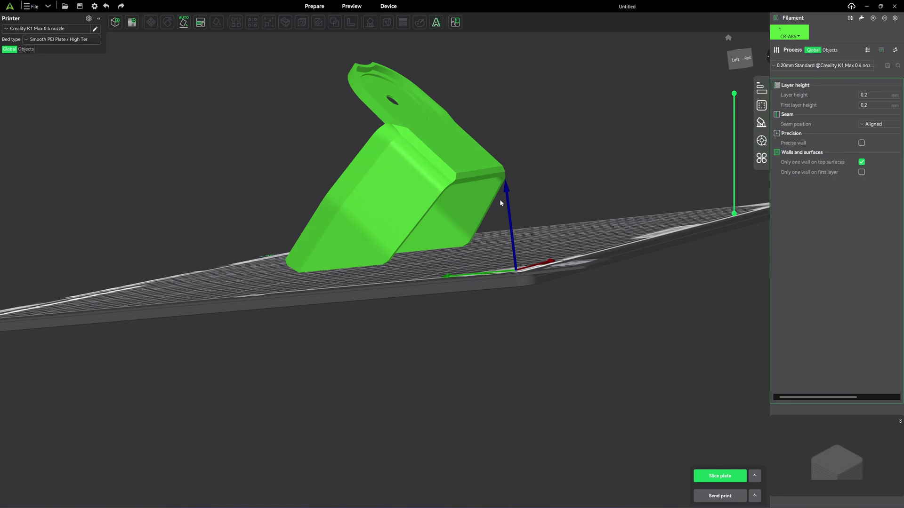
drag(499, 199, 540, 235)
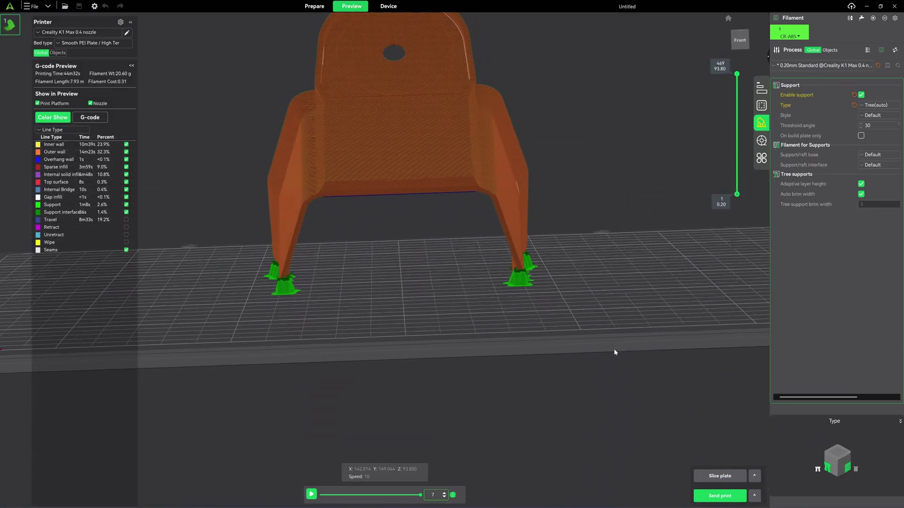
Switch to Inventor, start a sketch on the visor's lower rim face, and offset the rim's outer outline outward for side lips.
drag(614, 349, 564, 216)
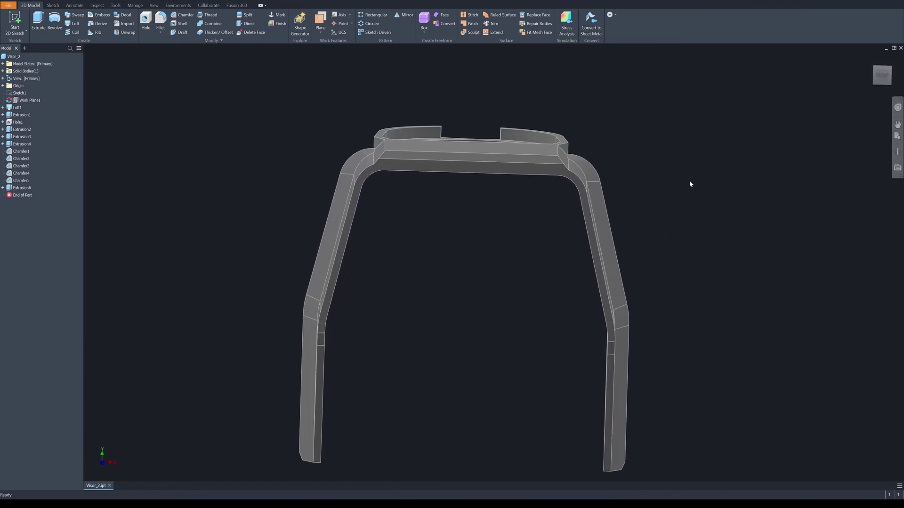
click(679, 195)
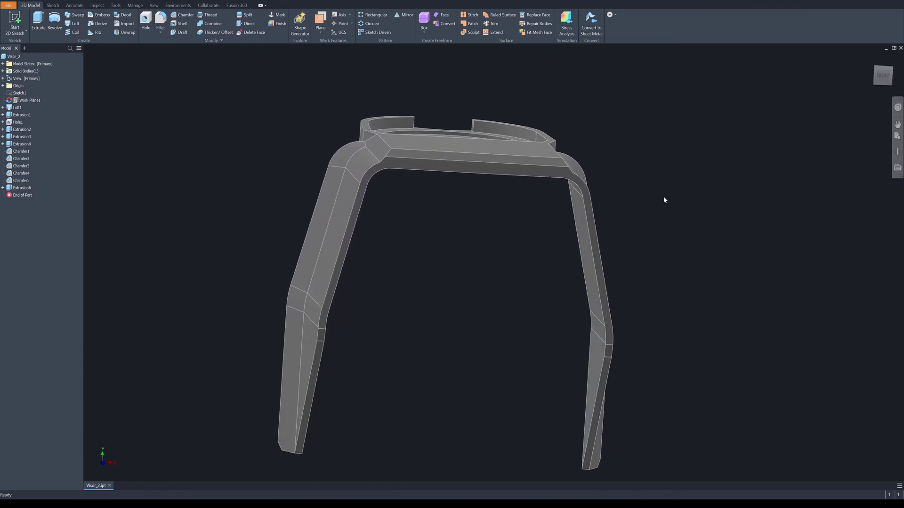
click(551, 177)
right_click(710, 166)
click(527, 175)
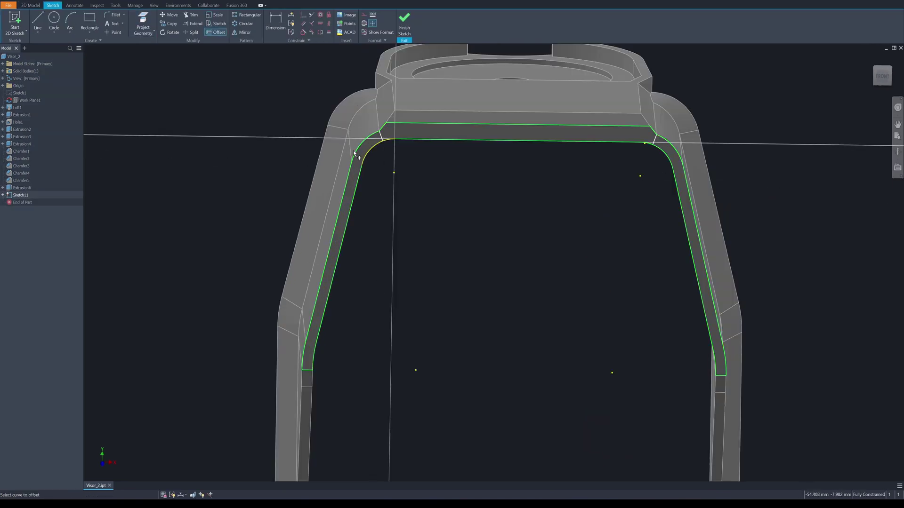
click(354, 151)
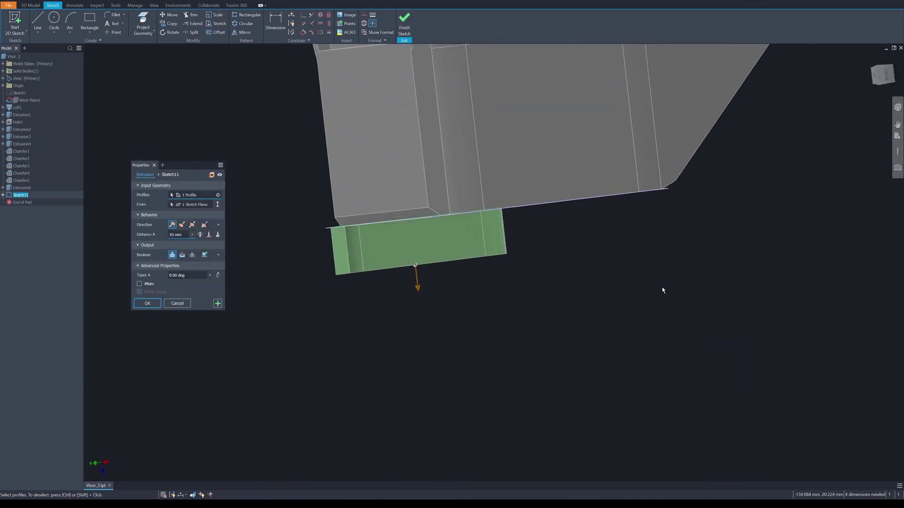
Extrude both side lip profiles upward along the visor's side panels, and fillet the lips' two front corner edges with radius 3.
shift+middle_drag(662, 289, 591, 316)
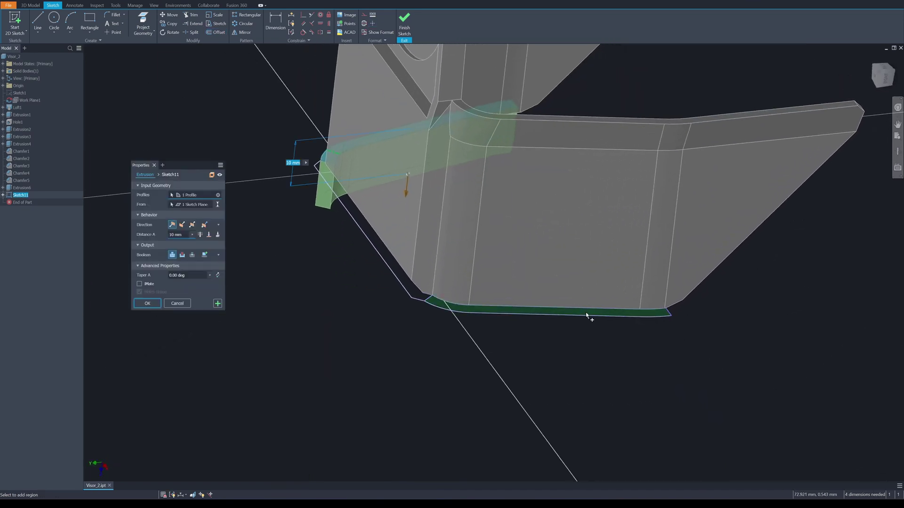
click(586, 312)
shift+middle_drag(386, 183, 401, 165)
click(183, 225)
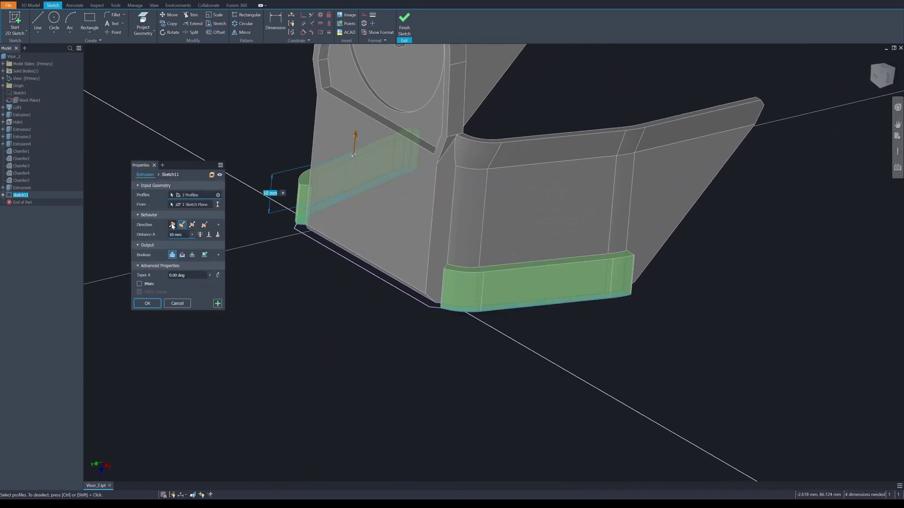
scroll(319, 252, down, 4)
shift+middle_drag(319, 252, 422, 334)
click(154, 304)
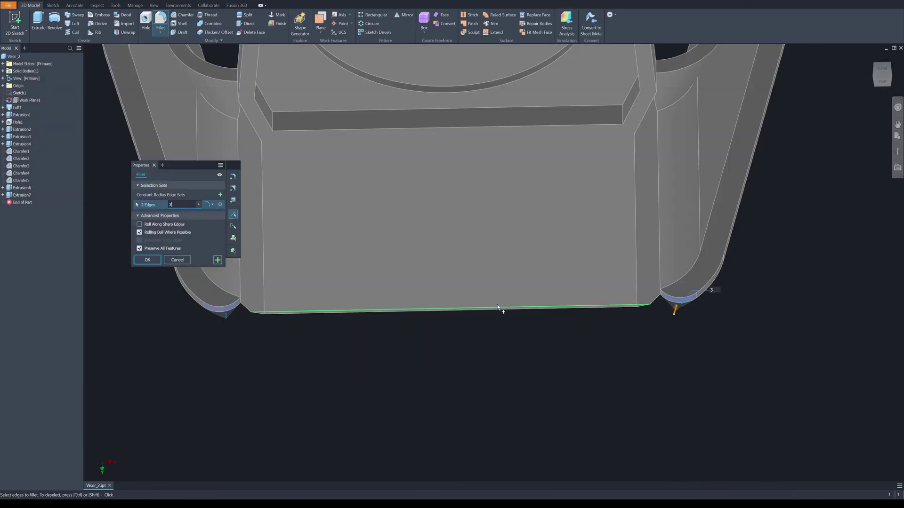
key(Return)
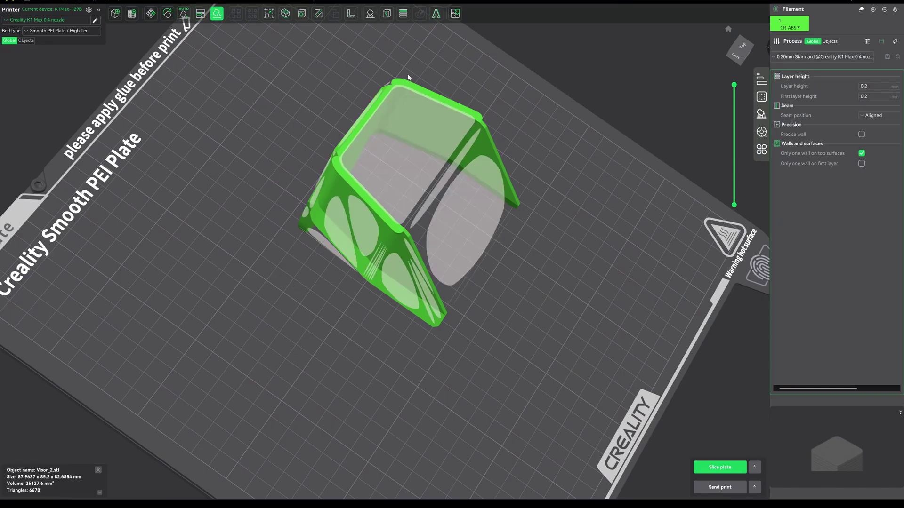
Switch to Creality Print, rest the visor on its lipped lower rim, and slice it without supports for sending to the K1 Max.
click(416, 115)
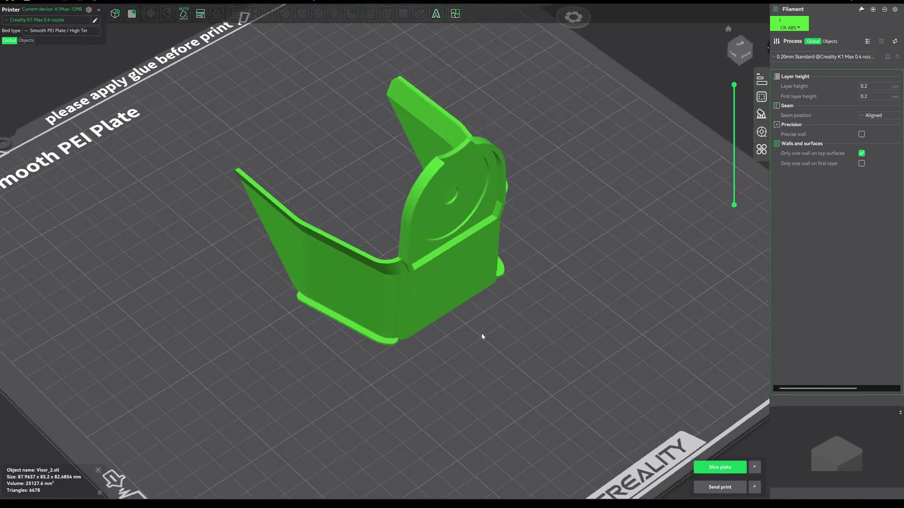
key(1)
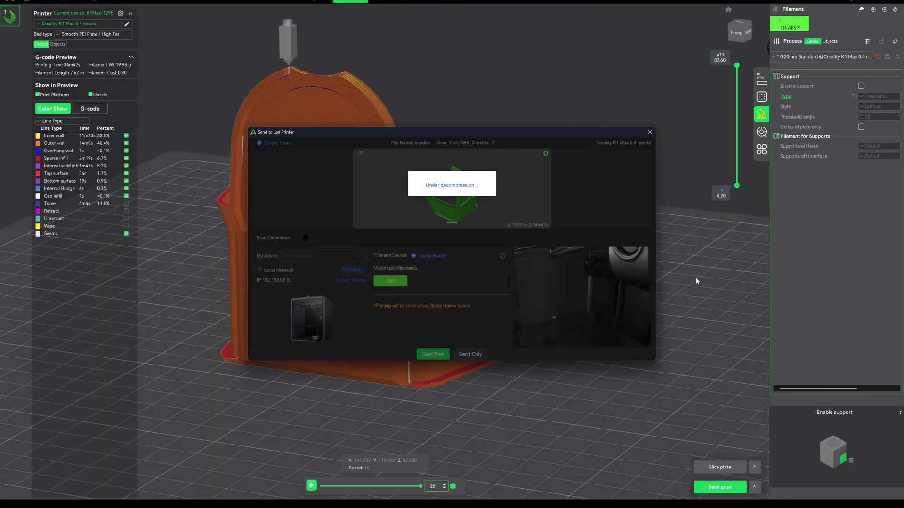